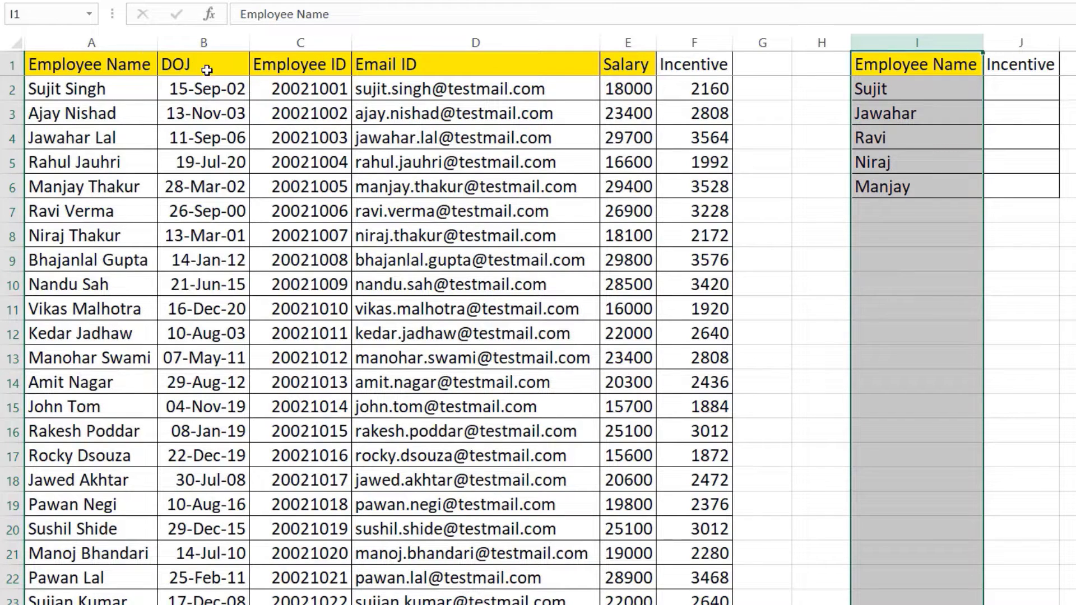
Delete columns I and J containing the short Employee Name and Incentive lookup table
drag(122, 40, 709, 61)
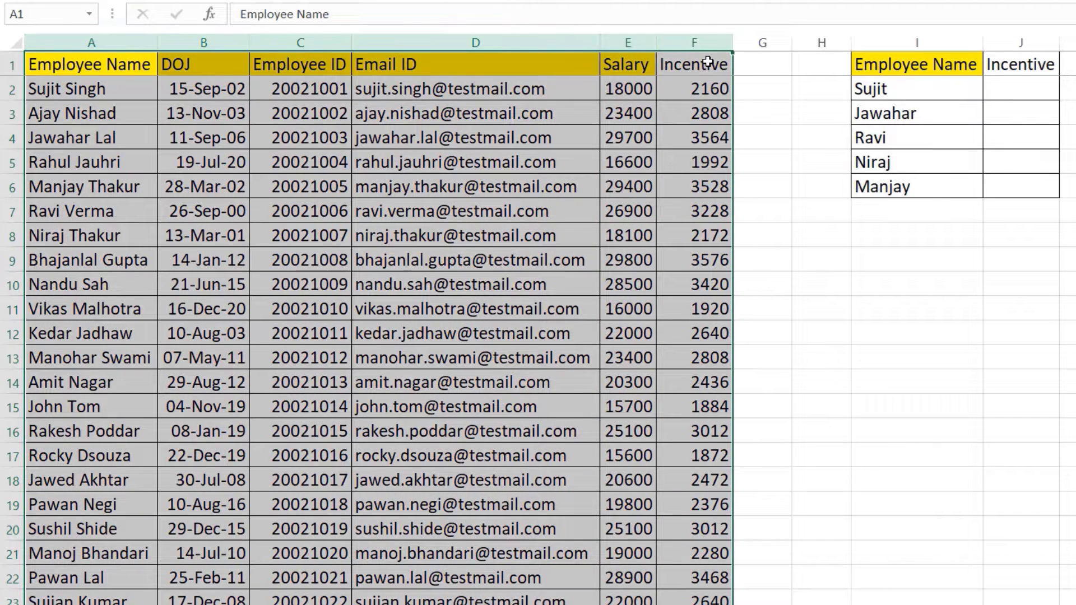
click(882, 93)
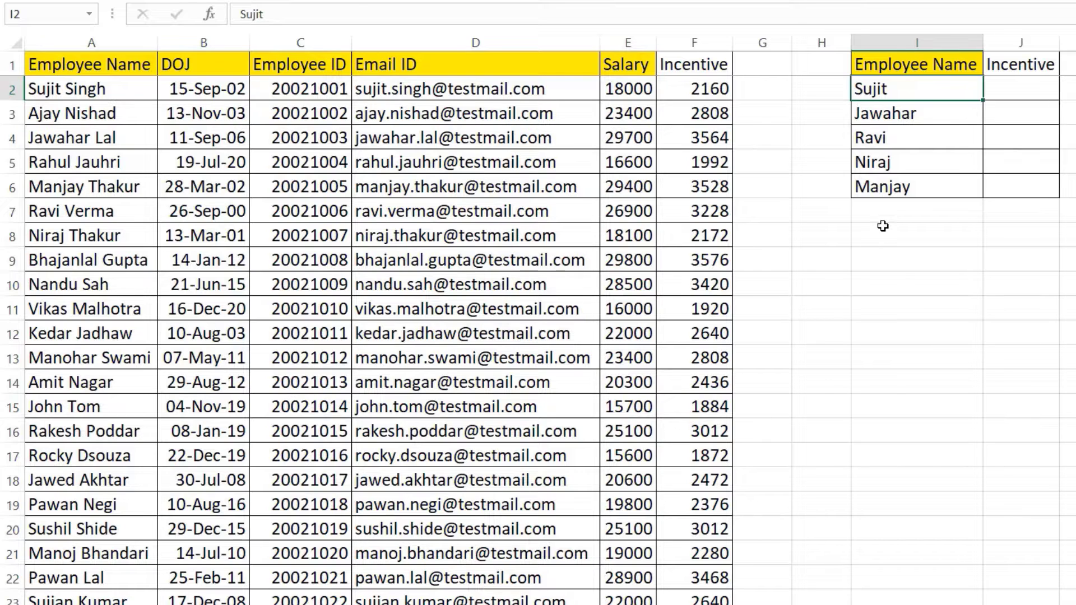
drag(911, 43, 1007, 29)
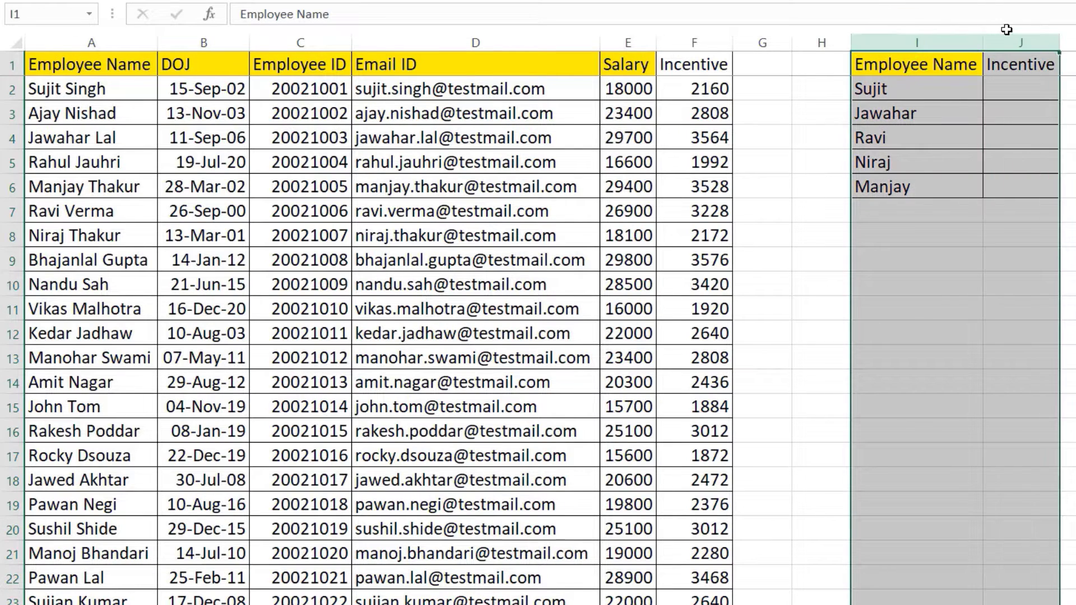
key(ctrl+minus)
click(902, 109)
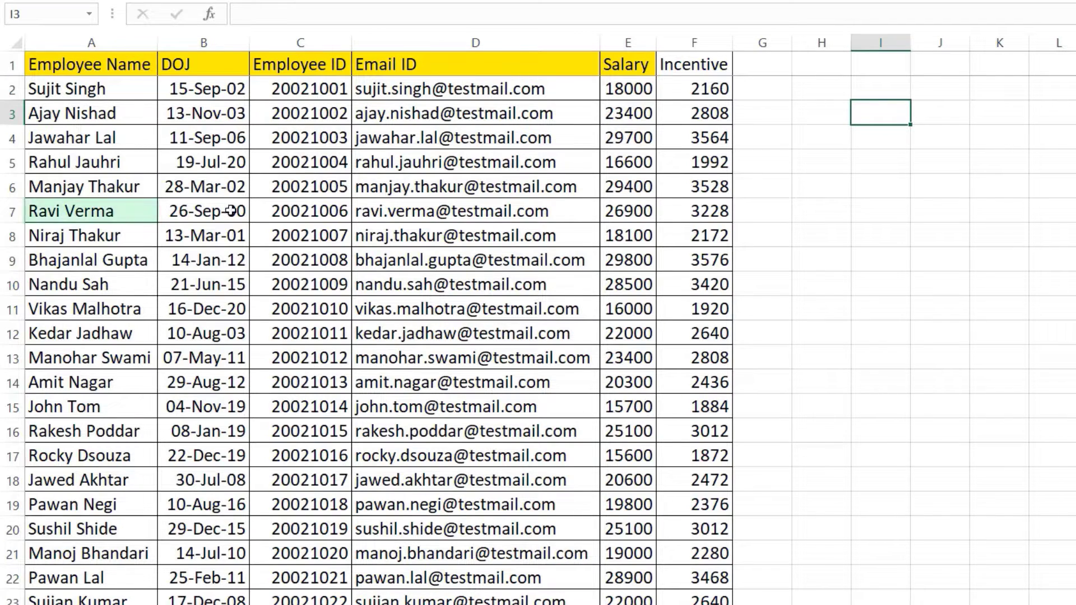
Turn on filtering for the header row of the employee table
click(45, 211)
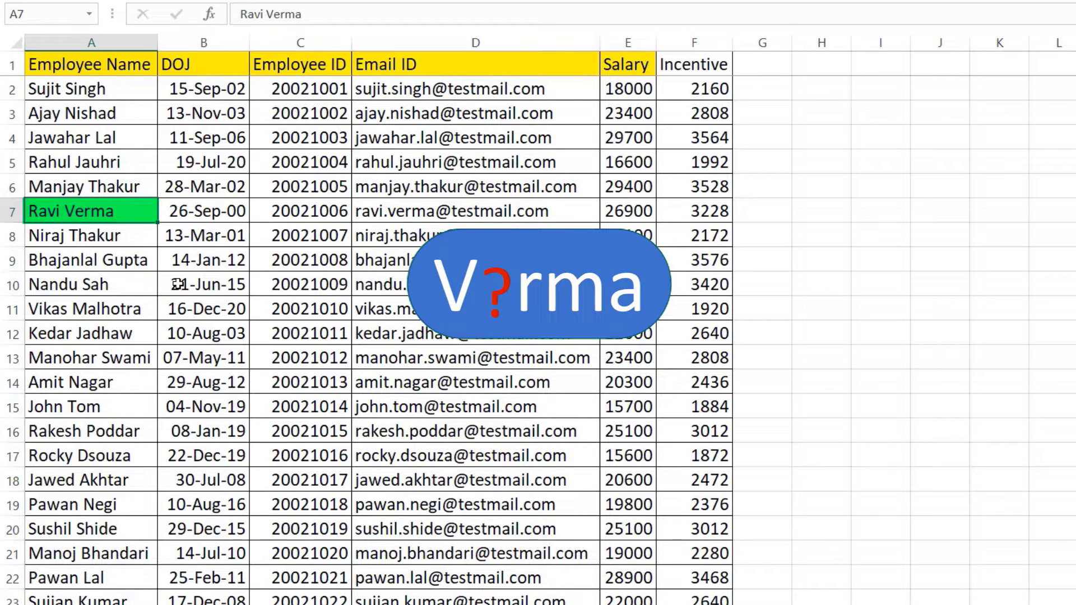
click(97, 67)
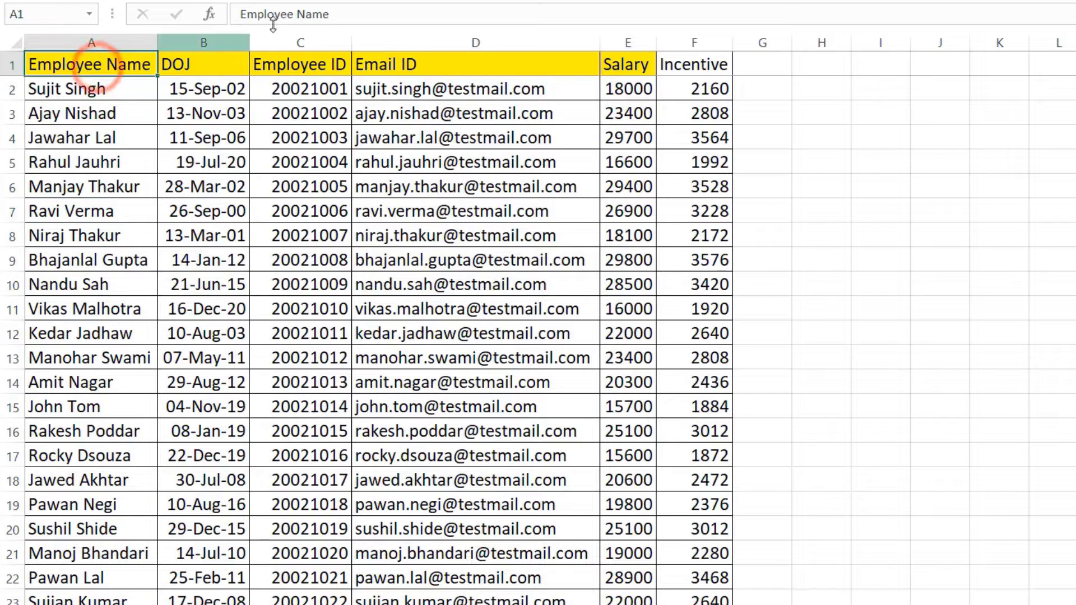
click(771, 31)
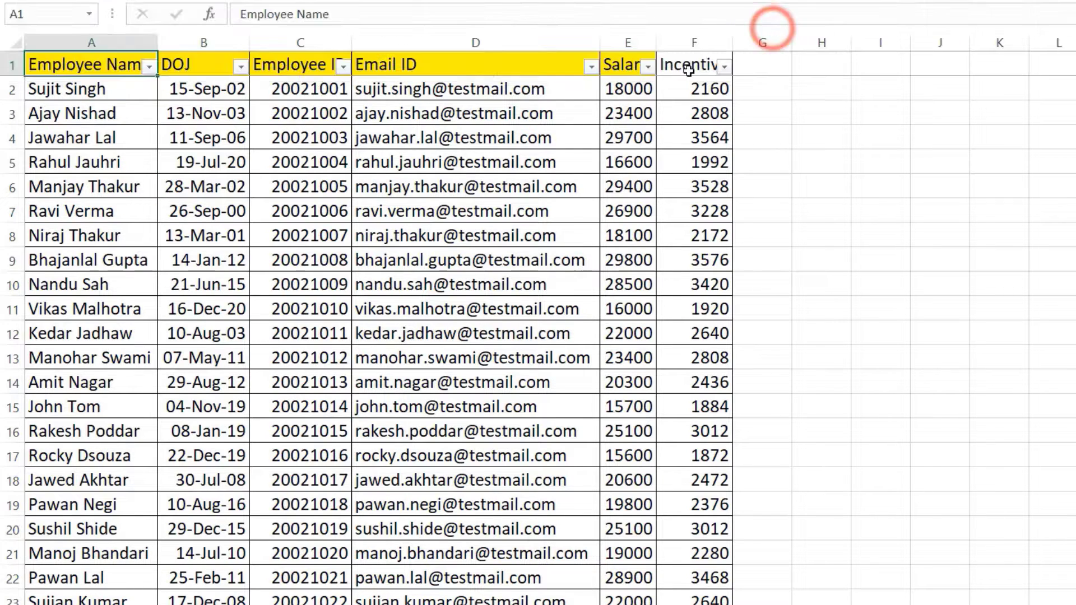
click(181, 143)
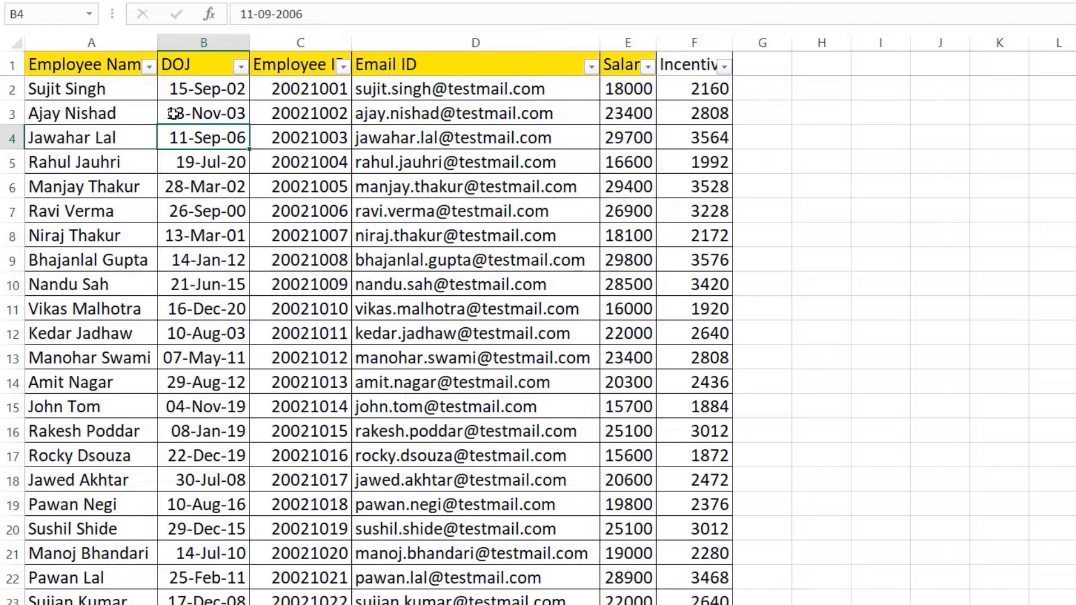
Start an Equals text filter on the Employee Name column and enter the full name of the employee in row 7
click(149, 67)
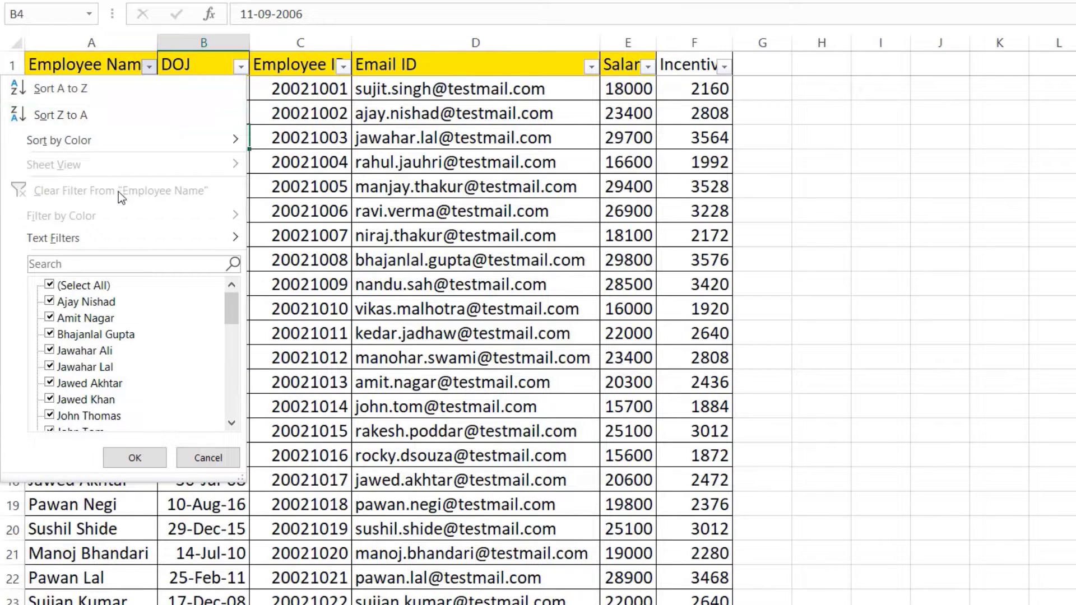
mouse_move(119, 235)
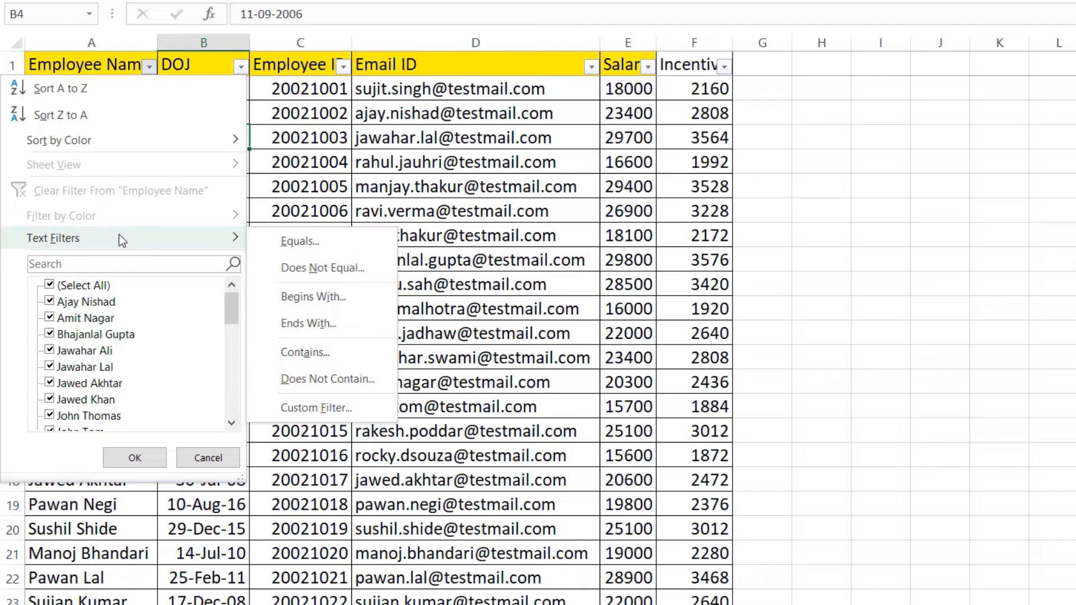
click(300, 241)
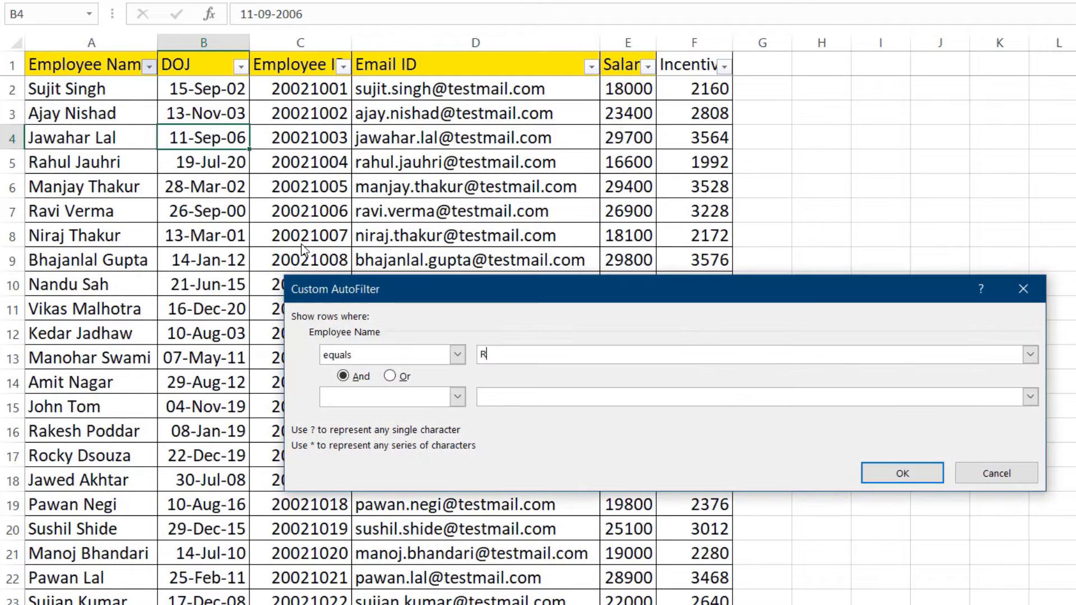
text(Ravi)
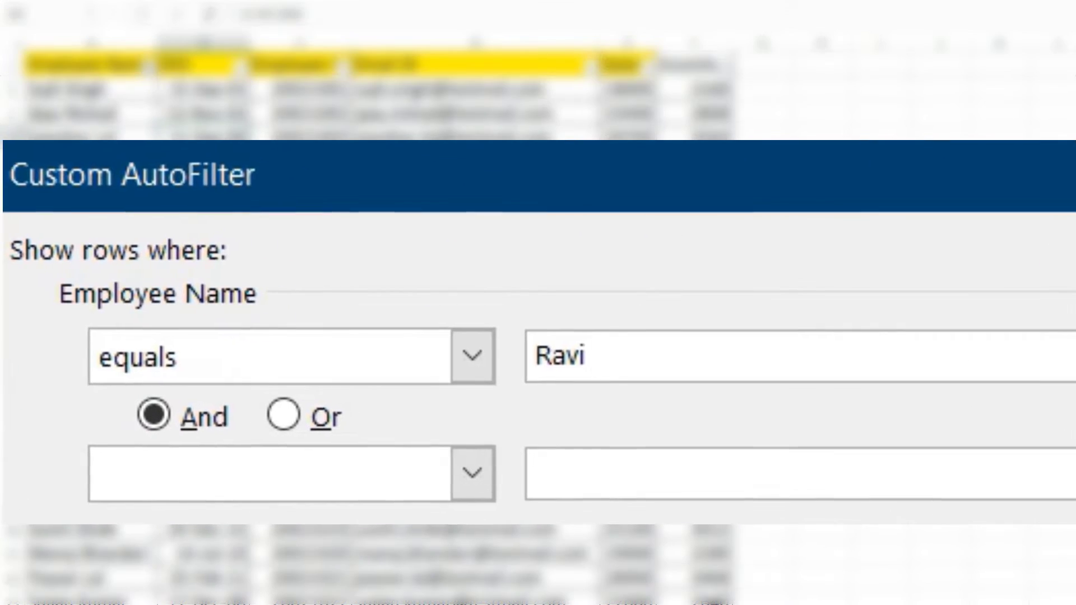
text( Verma)
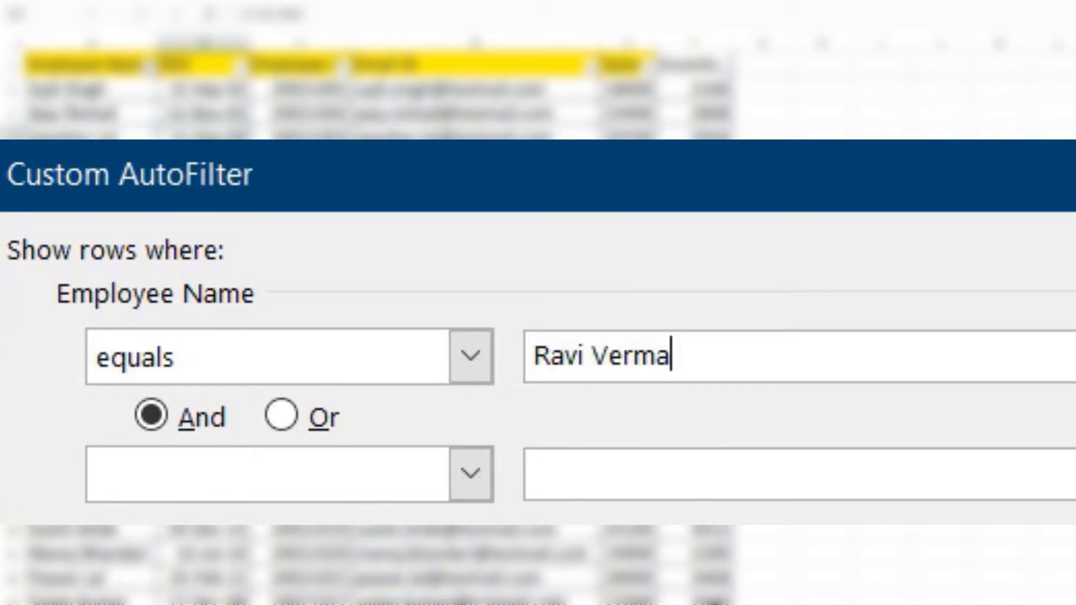
Replace the surname's second letter in the filter criterion with the ? wildcard, apply the filter, and select the matching records
key(Left)
key(Left)
key(Left)
key(Left)
key(shift+Right)
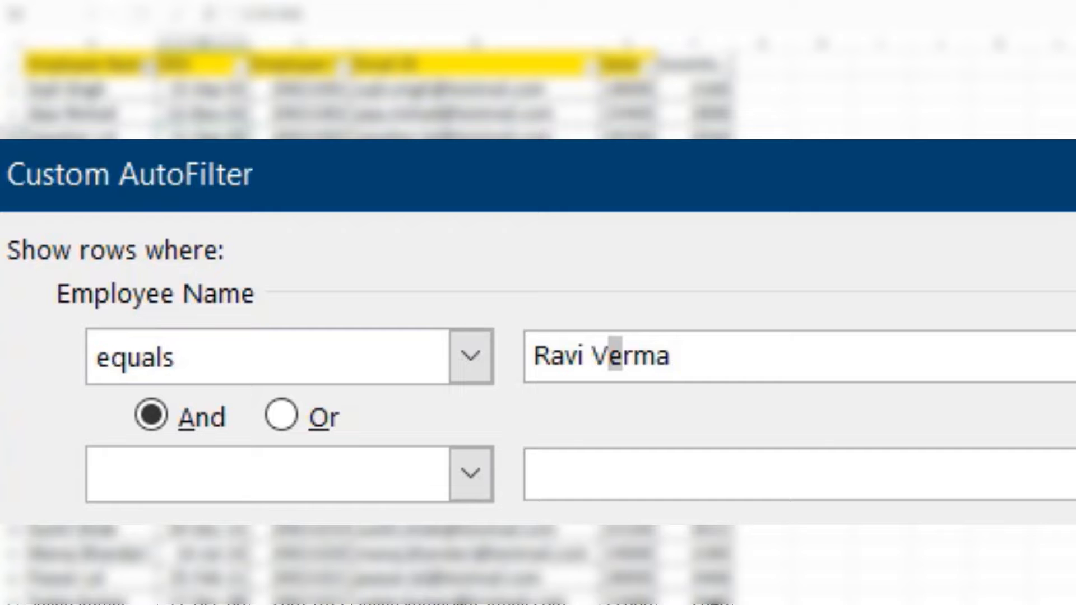
text(?)
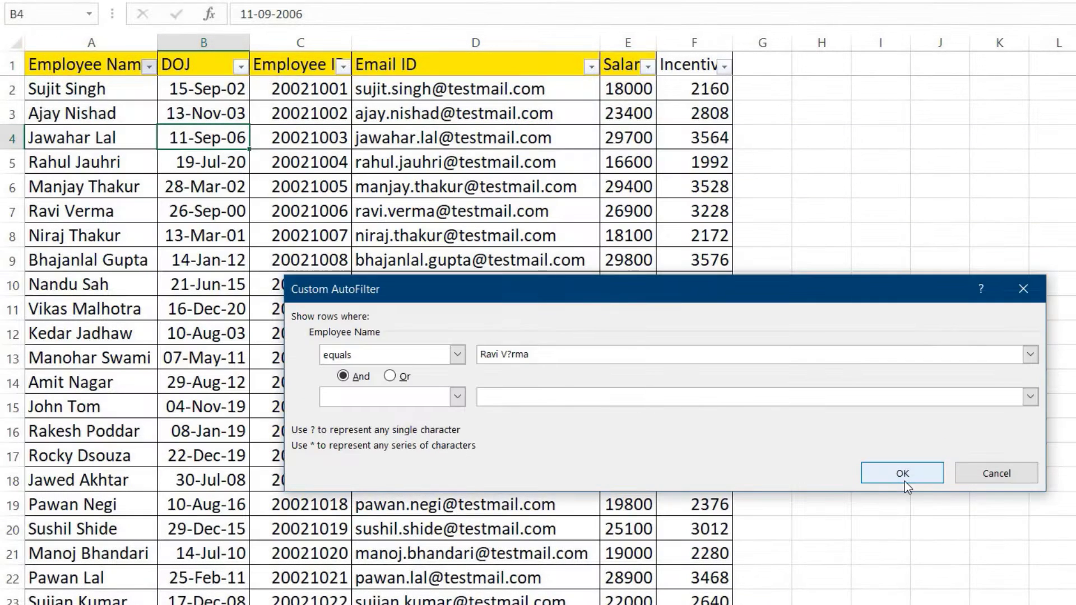
click(903, 476)
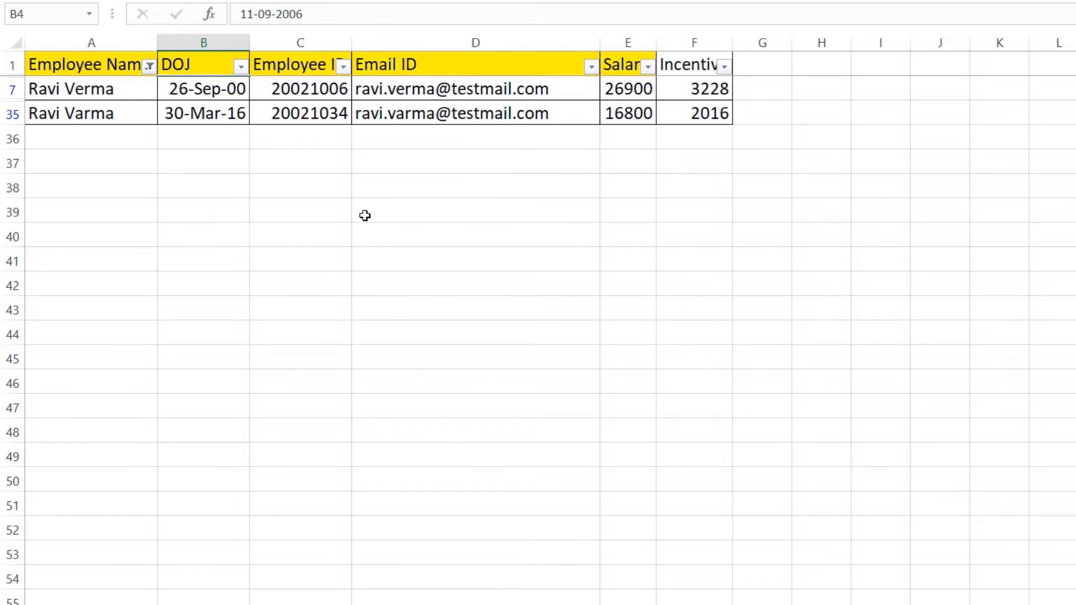
drag(89, 88, 428, 124)
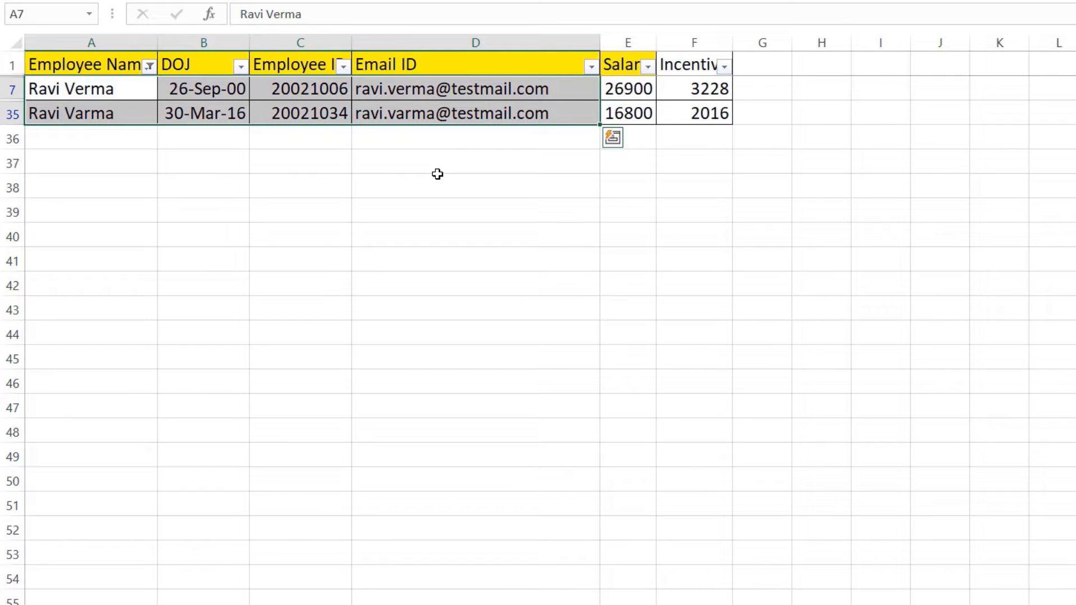
click(105, 89)
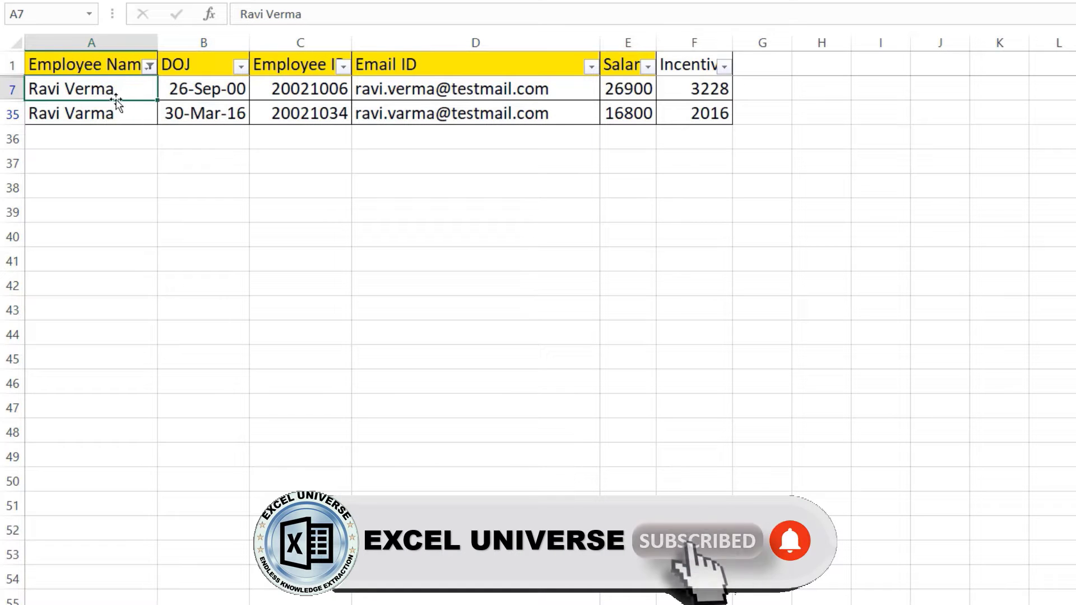
Reopen the Equals criterion of the Employee Name filter and examine the fixed letters and the ? wildcard
click(149, 66)
click(106, 234)
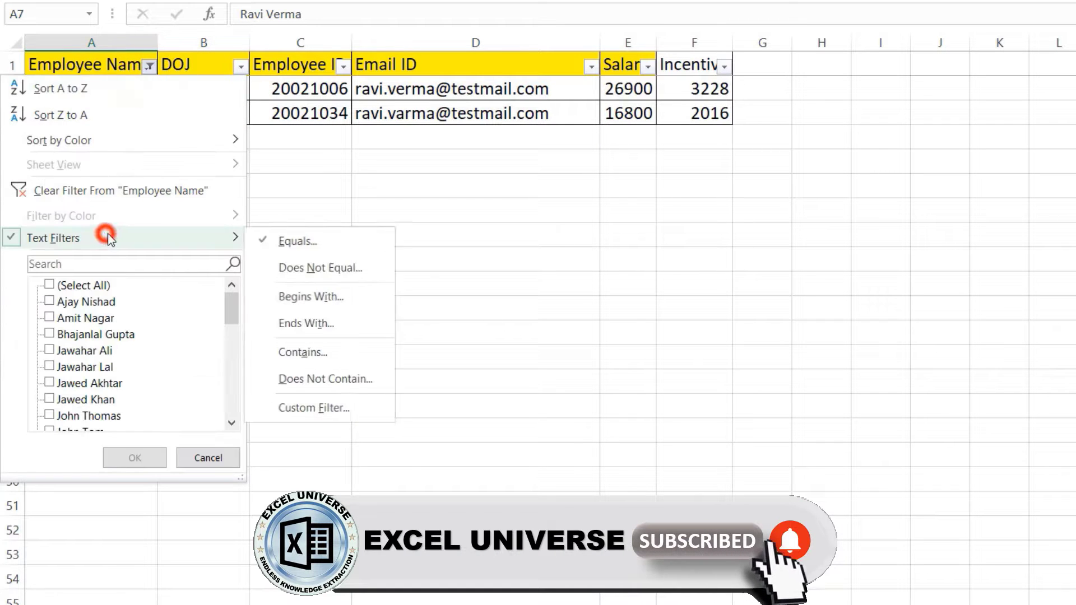
click(294, 239)
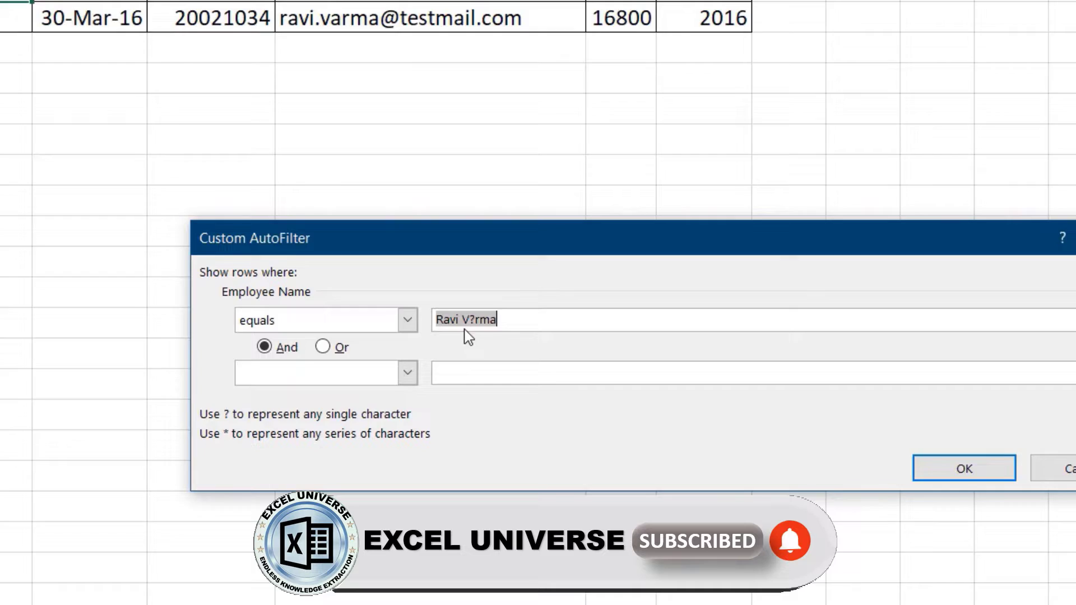
click(499, 349)
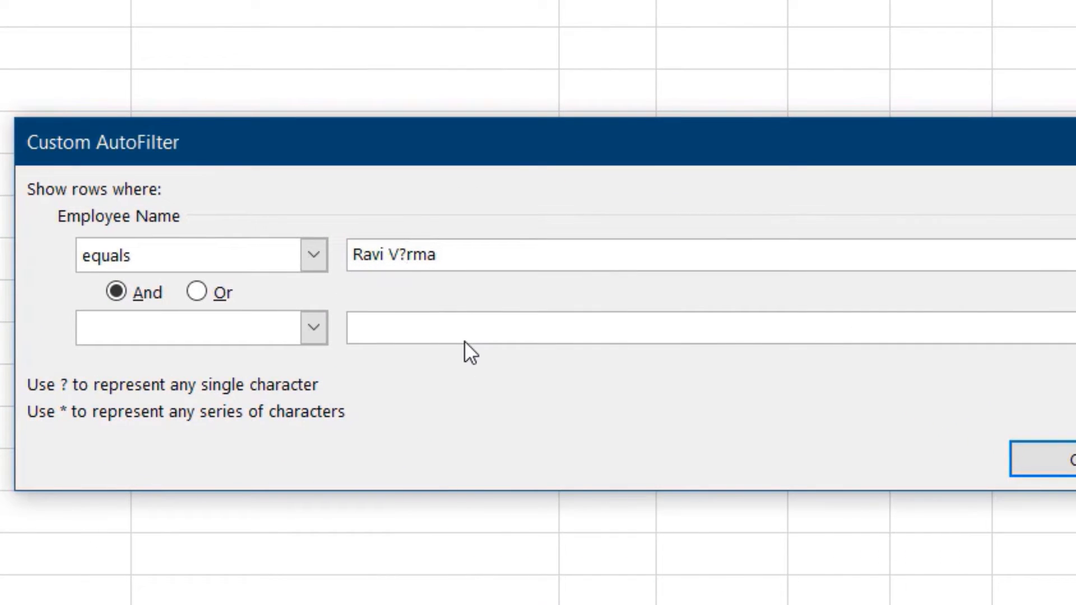
drag(382, 259, 327, 260)
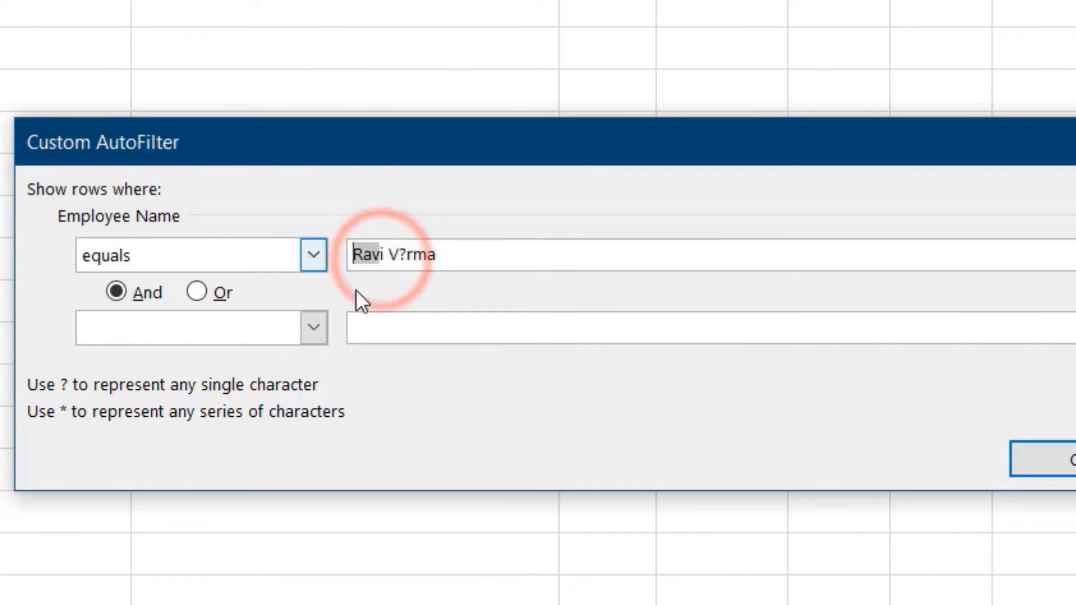
double_click(371, 255)
mouse_move(398, 256)
mouse_down()
mouse_move(388, 256)
mouse_move(398, 256)
mouse_up()
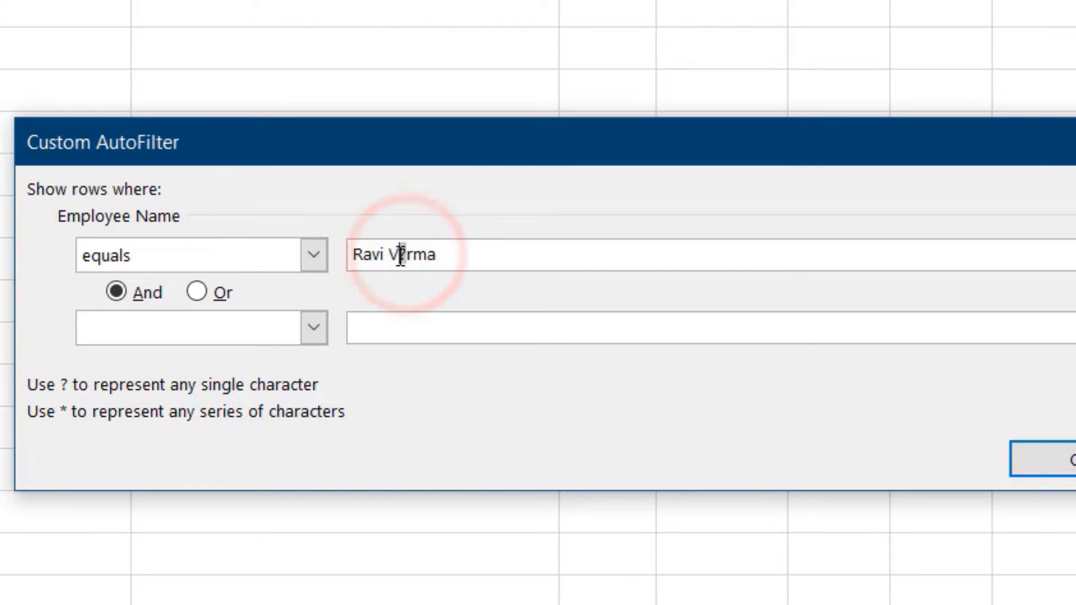
click(446, 253)
drag(445, 256, 408, 256)
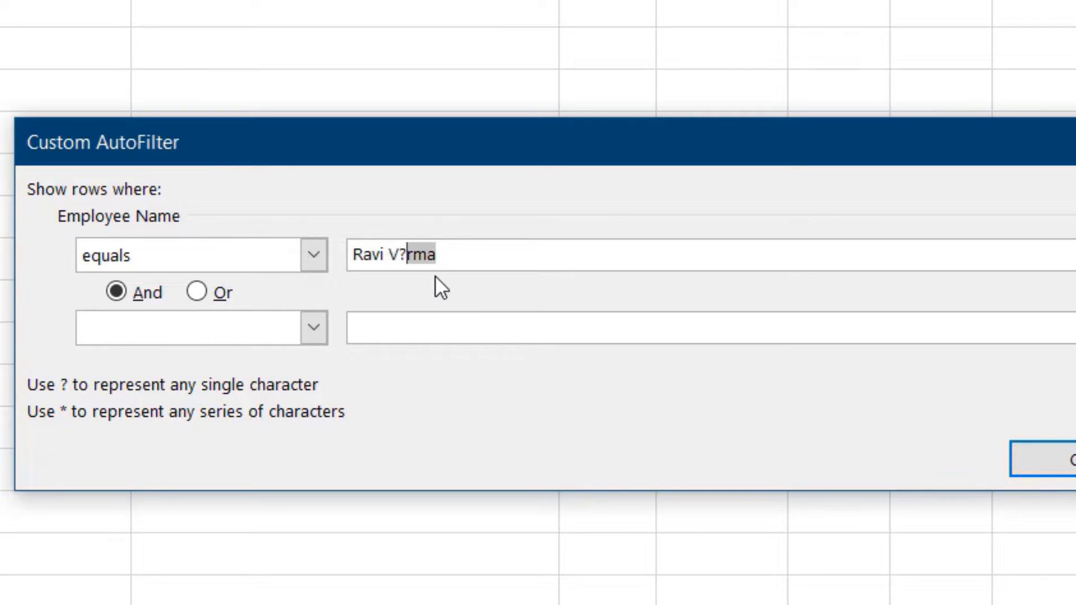
click(448, 255)
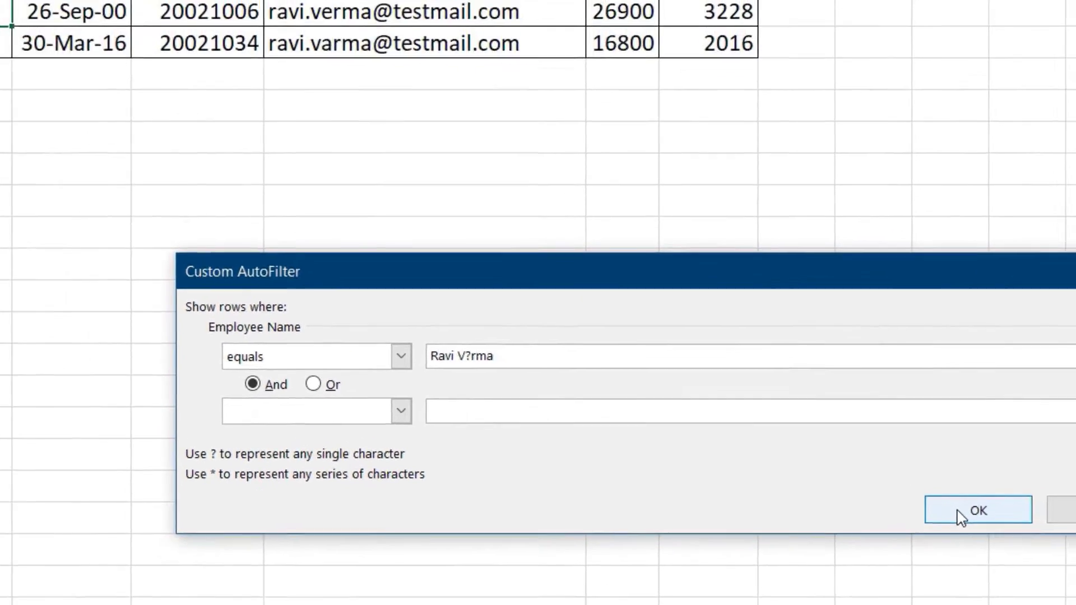
click(960, 513)
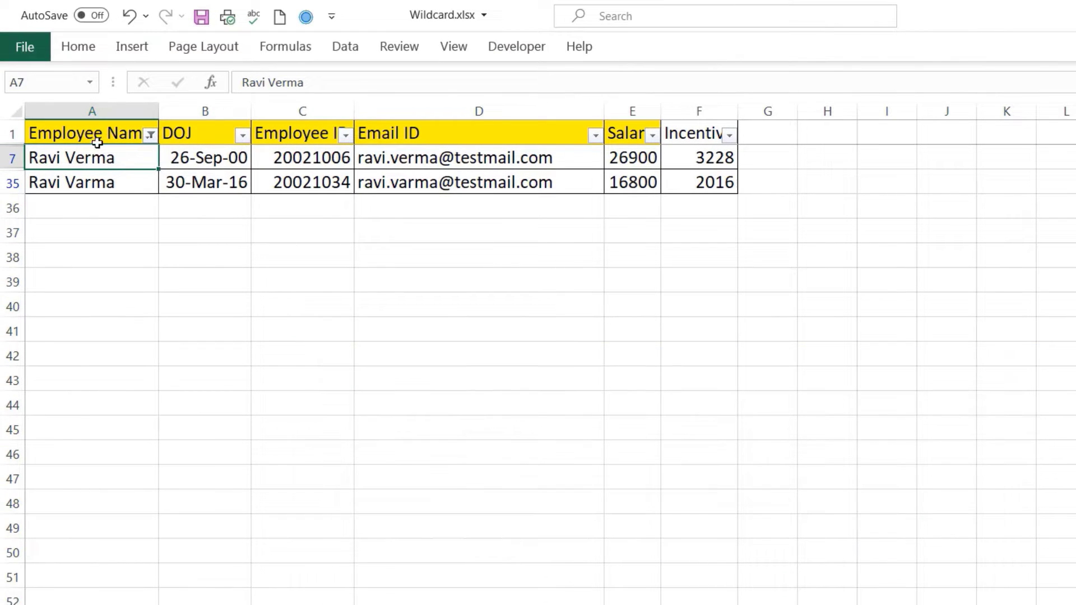
Clear the applied Employee Name filter so the whole employee table is listed
drag(97, 142, 572, 200)
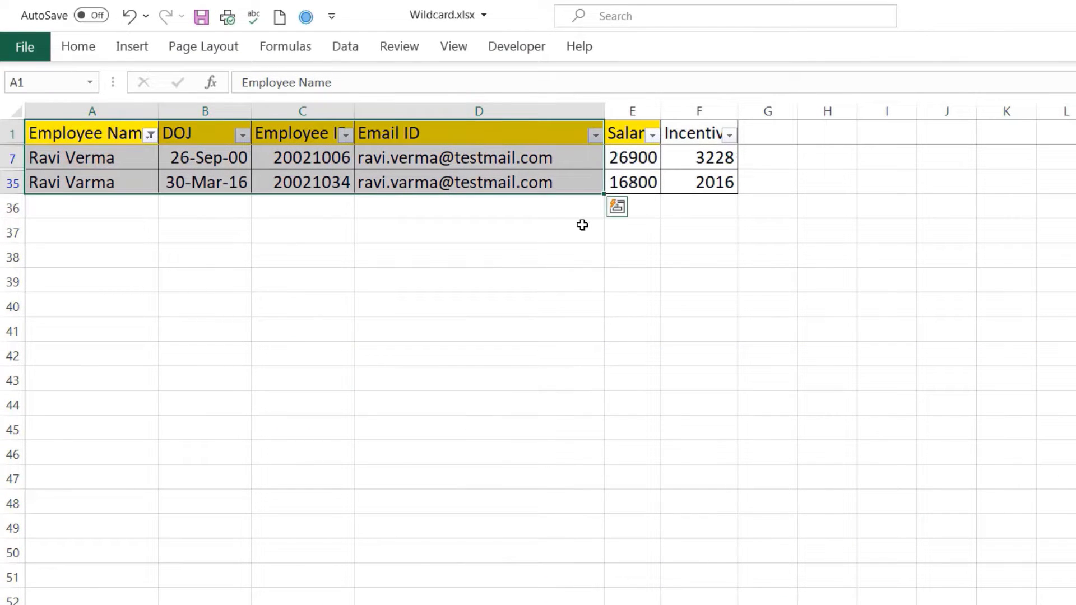
click(343, 49)
click(824, 75)
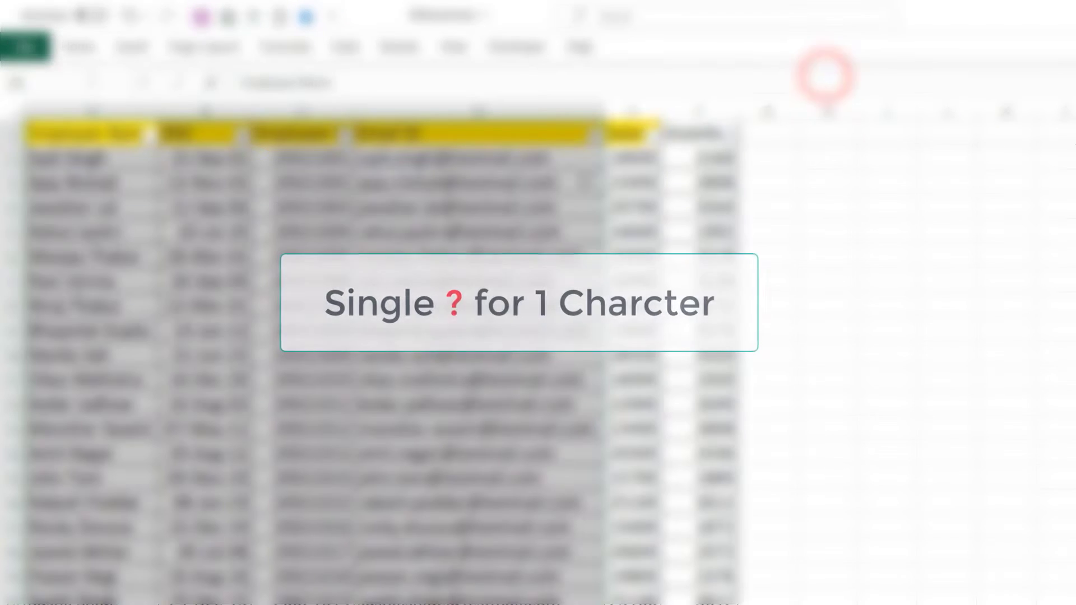
click(116, 191)
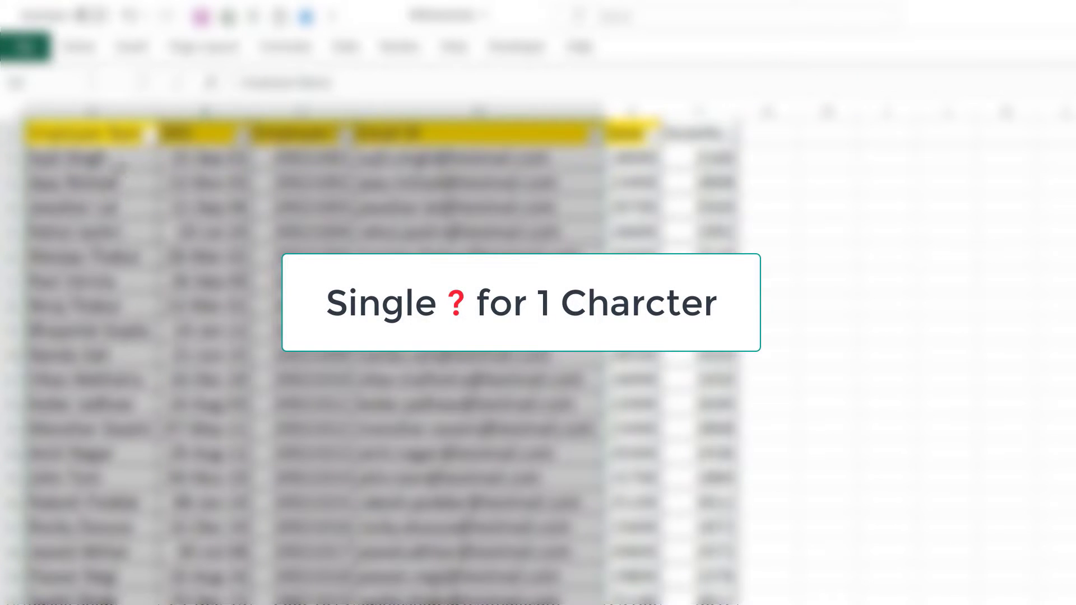
click(120, 162)
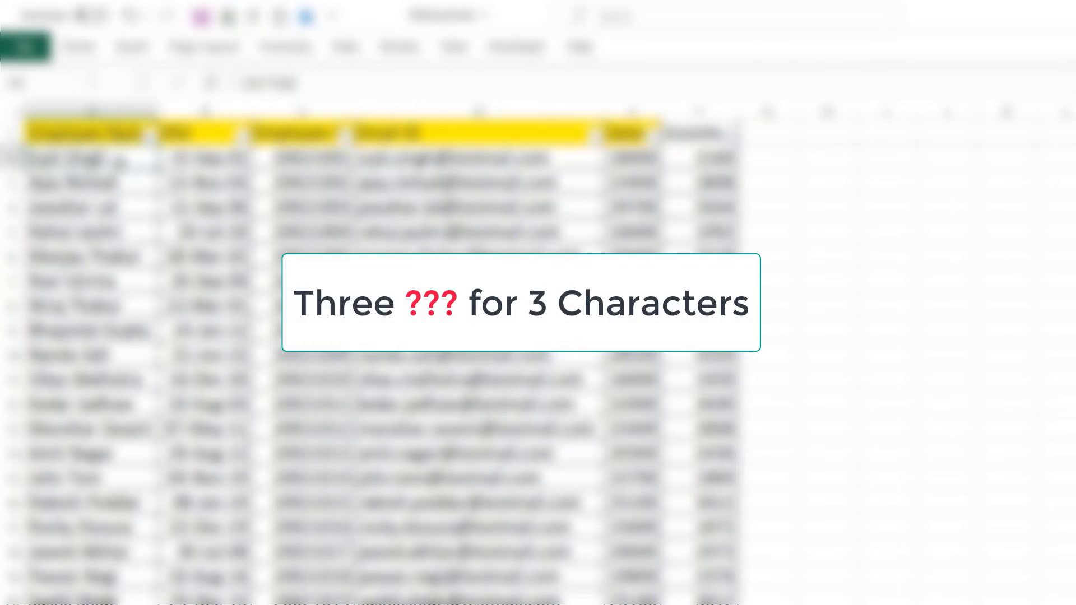
Filter the Employee Name column with the search pattern ?????????? (ten question marks) and select the names listed
click(104, 112)
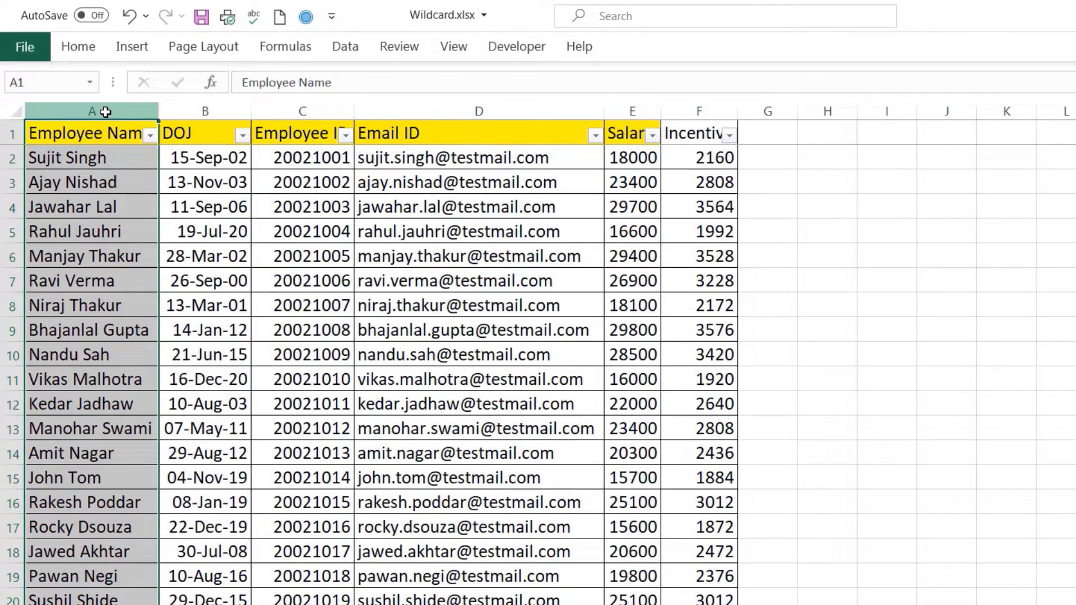
click(150, 135)
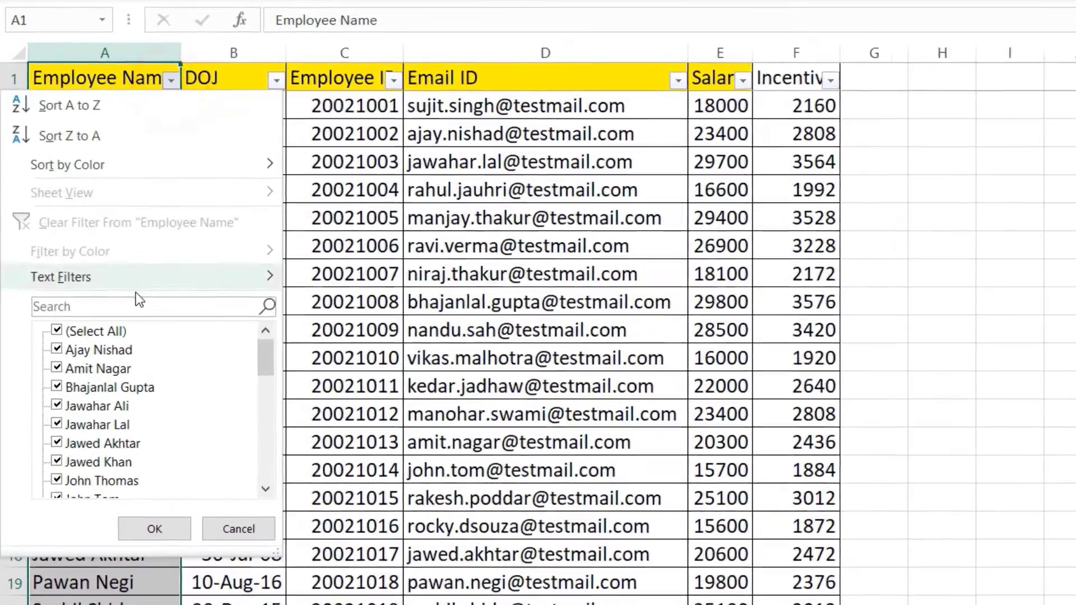
click(116, 337)
text(???????)
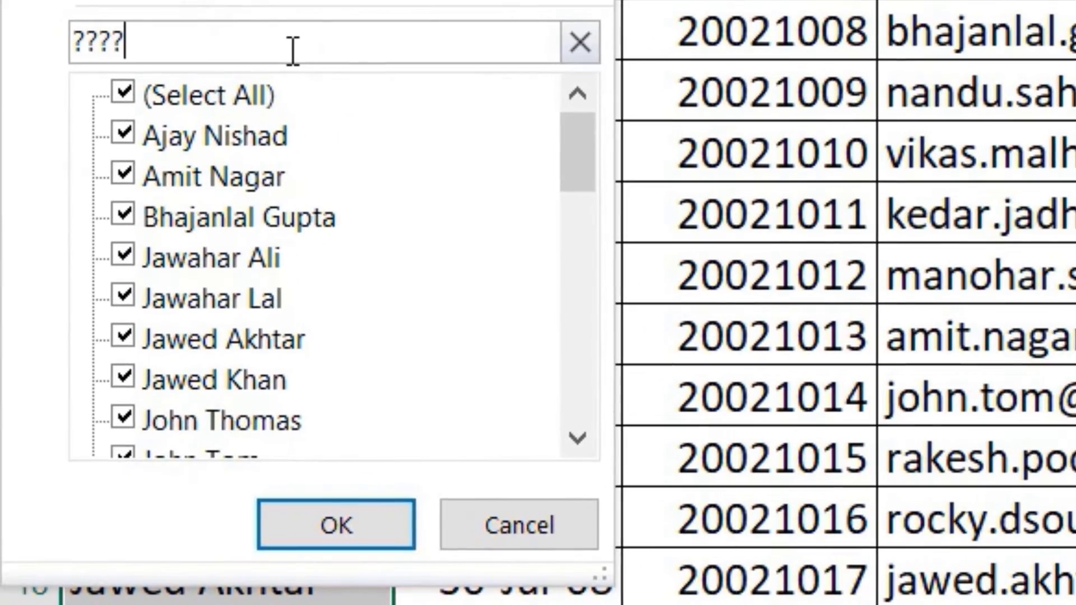
text(???)
key(Return)
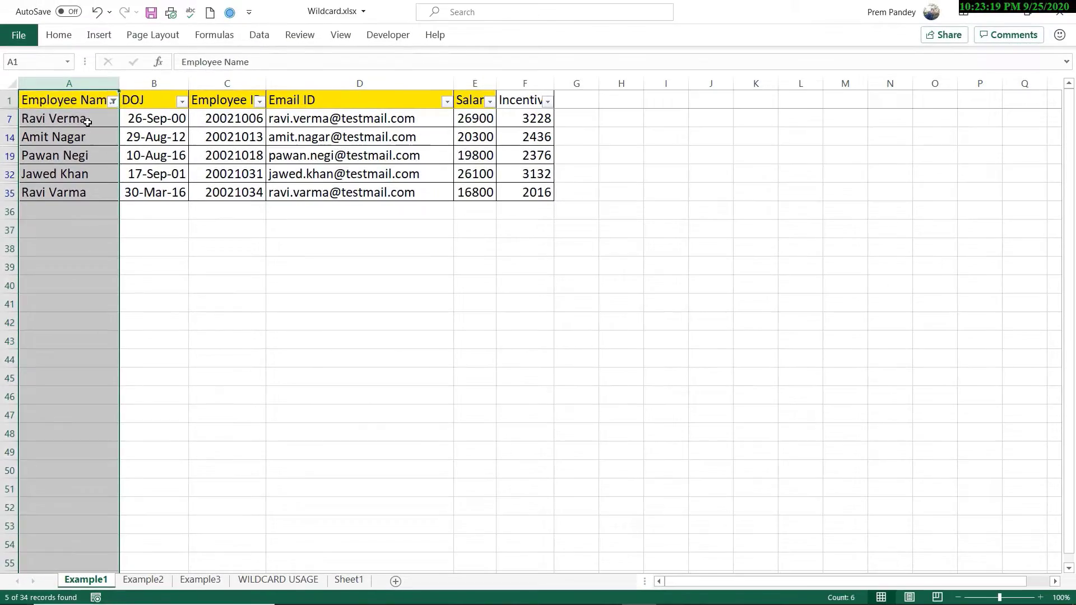
drag(56, 118, 56, 193)
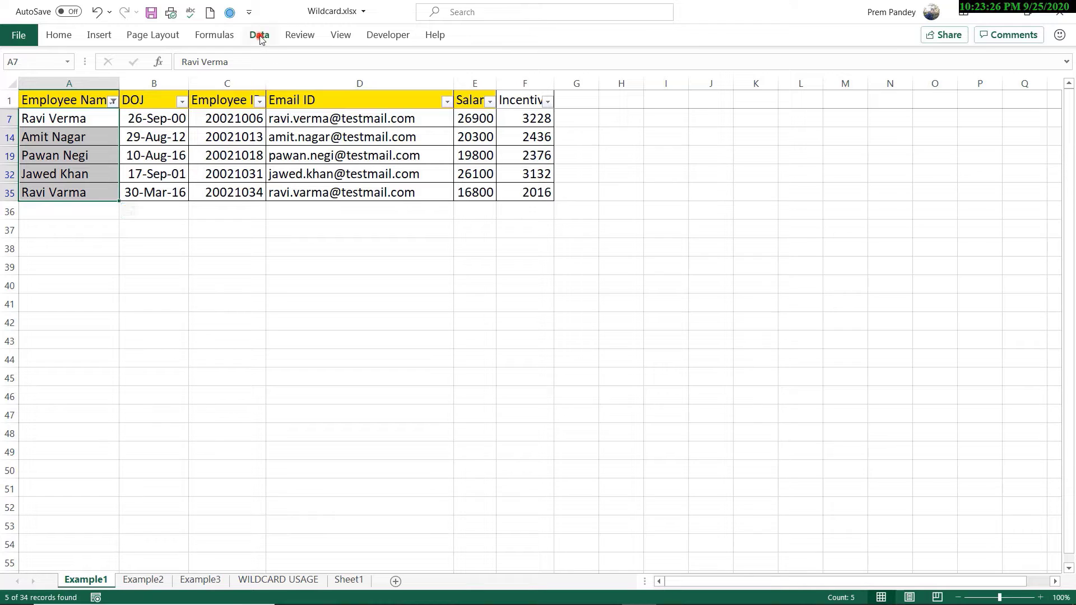
Clear the Employee Name filter on the Example1 sheet and switch to the Example2 sheet
click(259, 35)
click(612, 57)
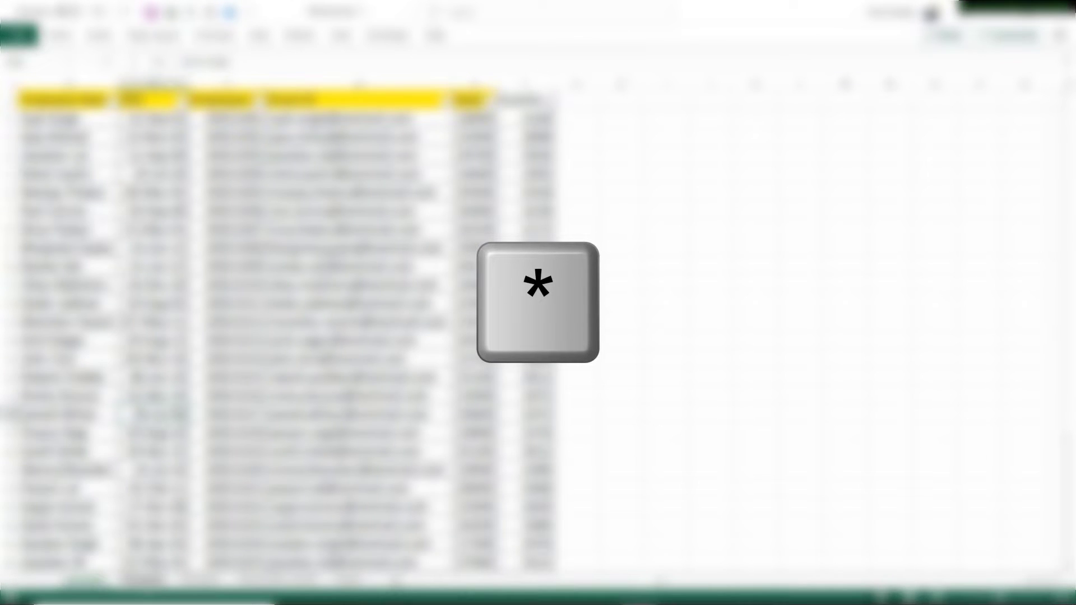
click(143, 582)
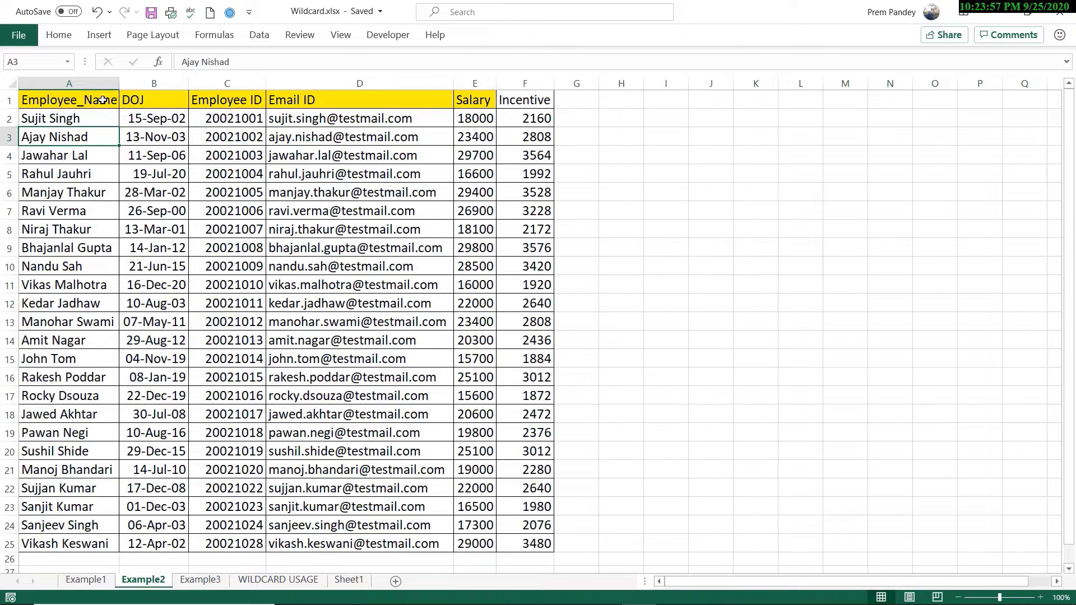
Examine the full names listed in the Employee_Name column, noting the first name and surname in each cell
click(96, 83)
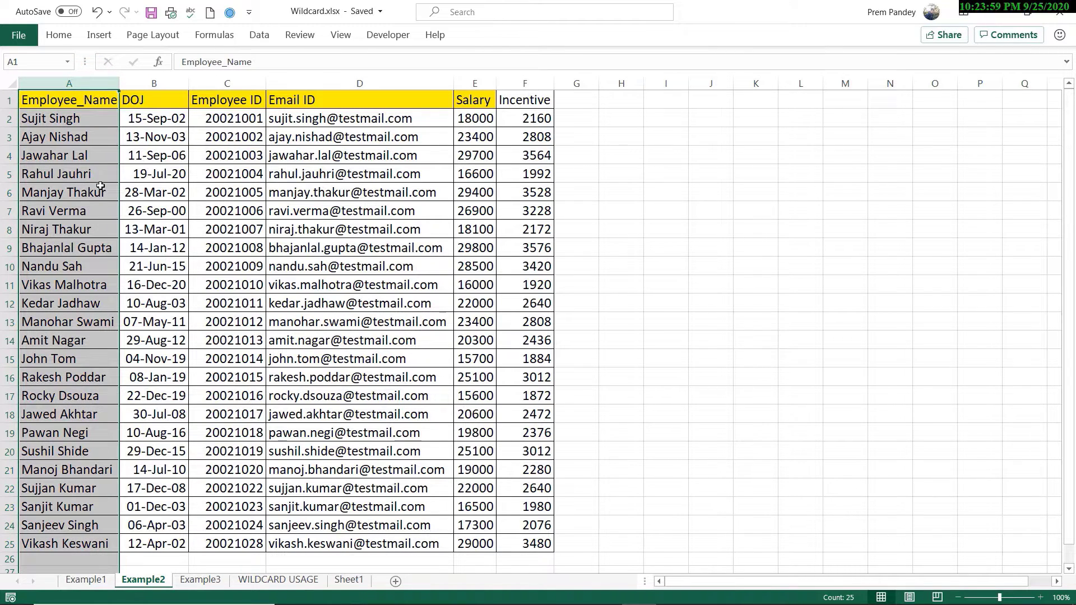
drag(86, 119, 78, 416)
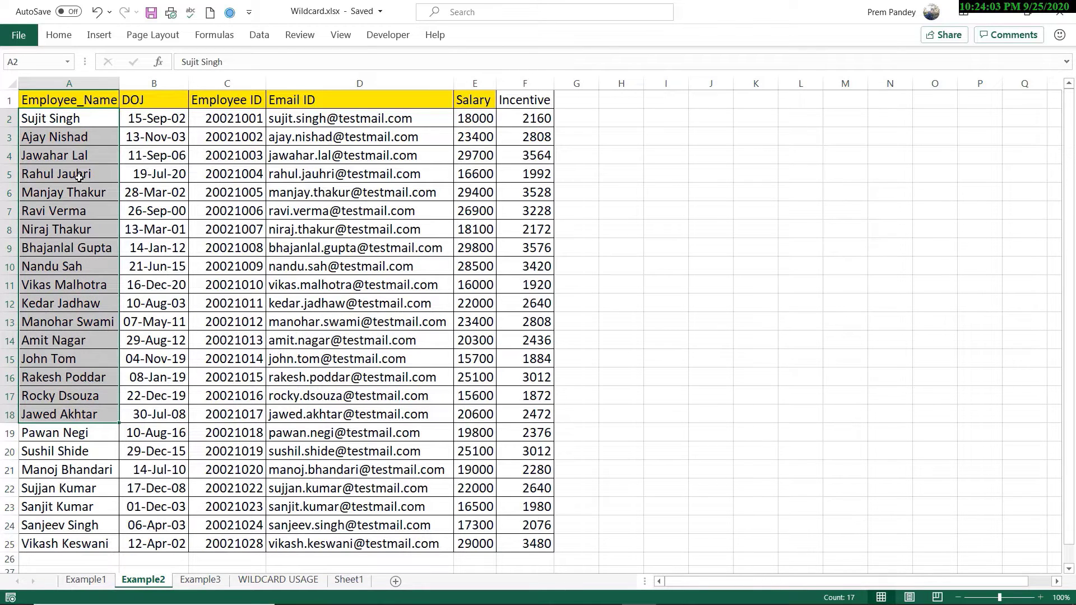
click(84, 101)
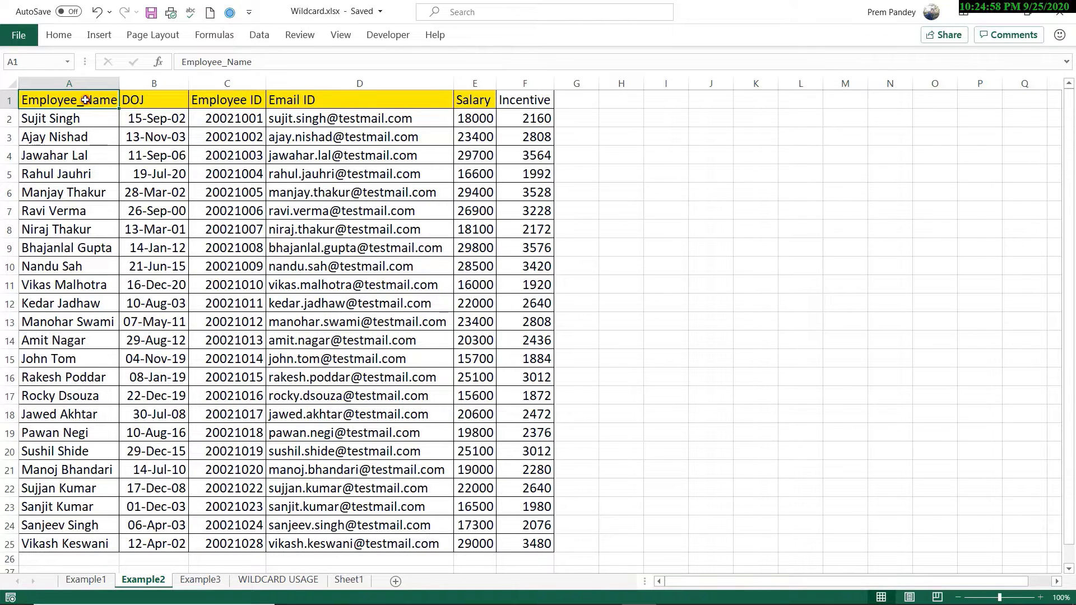
drag(84, 99, 76, 266)
click(88, 99)
Copy the Employee_Name list (A1:A25) into columns I and J and widen both columns to fit the names
drag(88, 100, 111, 543)
key(ctrl+c)
click(661, 98)
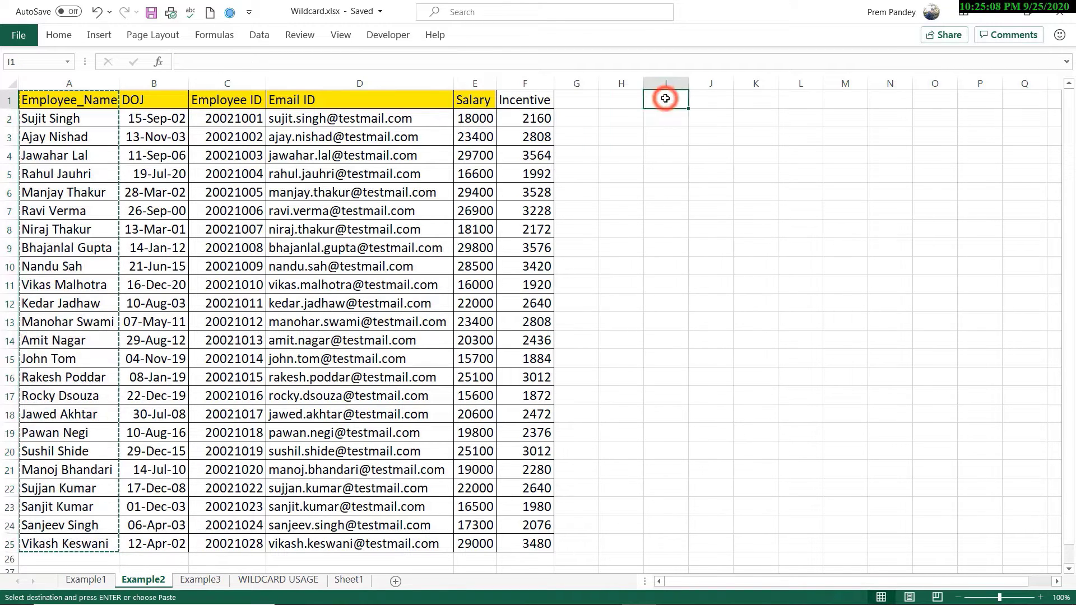
key(ctrl+v)
click(717, 96)
key(ctrl+v)
drag(711, 83, 679, 83)
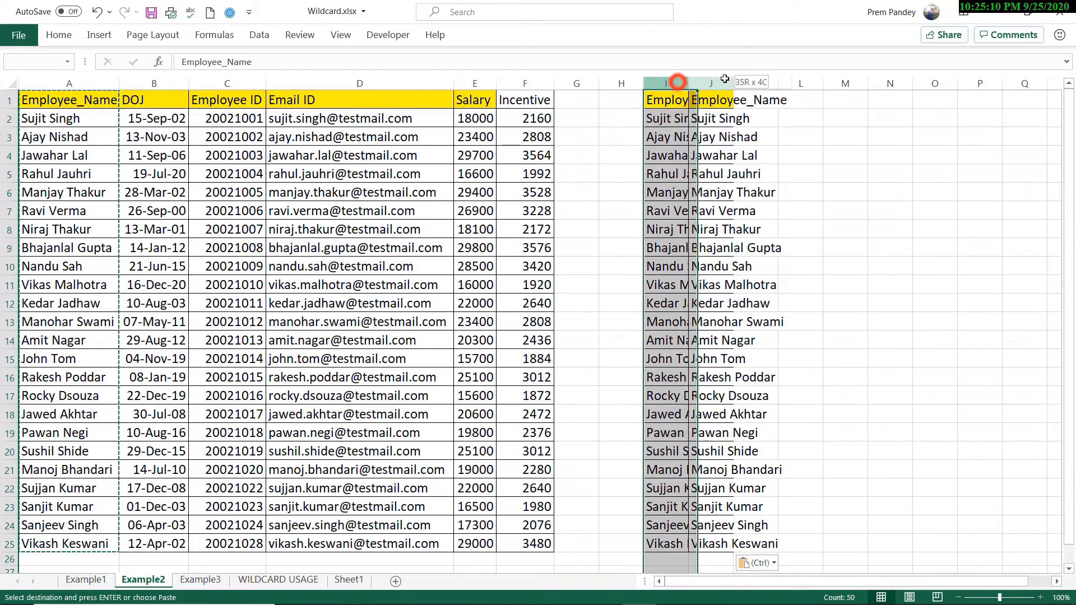
double_click(733, 83)
Rename the headers of the two copied lists as F Name in I1 and L Name in J1
click(715, 100)
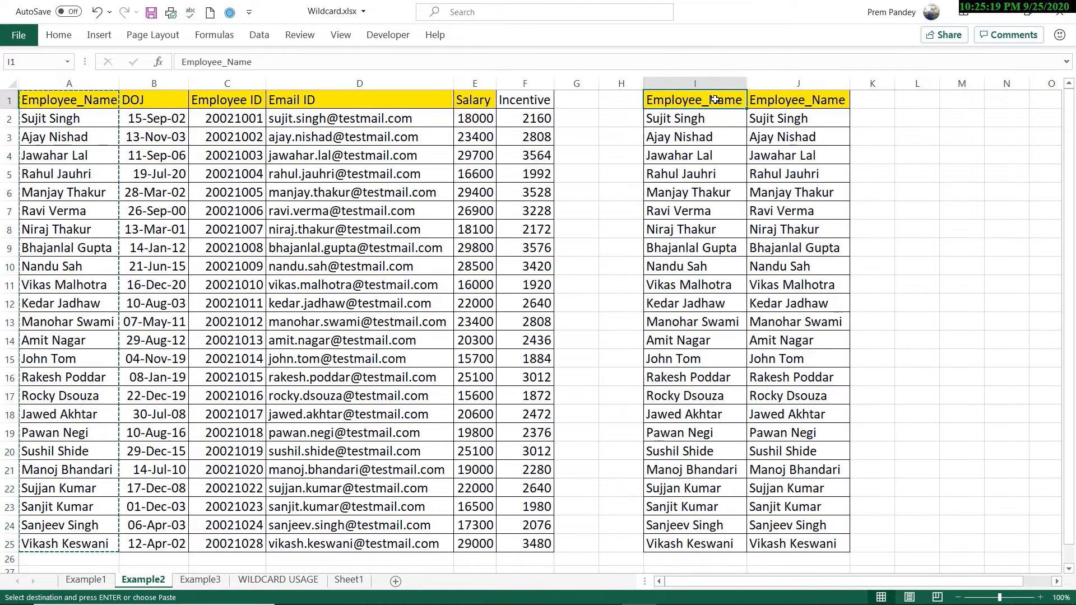
text(F Name)
key(Tab)
text(L Name)
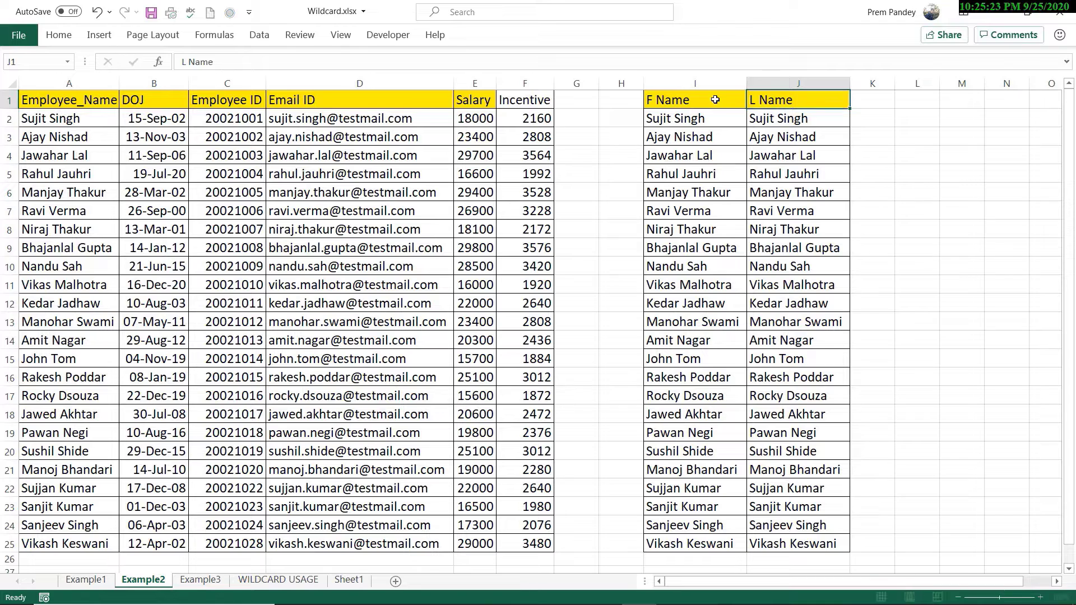
key(Return)
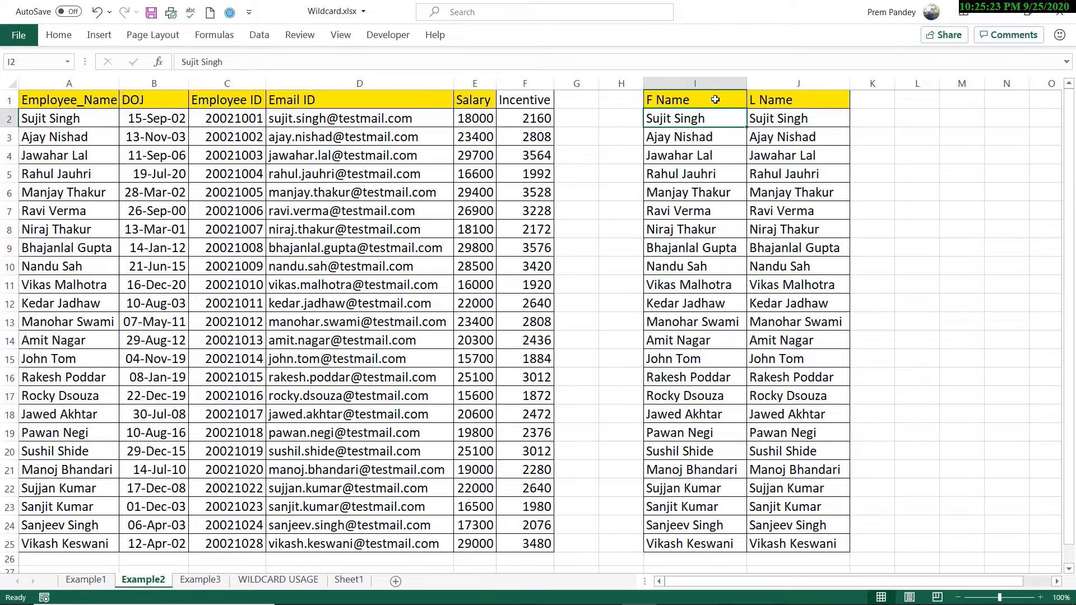
Strip the surnames from I2:I25 by replacing every space followed by * with nothing, and select the F Name column
key(ctrl+shift+Down)
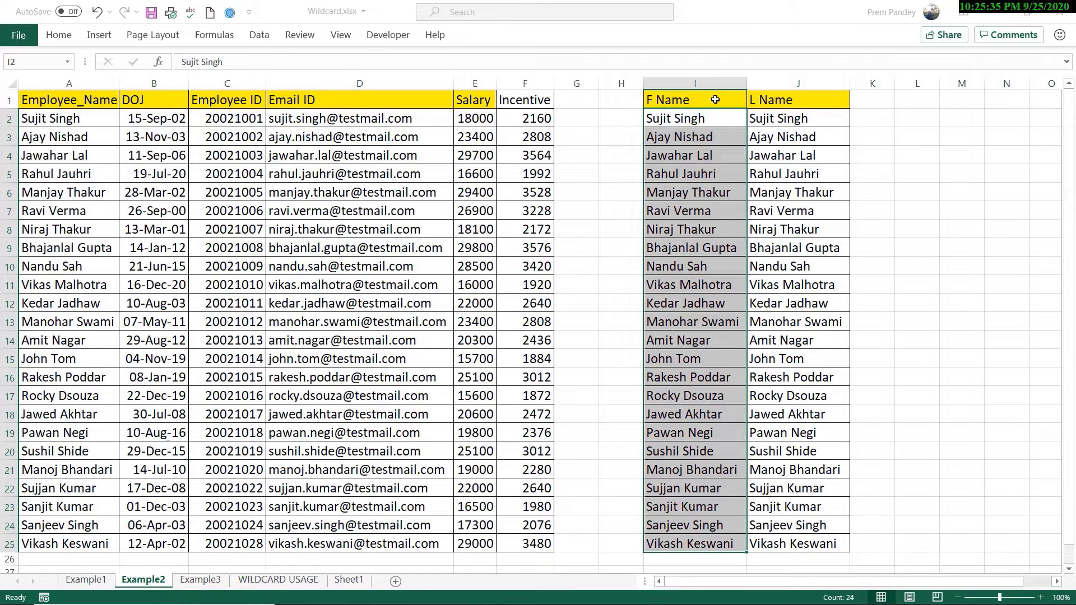
key(ctrl+h)
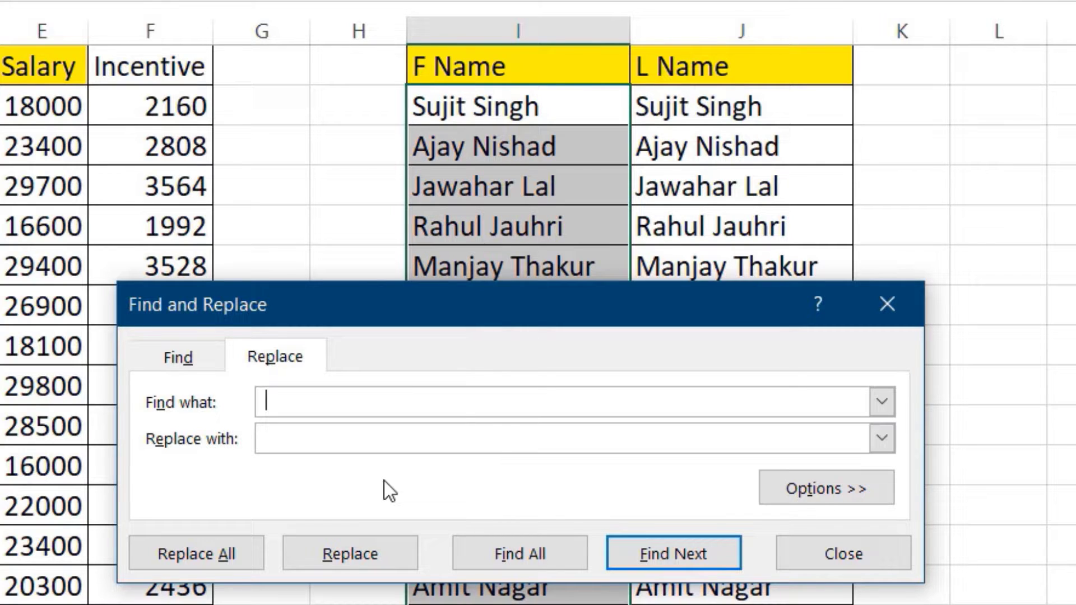
text(*)
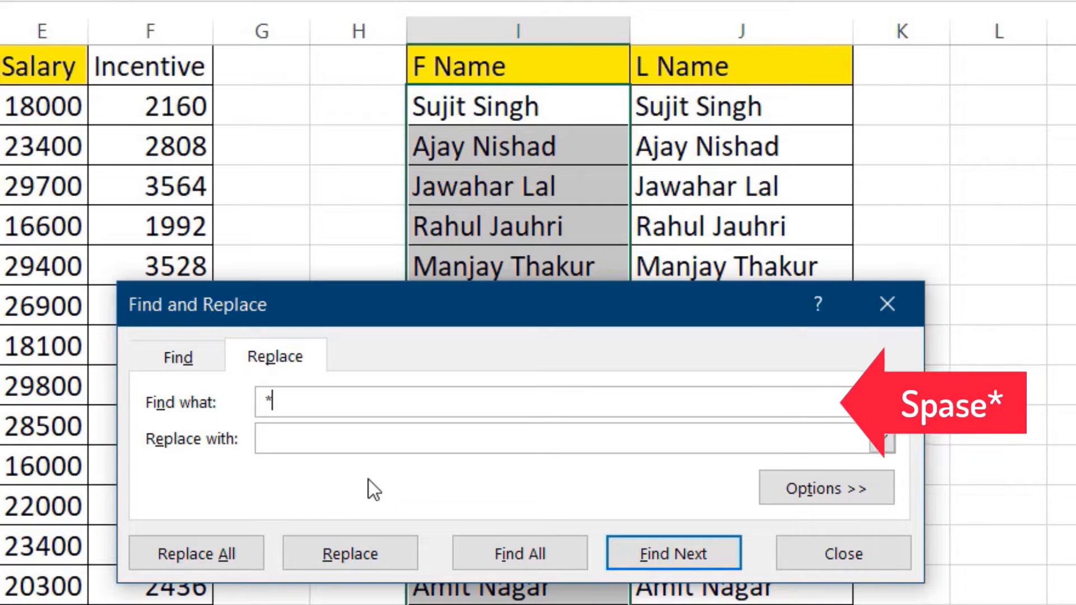
click(197, 444)
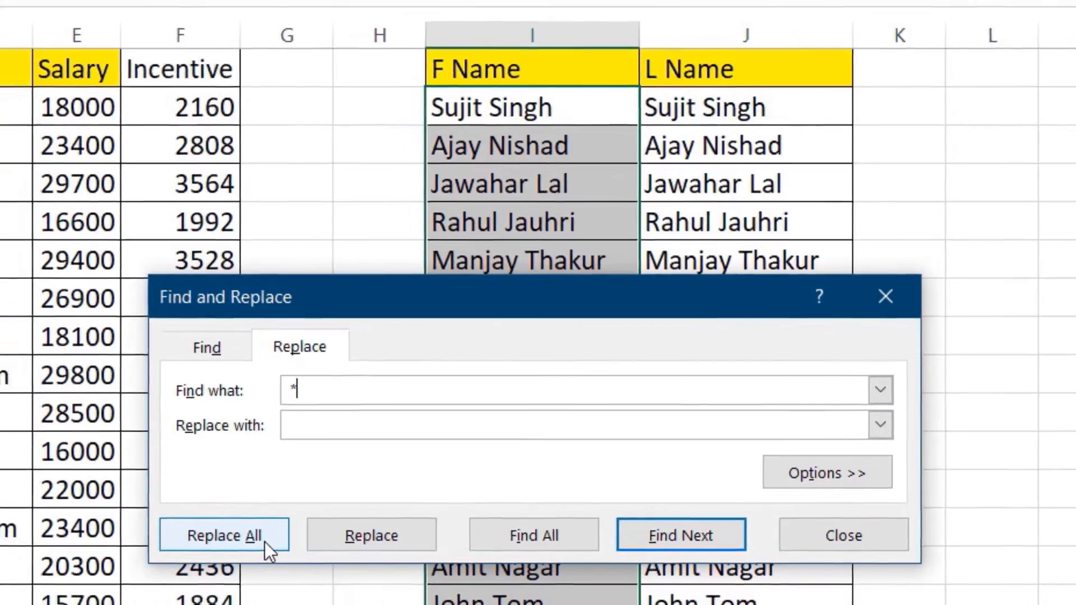
click(239, 558)
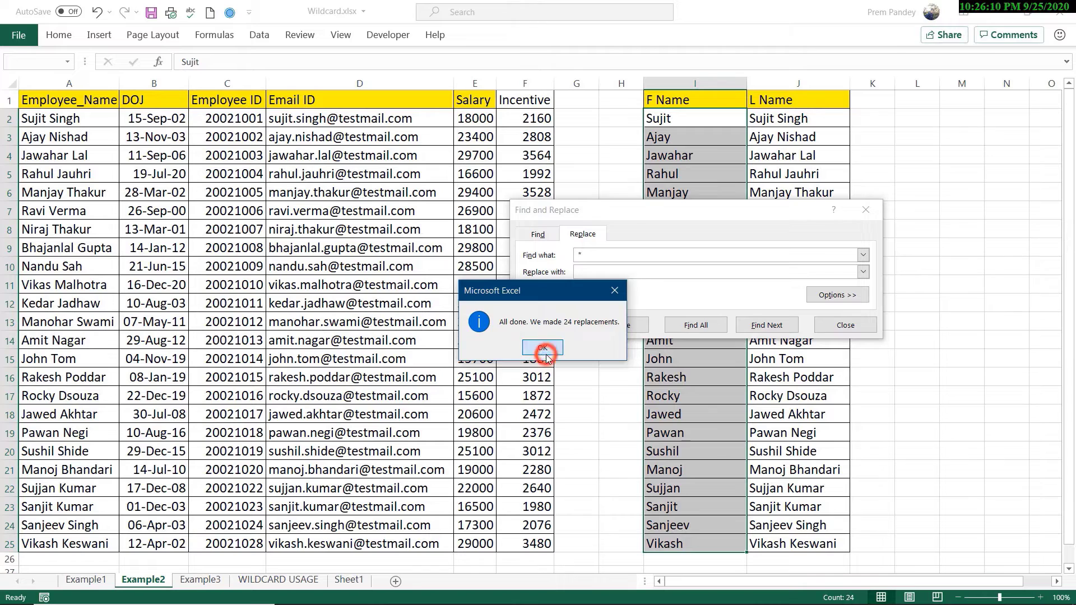
click(477, 392)
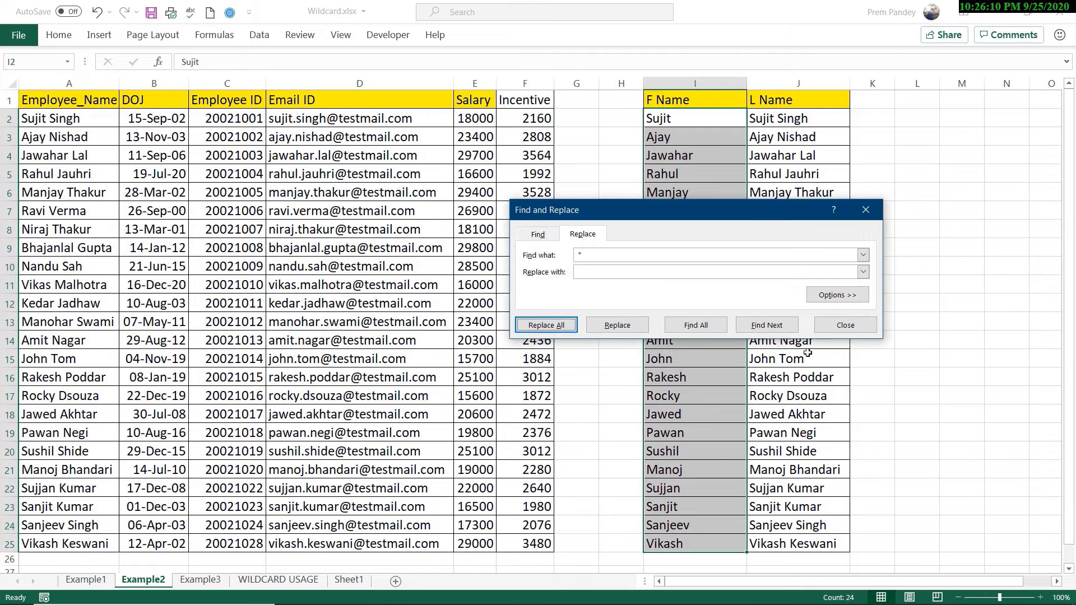
click(867, 330)
drag(696, 119, 706, 420)
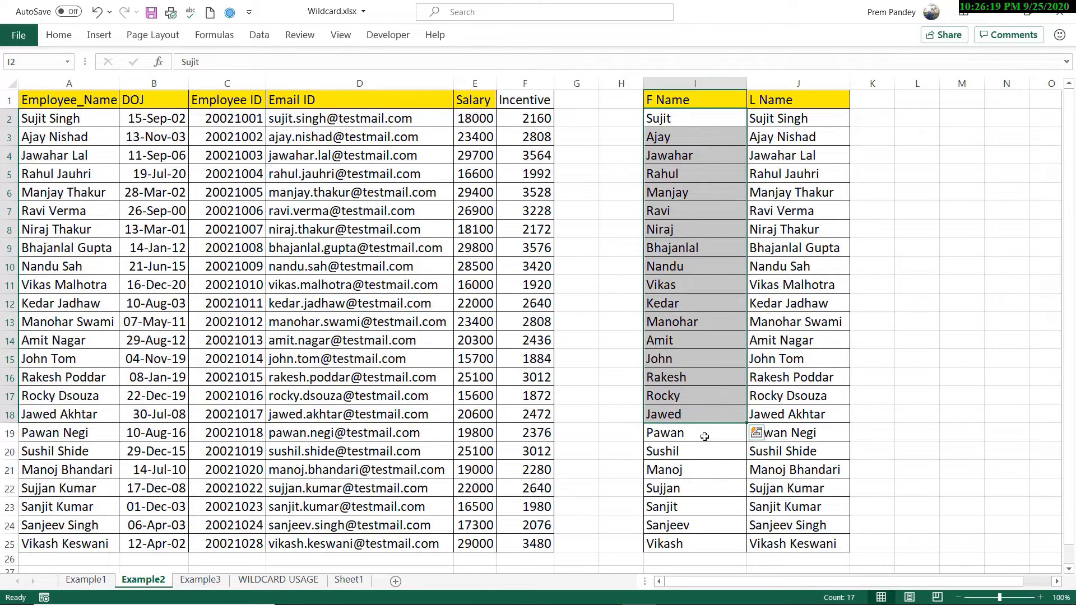
click(678, 102)
click(680, 83)
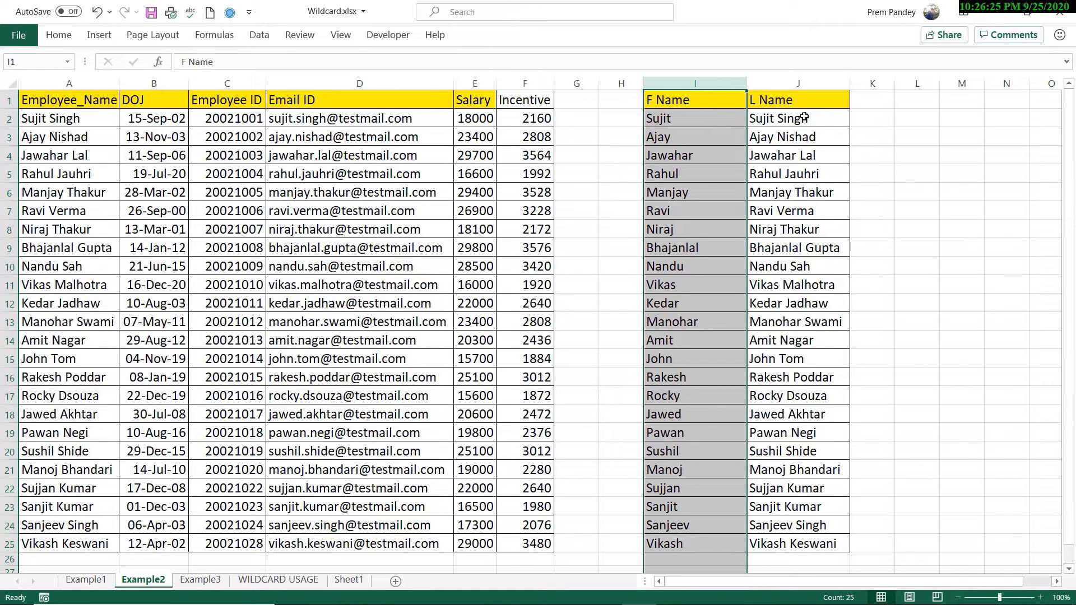
Strip the first names from J2:J25 by replacing every * followed by a space with nothing
drag(804, 117, 817, 541)
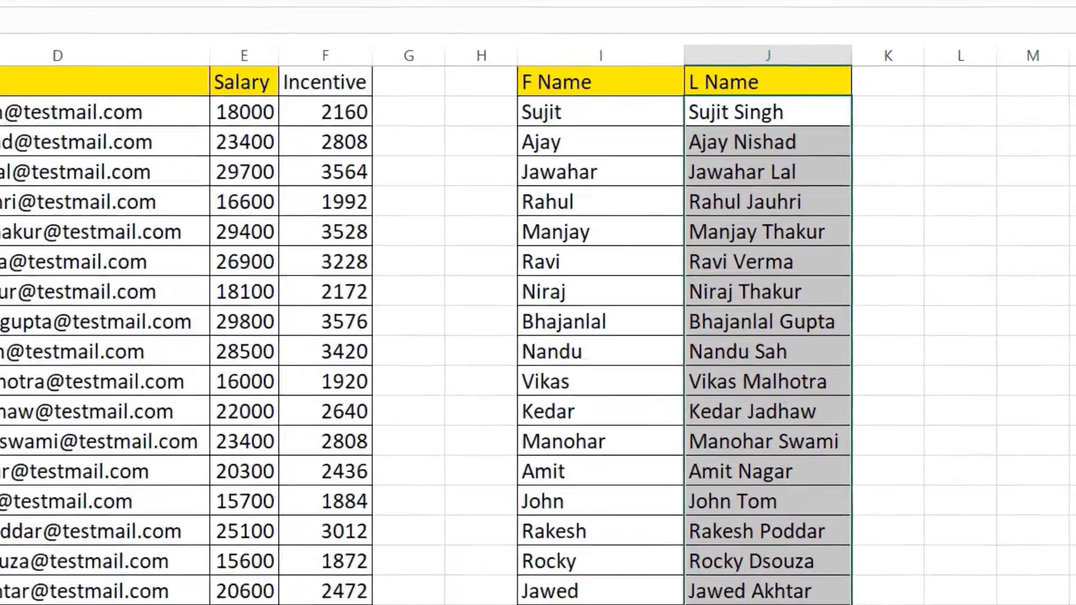
key(ctrl+h)
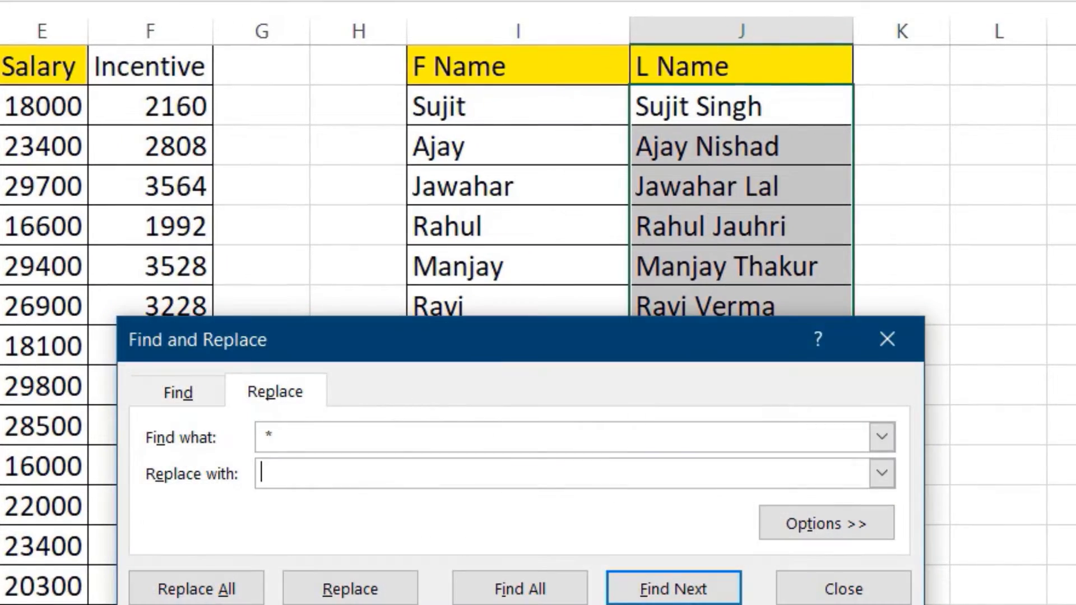
click(301, 446)
key(BackSpace)
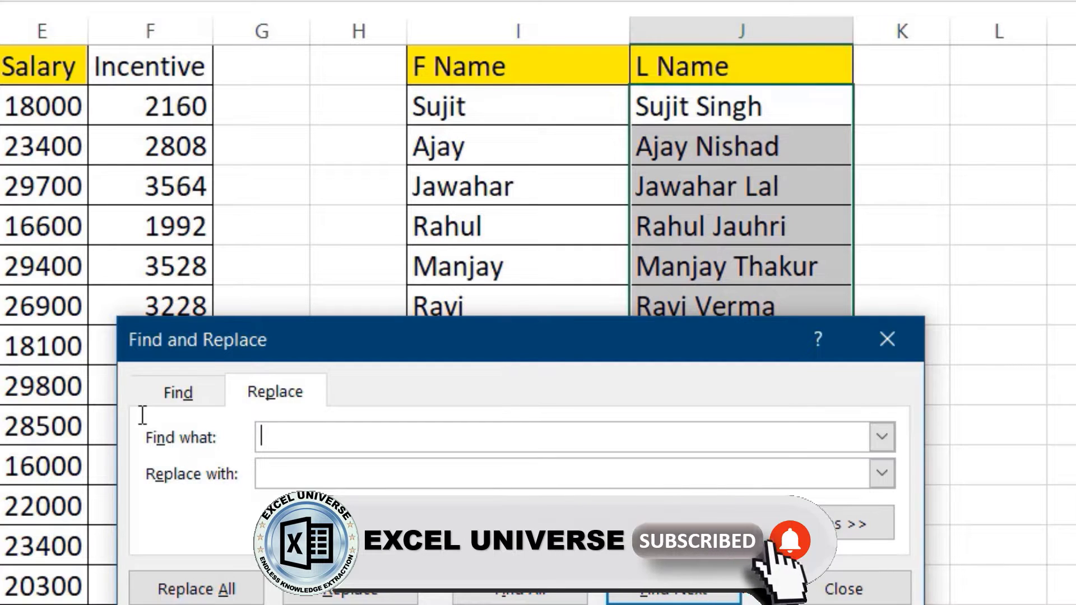
text(*)
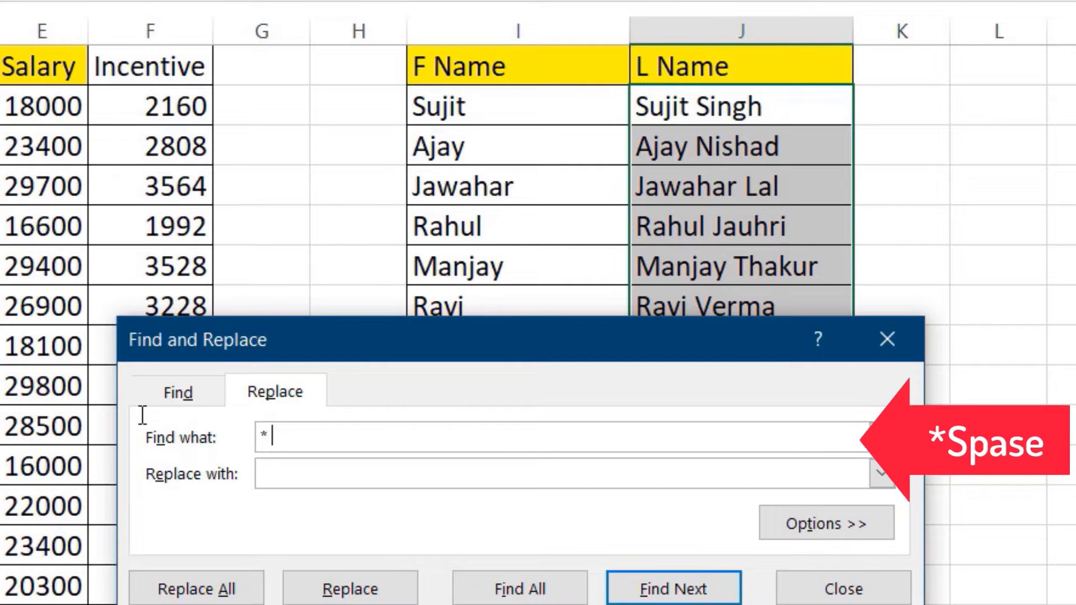
click(224, 591)
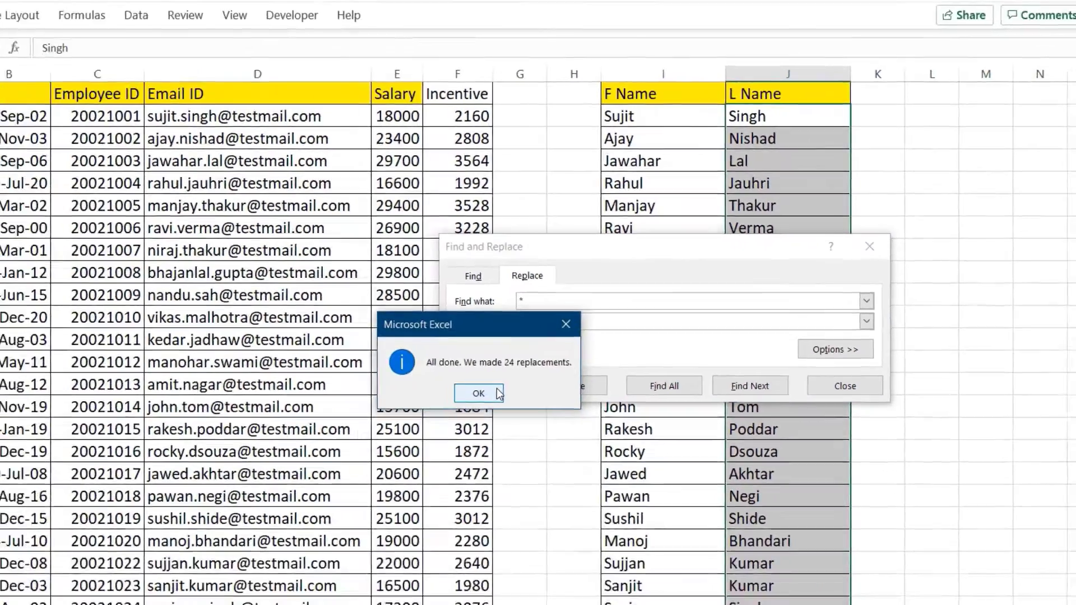
click(865, 385)
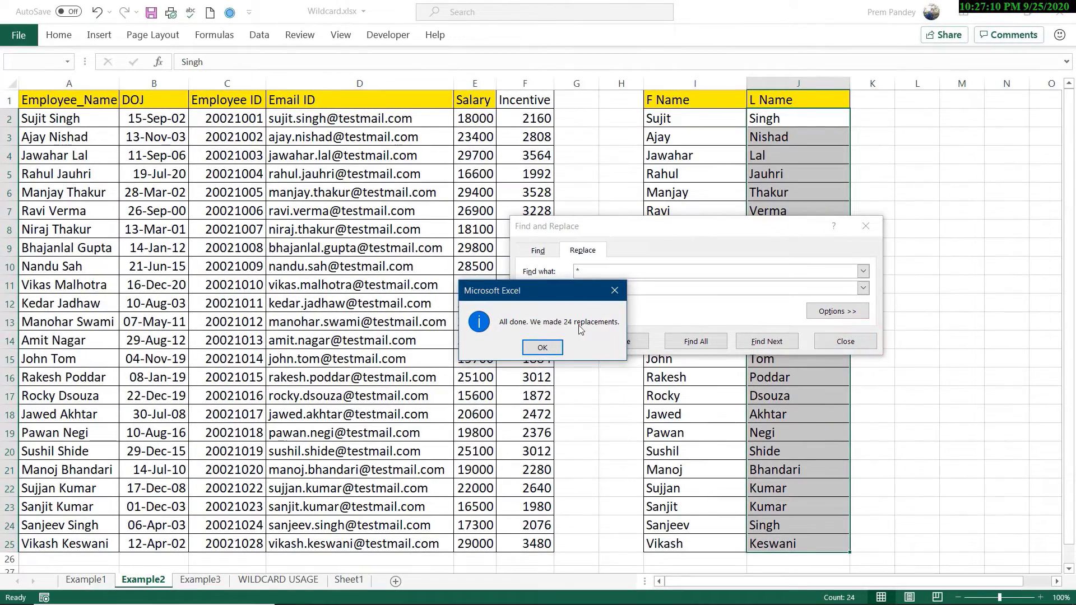
click(542, 347)
click(844, 341)
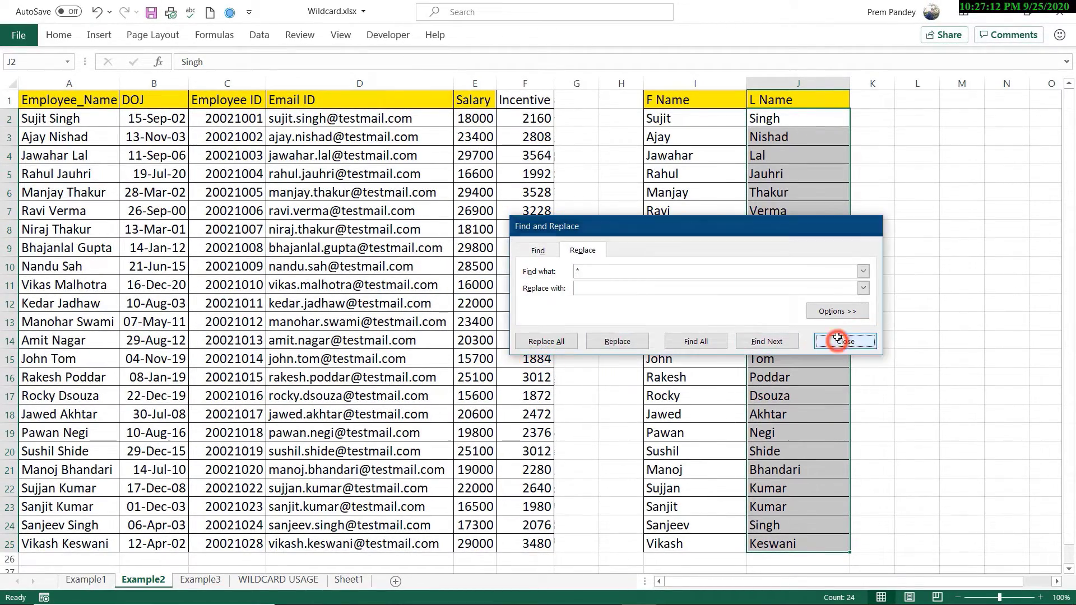
click(795, 116)
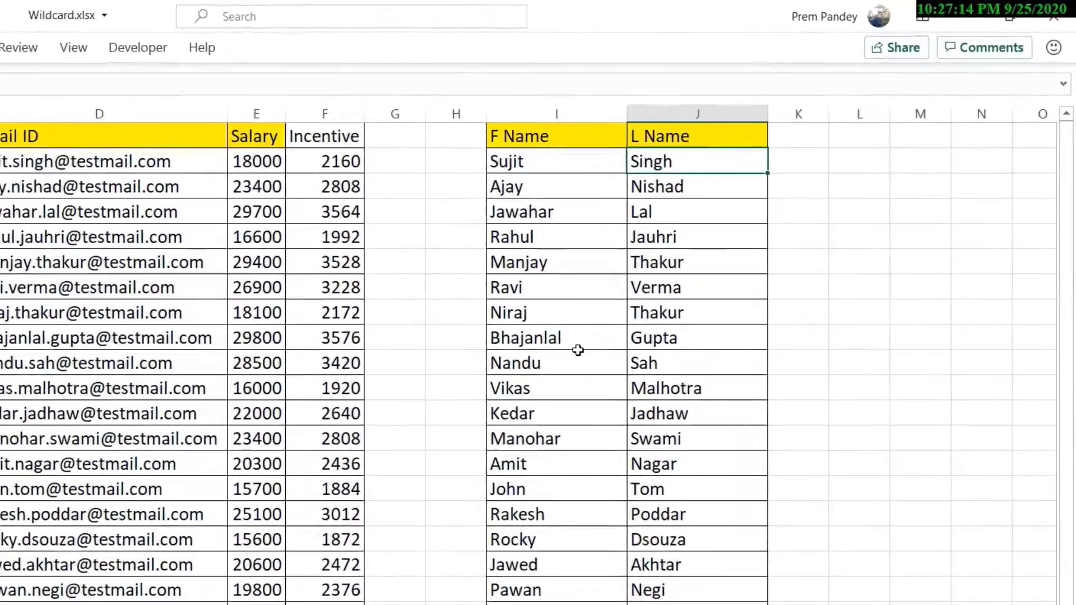
Append an asterisk to the end of the first name in cell I2
click(551, 158)
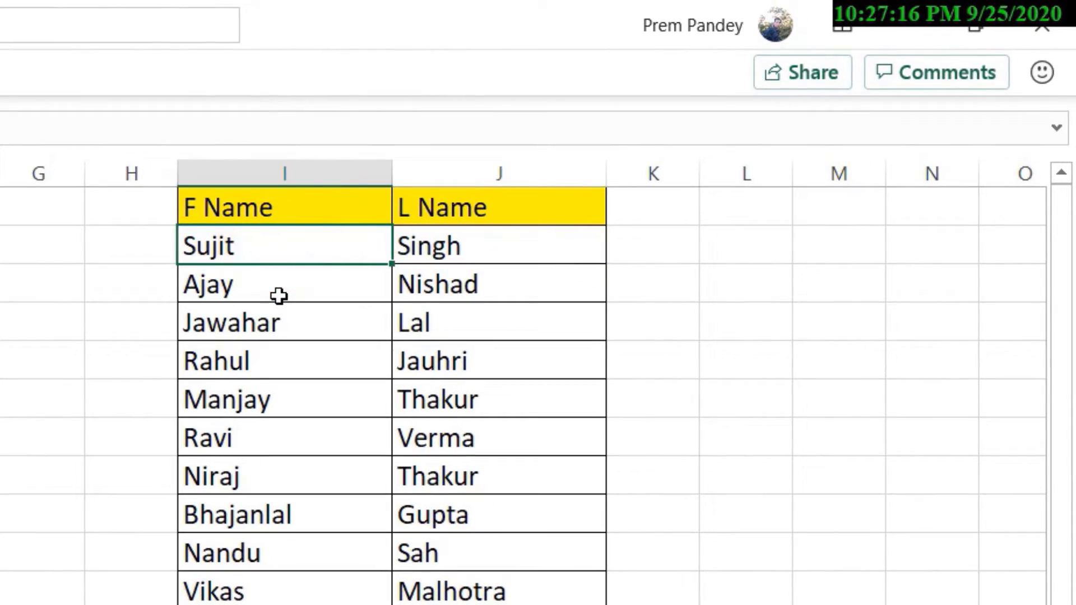
key(F2)
text(*)
key(Return)
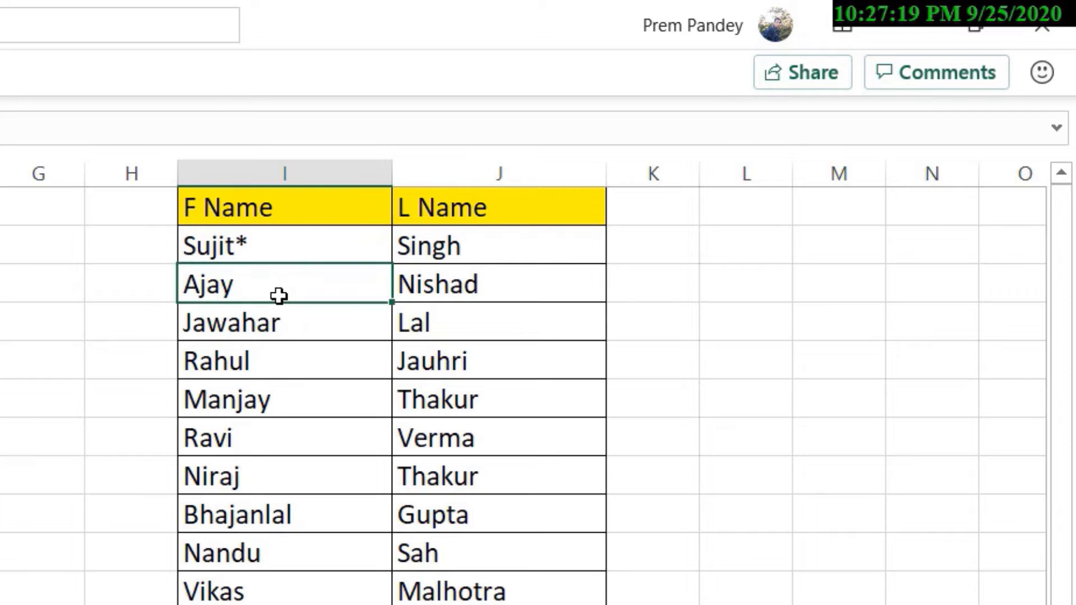
click(271, 247)
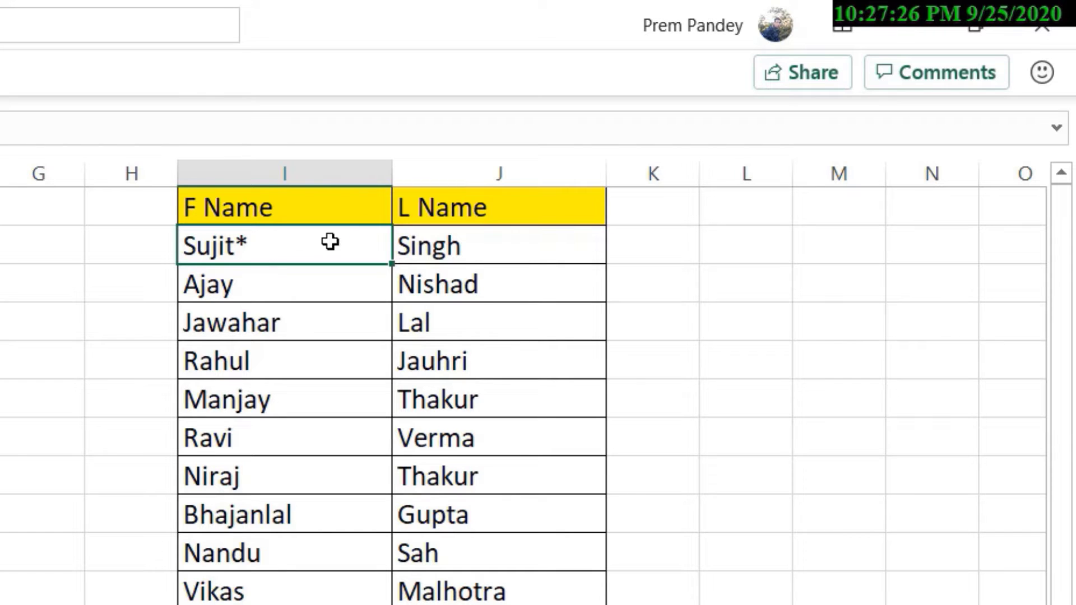
click(429, 245)
Move the asterisk in cell I2 to the front of the first name and select the surnames in J2:J11
click(259, 245)
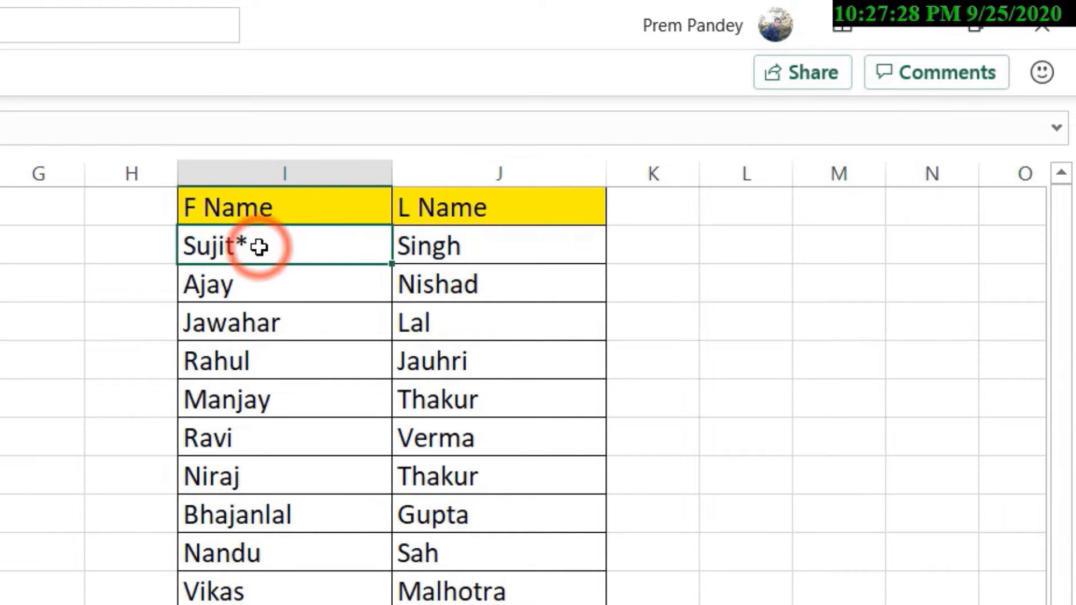
key(F2)
key(BackSpace)
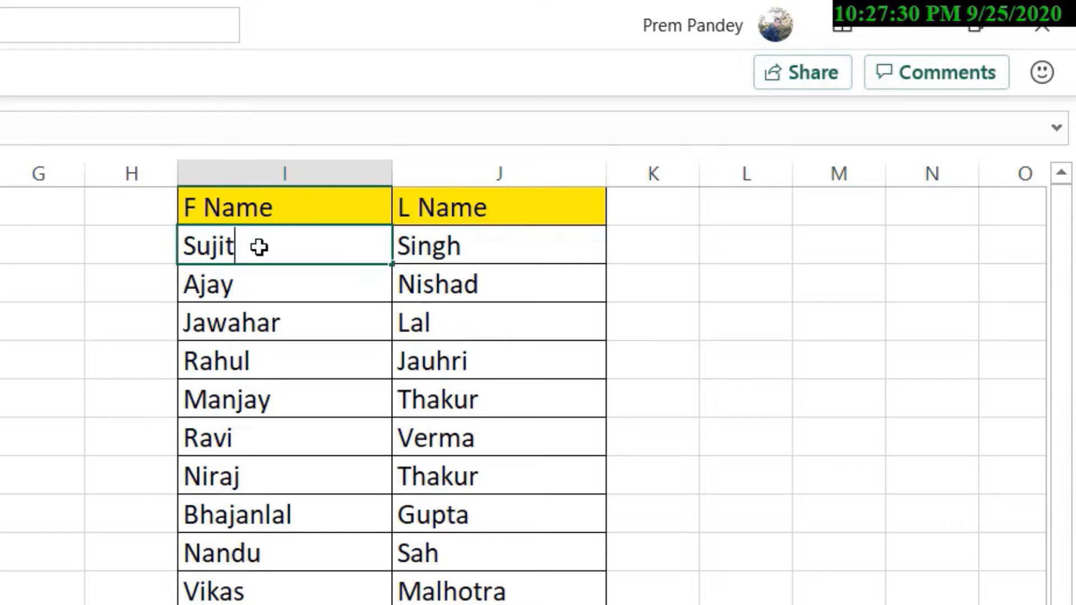
key(Home)
text(*)
key(Return)
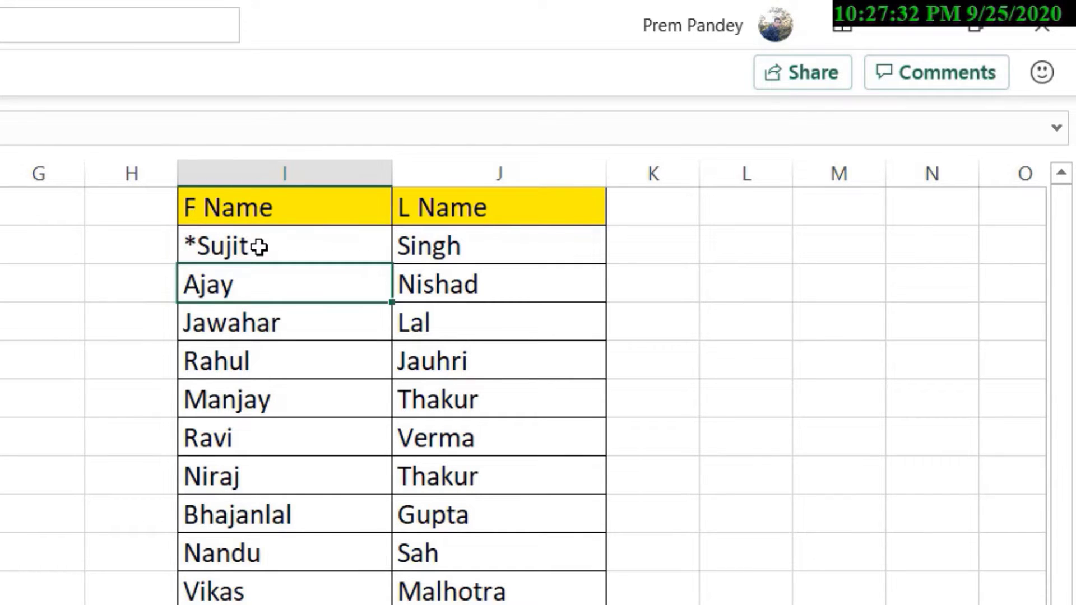
click(258, 246)
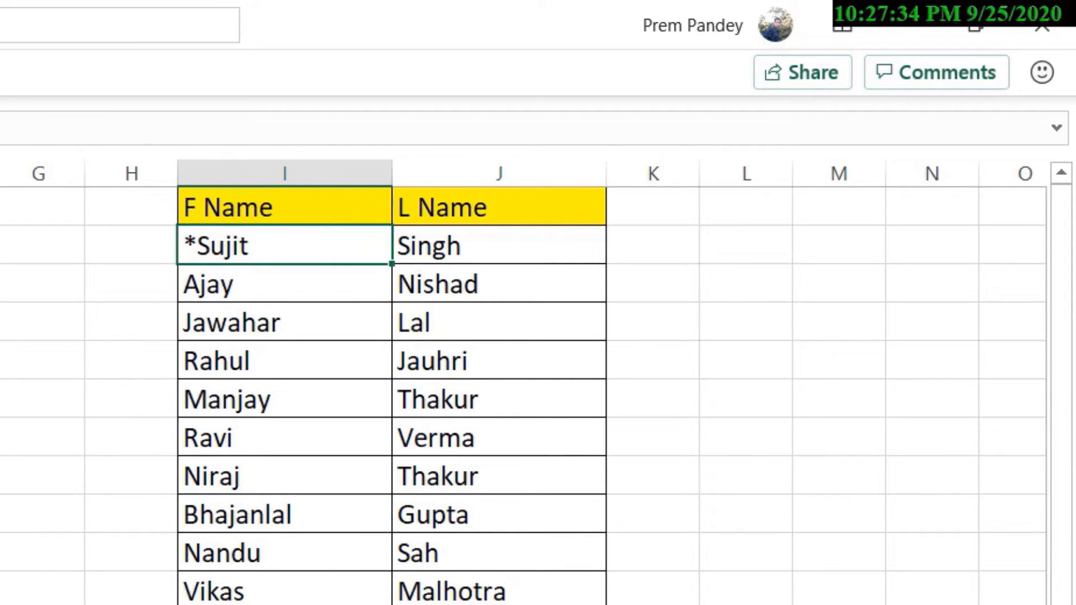
click(193, 259)
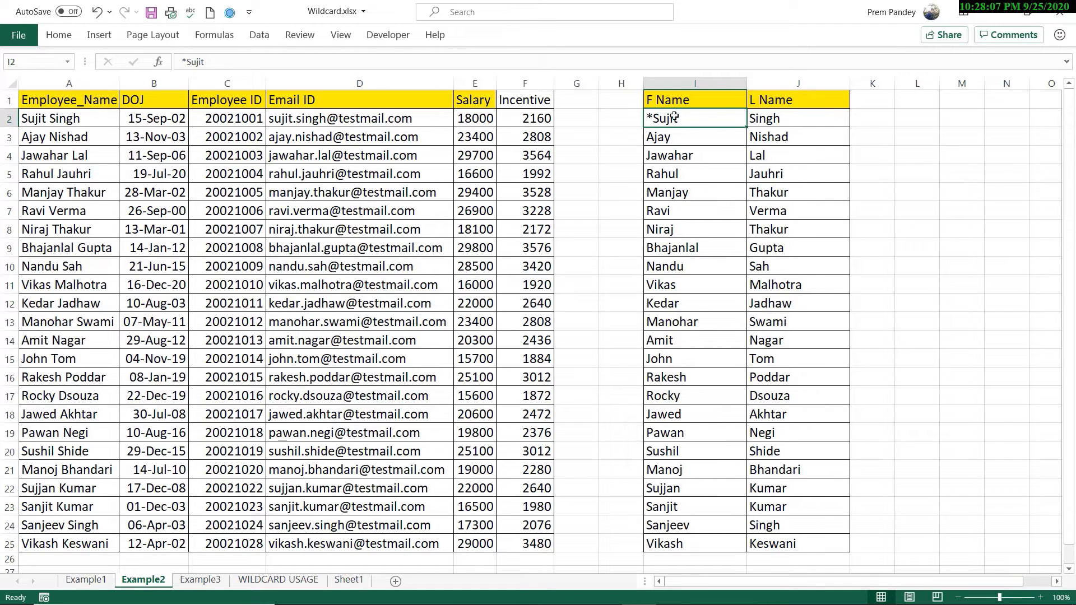
drag(771, 114, 773, 287)
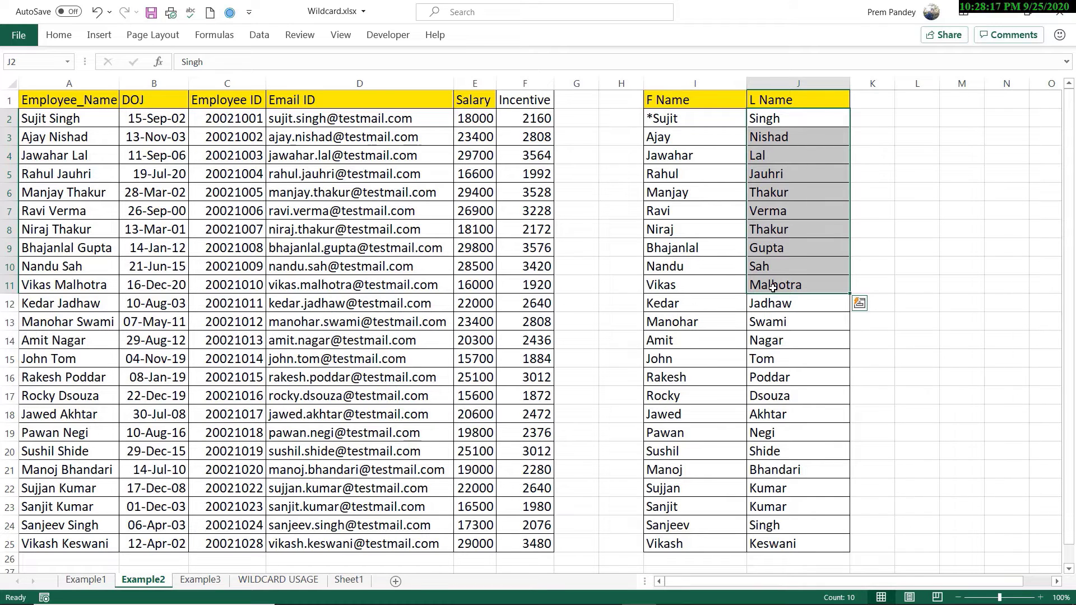
Open a blank spreadsheet in LibreOffice Calc and dismiss its Tip of the Day
click(773, 288)
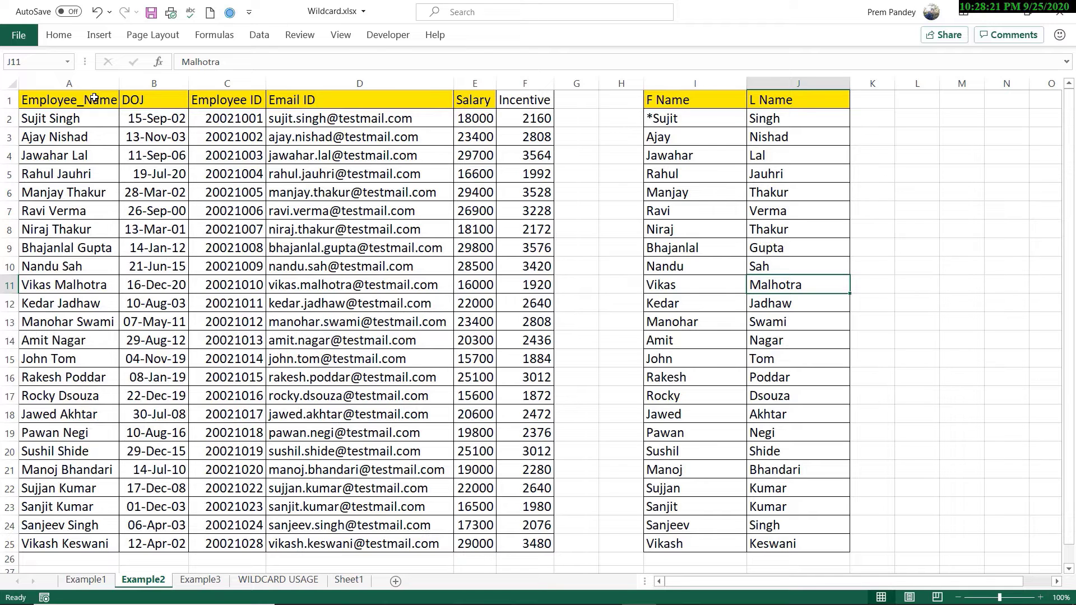
key(super)
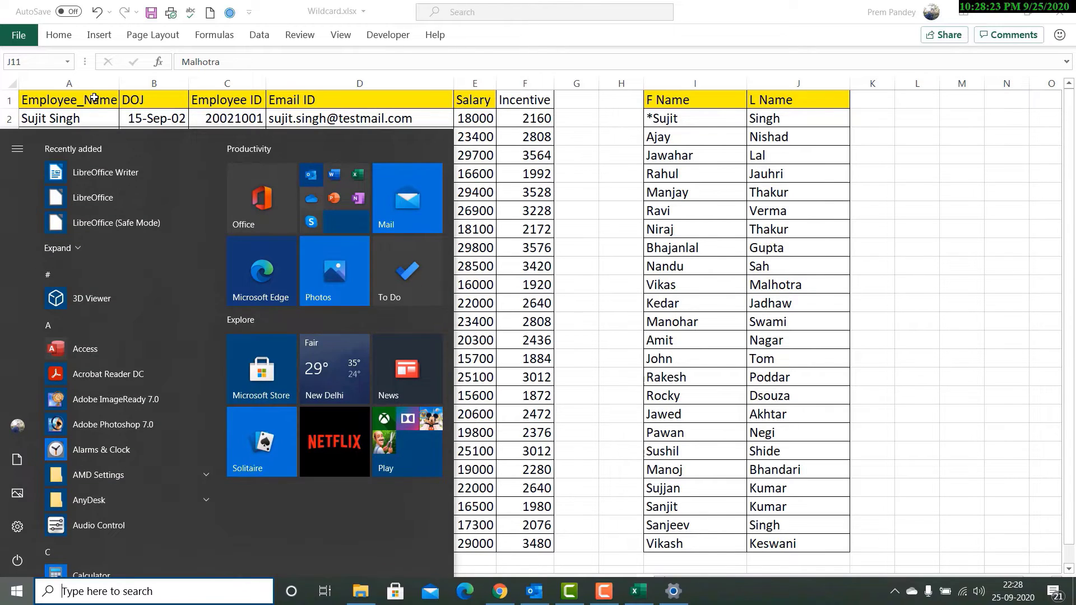
text(cal)
click(138, 213)
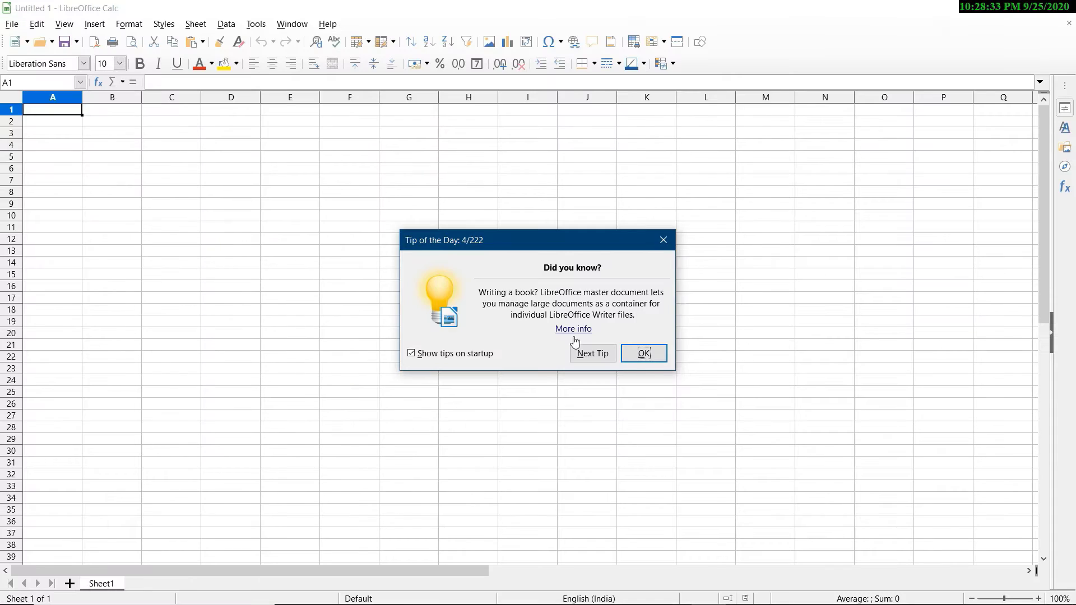
click(643, 353)
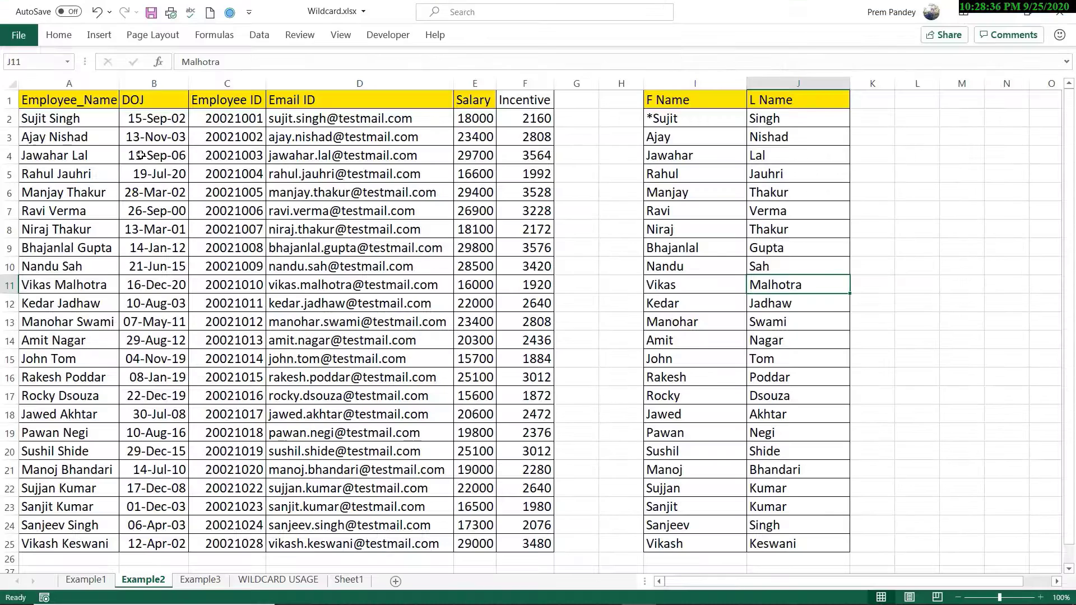
Copy the Employee_Name column A1:A25 from the Excel sheet into columns A and B of the Calc sheet and fit both column widths
drag(73, 99, 67, 543)
key(ctrl+c)
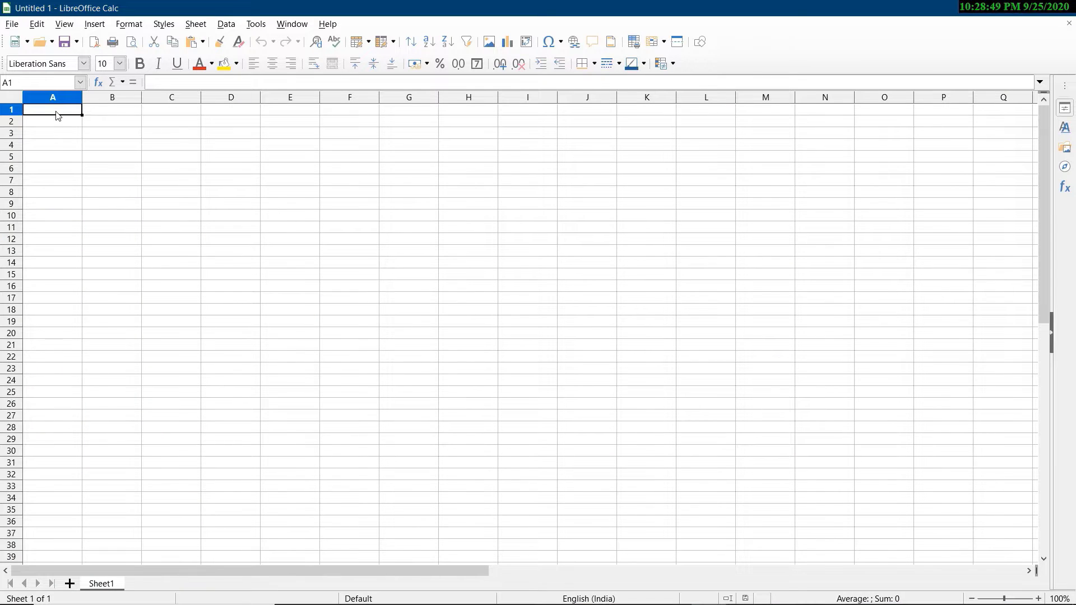
click(57, 116)
key(ctrl+v)
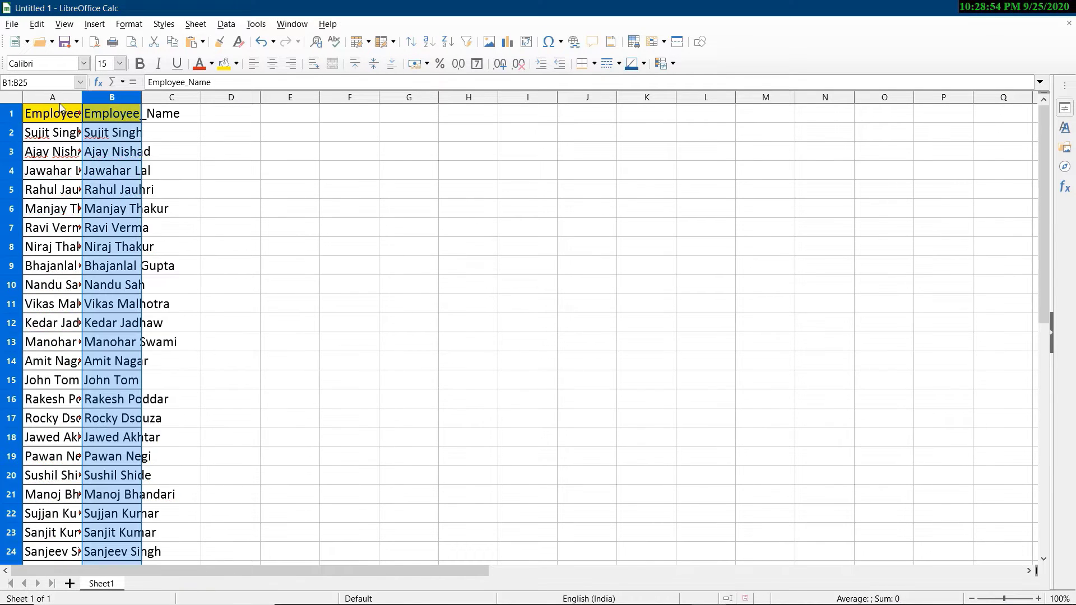
drag(57, 98, 133, 91)
double_click(141, 98)
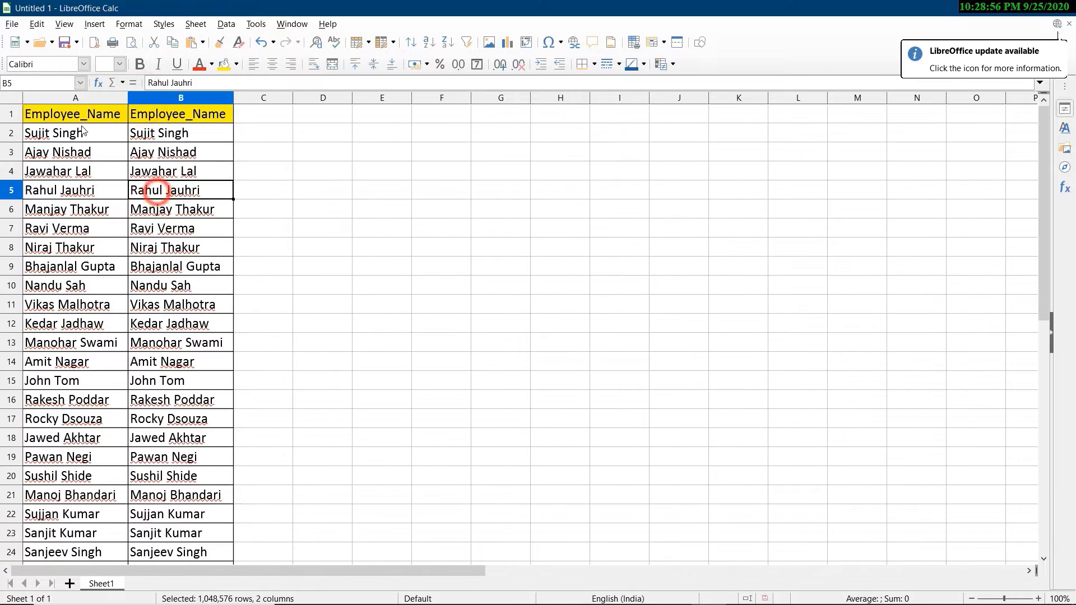
Rename the headers in A1 and B1 as "F Name" and "L Nmae"
click(79, 117)
text(F Name)
key(Tab)
text(L Nm)
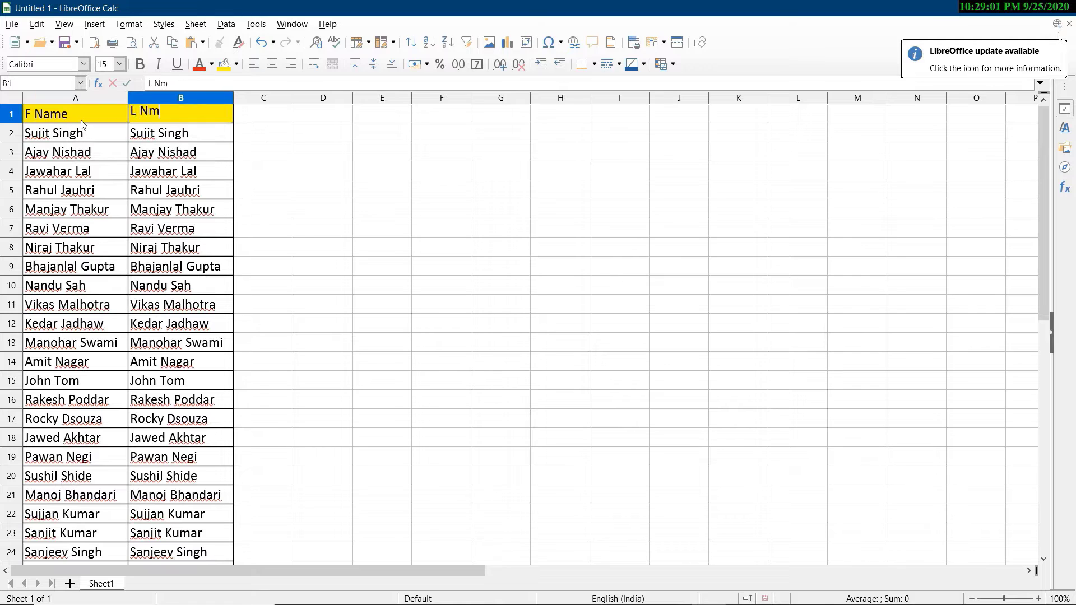
text(ae)
key(Return)
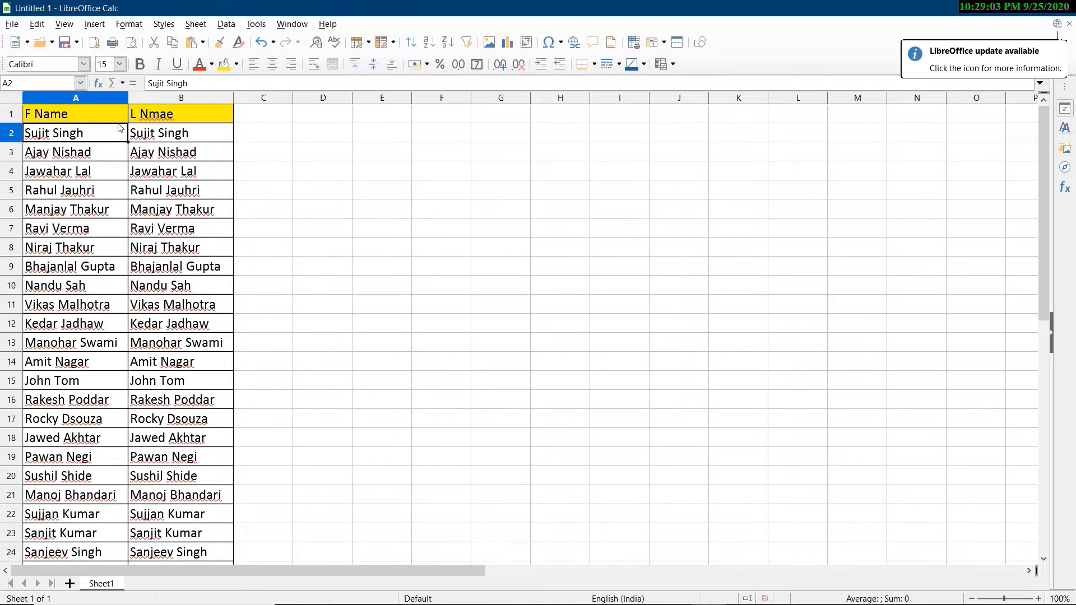
Strip the surnames from A2:A25 by replacing every space followed by * with nothing
key(ctrl+shift+Down)
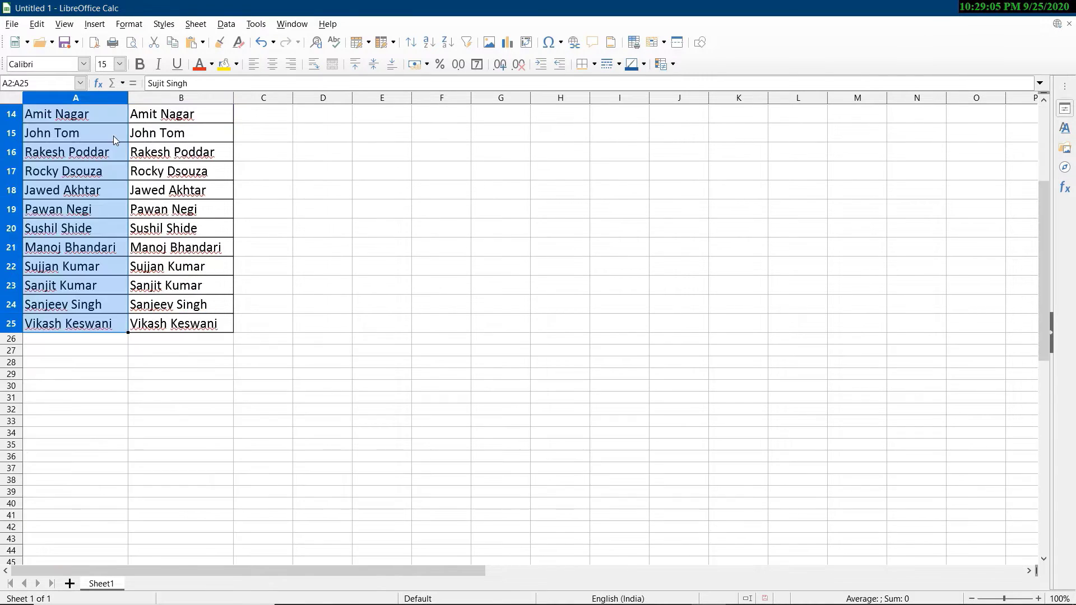
scroll(114, 135, up, 4)
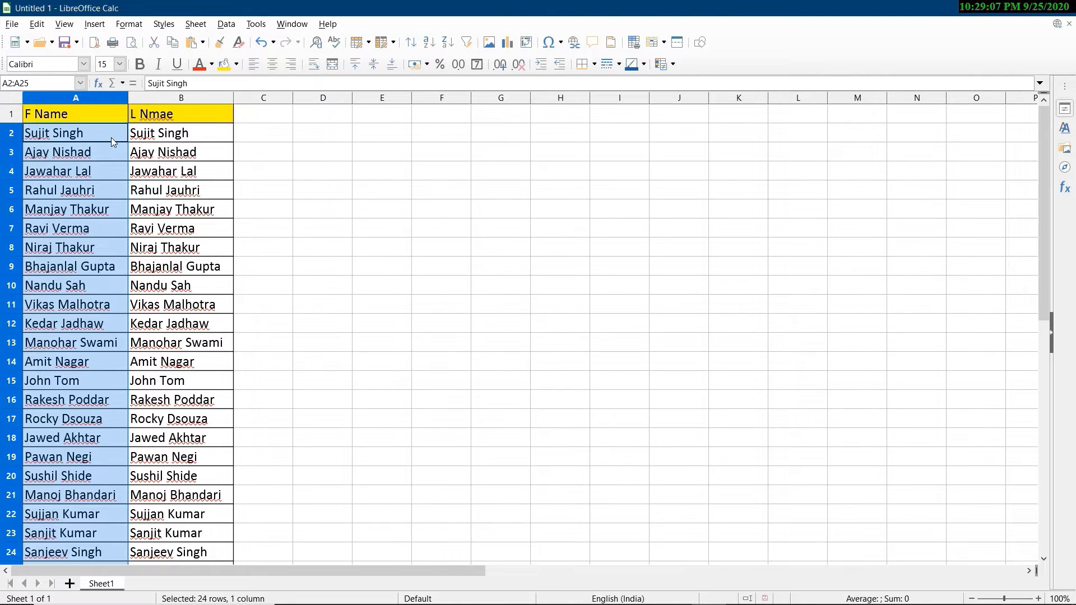
key(ctrl+h)
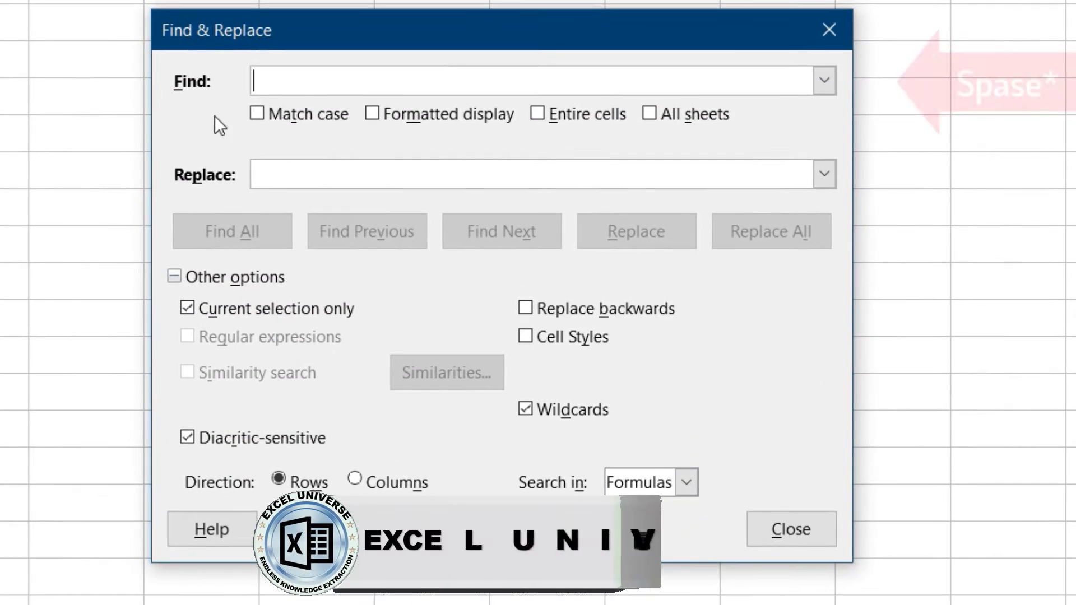
text(*)
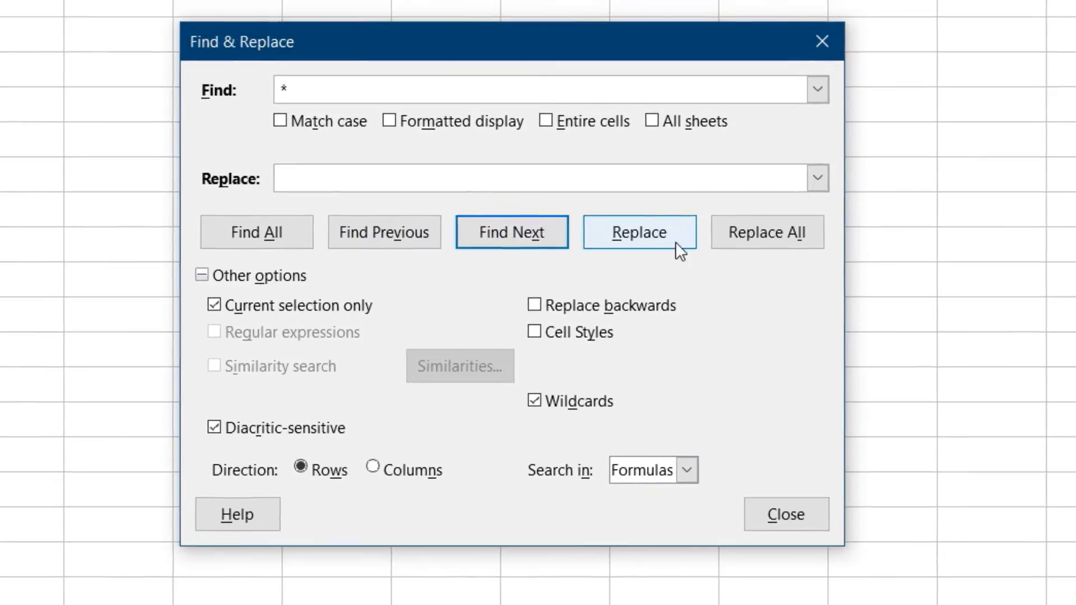
click(771, 232)
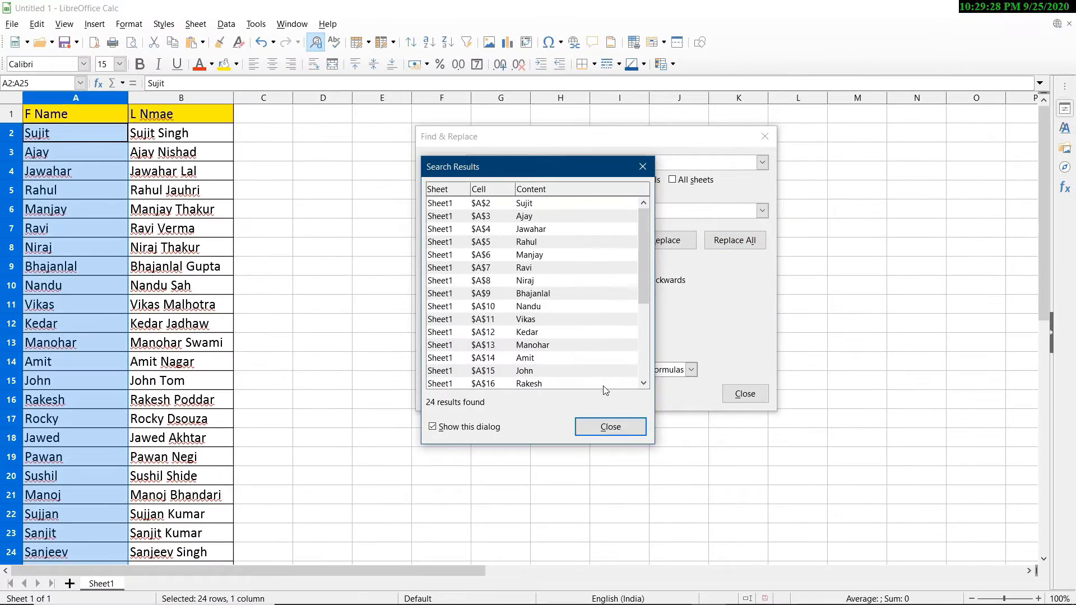
click(607, 428)
click(745, 393)
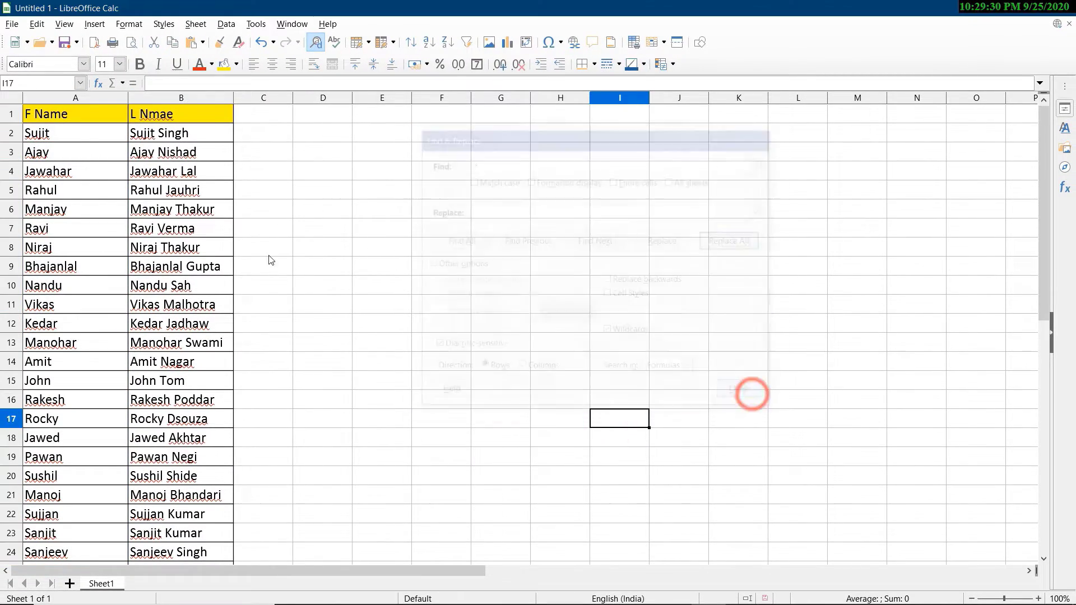
Strip the first names from B2:B25 by replacing every * followed by a space with nothing, and look over the remaining surnames
click(177, 137)
key(ctrl+shift+Down)
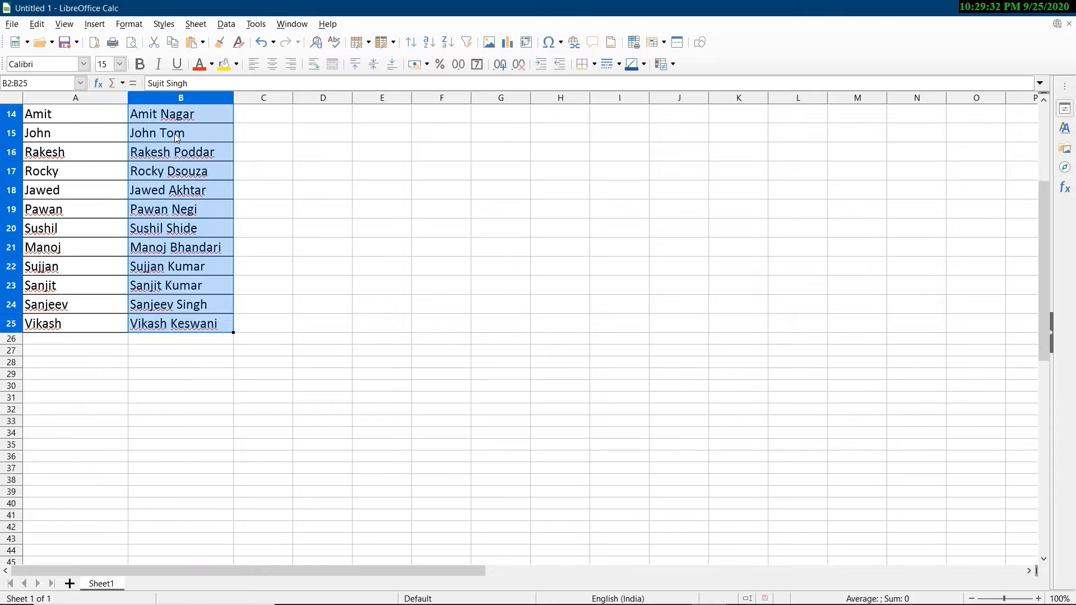
key(ctrl+h)
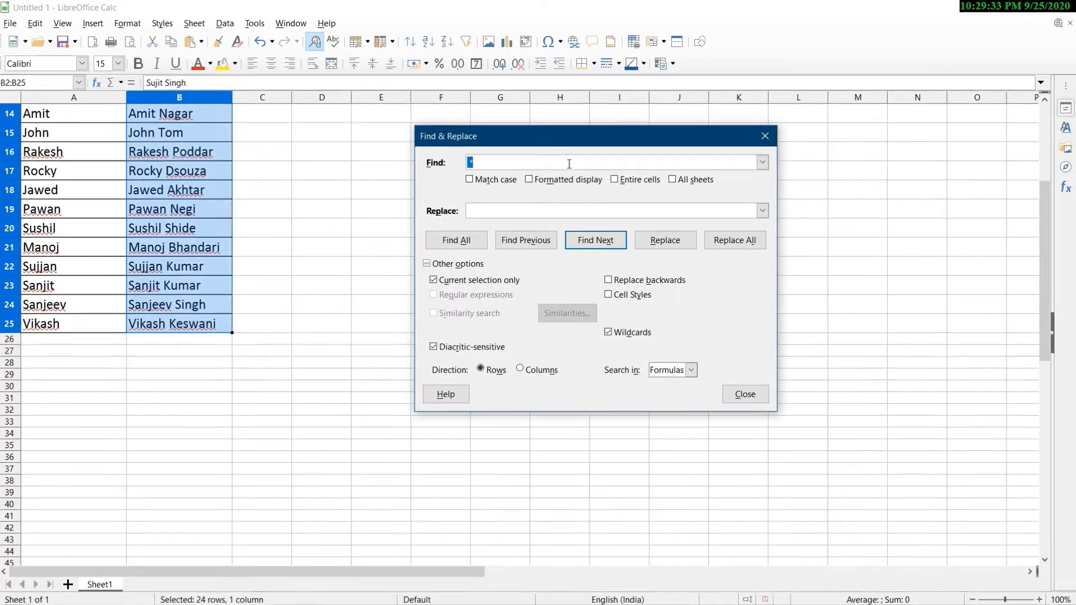
click(520, 161)
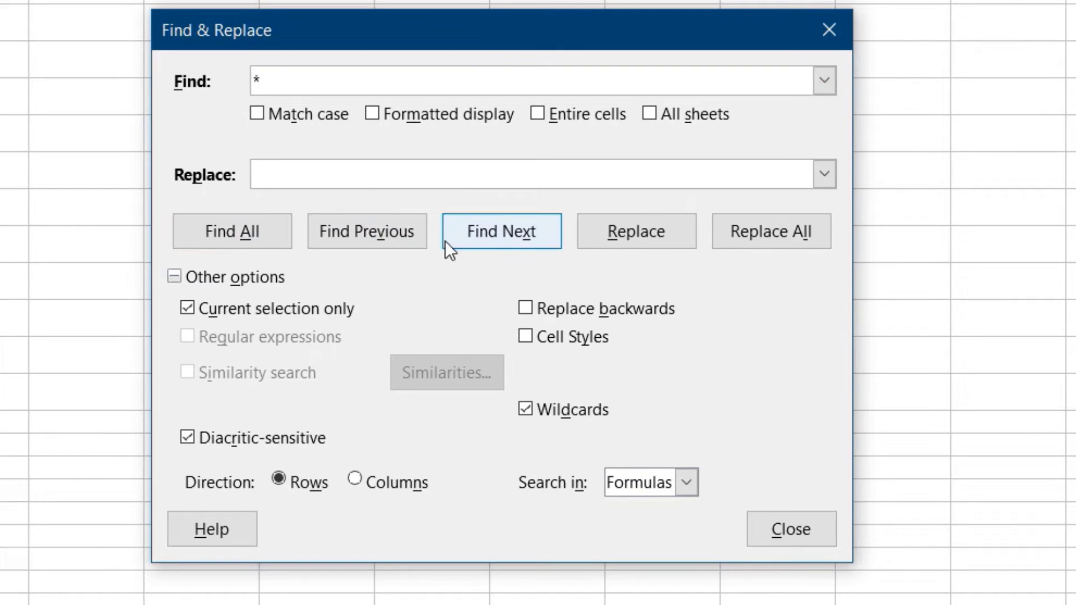
click(773, 222)
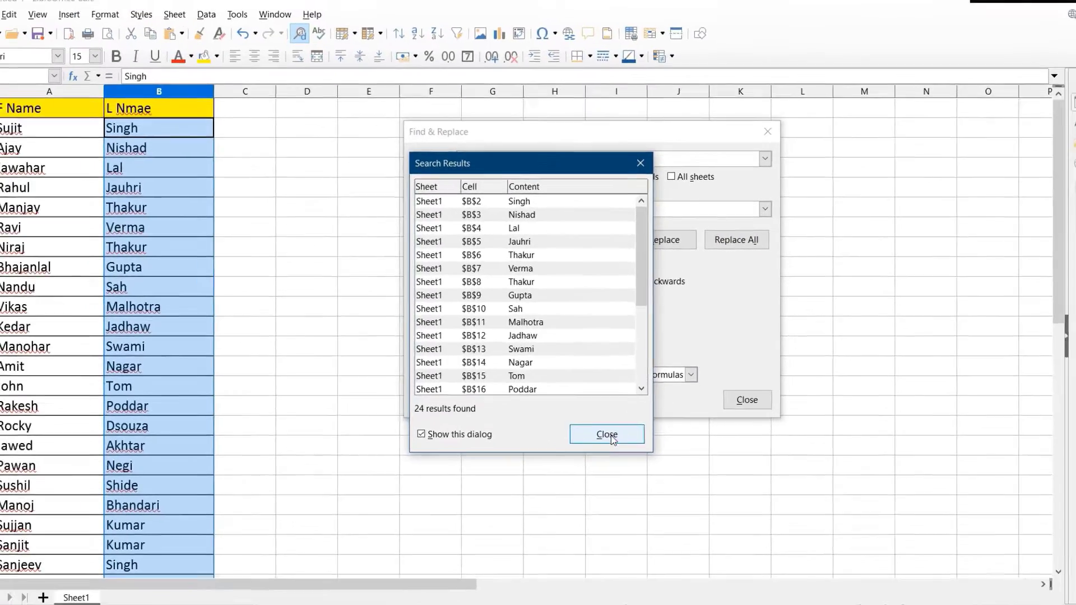
click(608, 430)
click(744, 393)
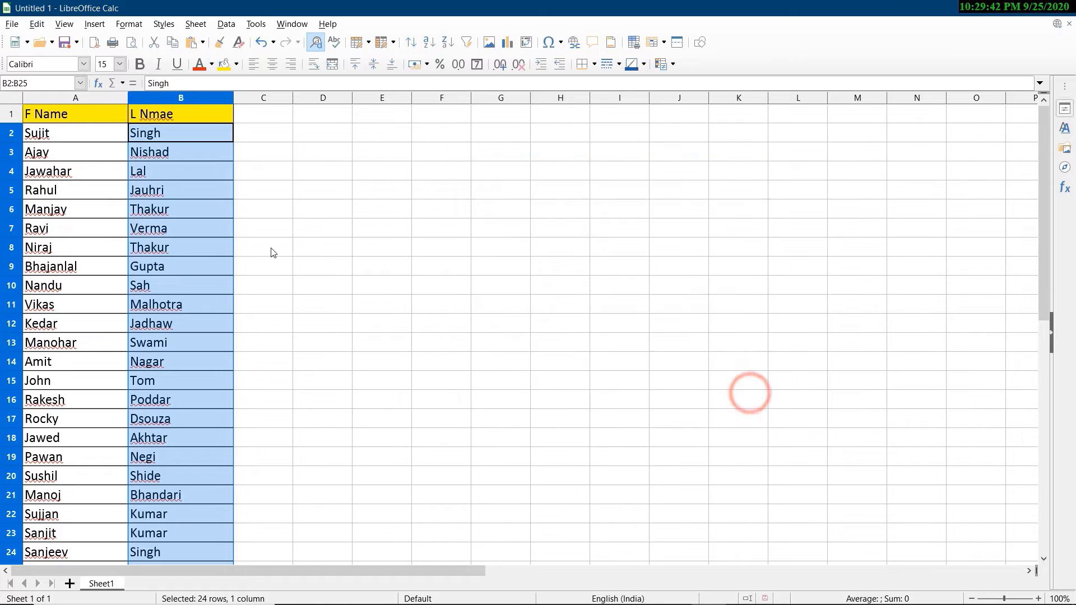
click(187, 139)
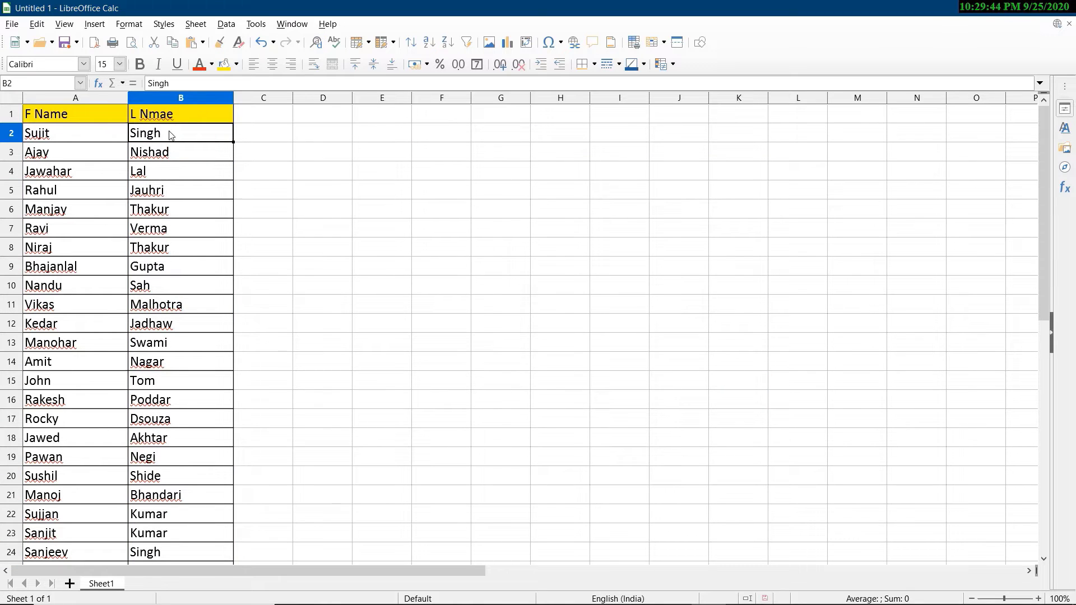
drag(171, 134, 181, 437)
click(185, 274)
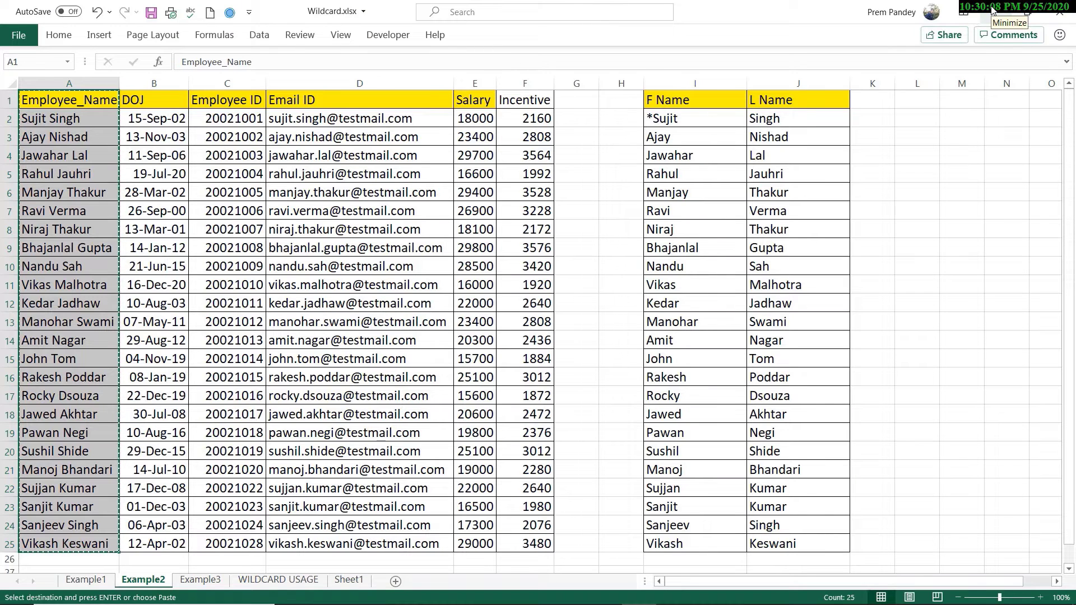
Switch back to the Wildcard.xlsx workbook in Excel and remove the leading asterisk from the first name in cell I2
key(Escape)
click(701, 120)
key(F2)
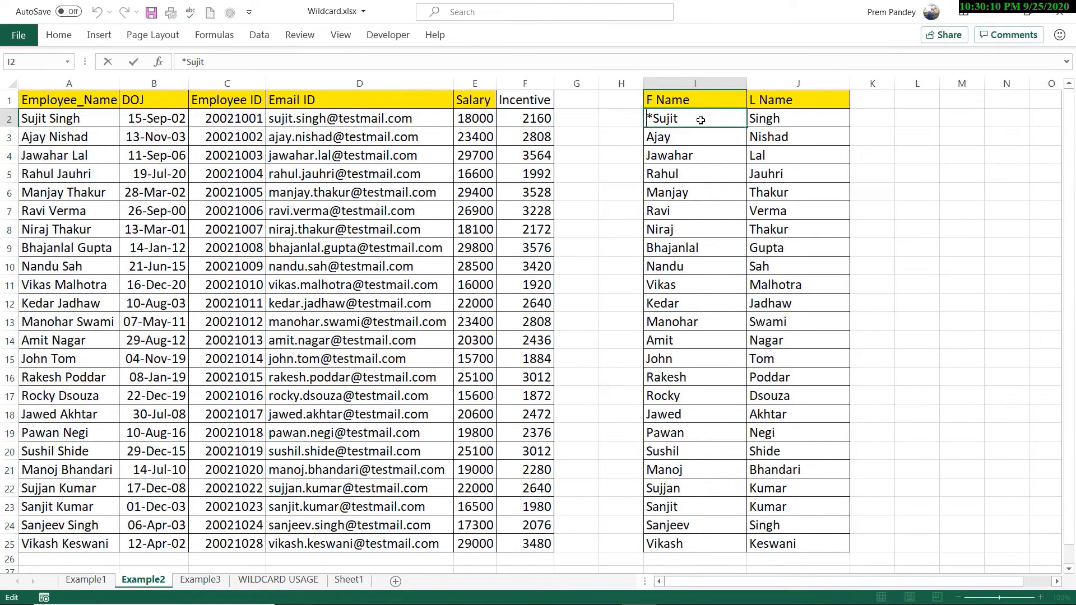
key(Home)
key(Delete)
key(Return)
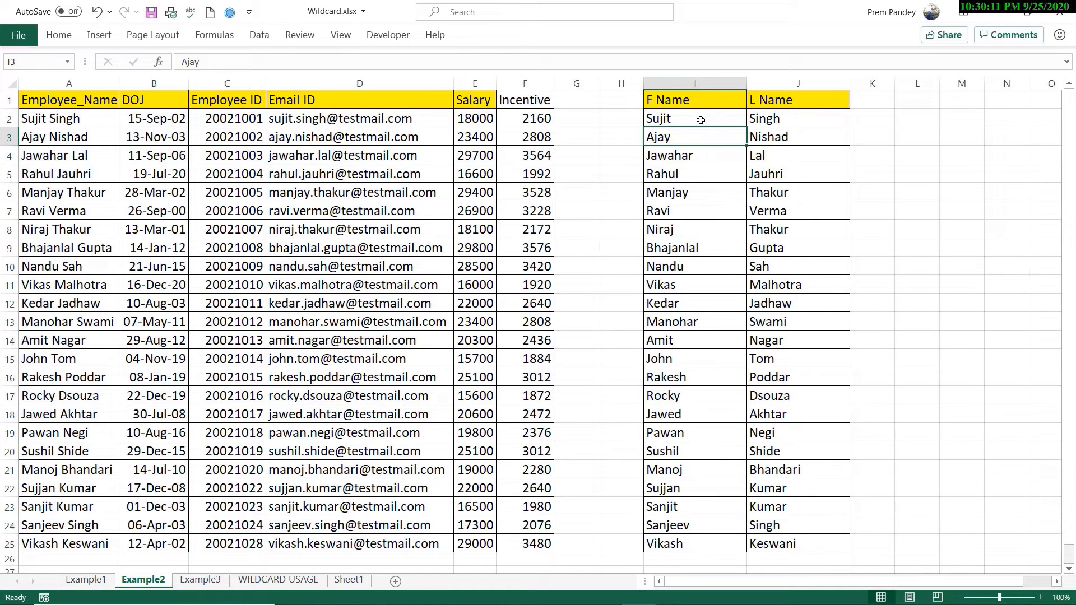
Delete the L Name column from the Example2 sheet
click(775, 84)
key(ctrl+minus)
click(613, 163)
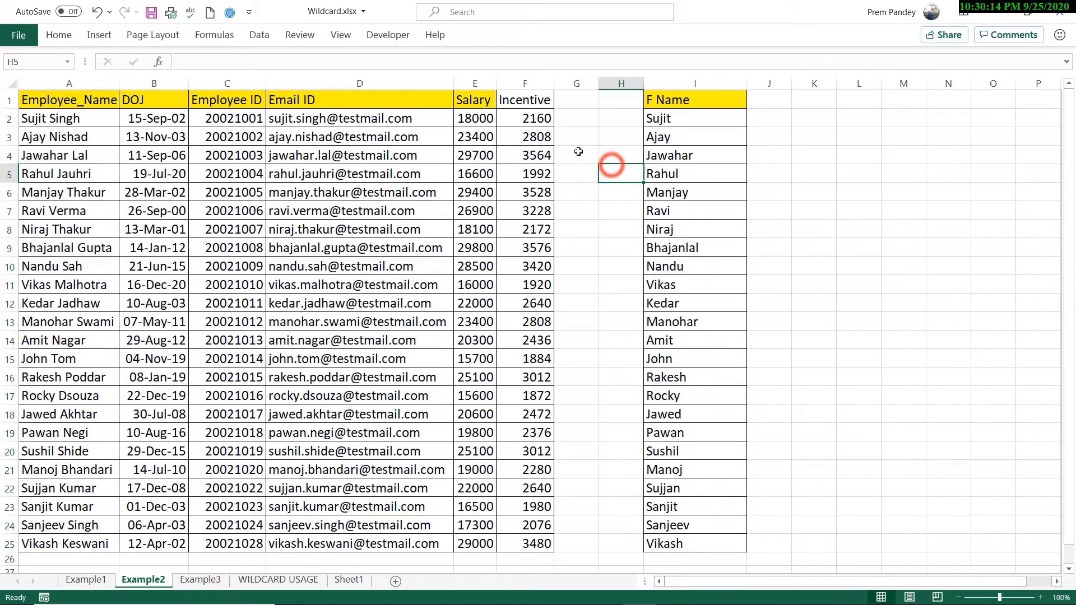
Copy the Employee ID header into J1 and the Salary header into K1, and fit column J to its header
click(227, 100)
key(ctrl+c)
click(812, 104)
click(762, 99)
key(ctrl+v)
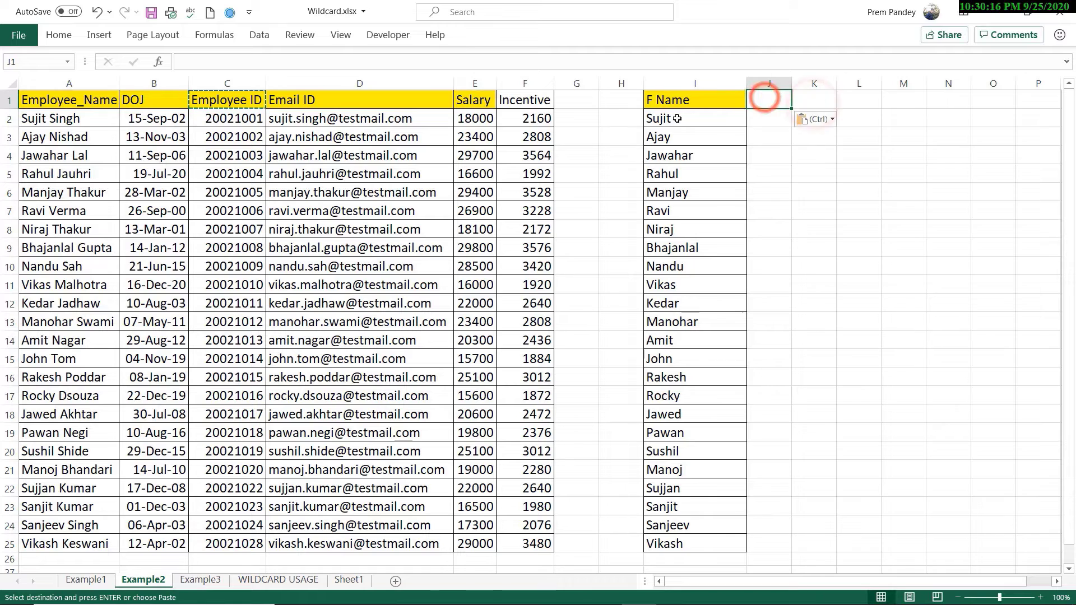
click(473, 100)
key(ctrl+c)
click(819, 101)
key(ctrl+v)
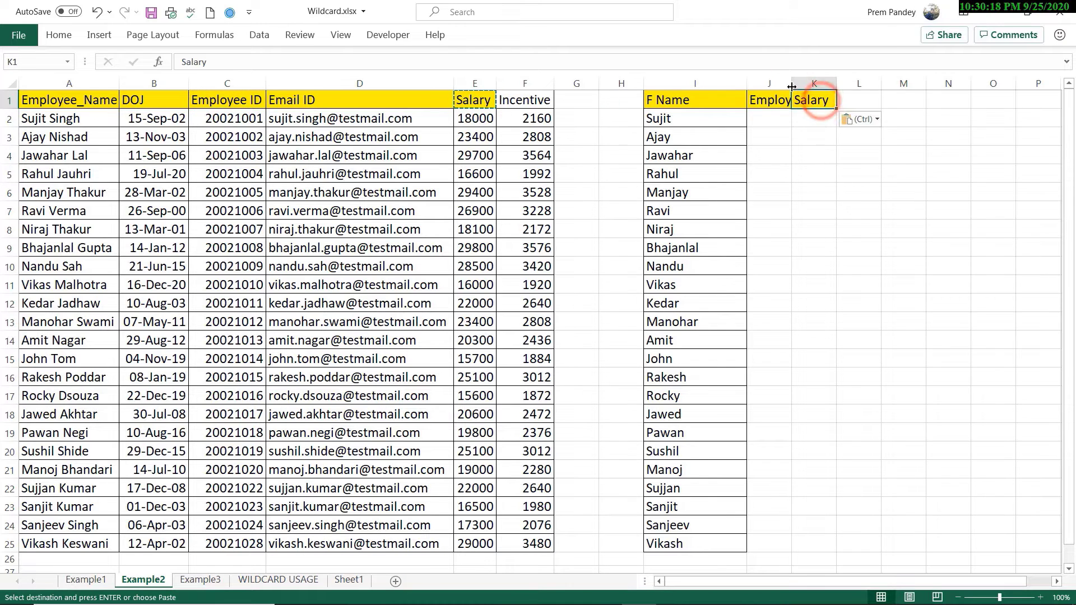
double_click(791, 83)
Start a VLOOKUP function in cell J2 with $I2 as the lookup value
click(777, 119)
text(=vlo)
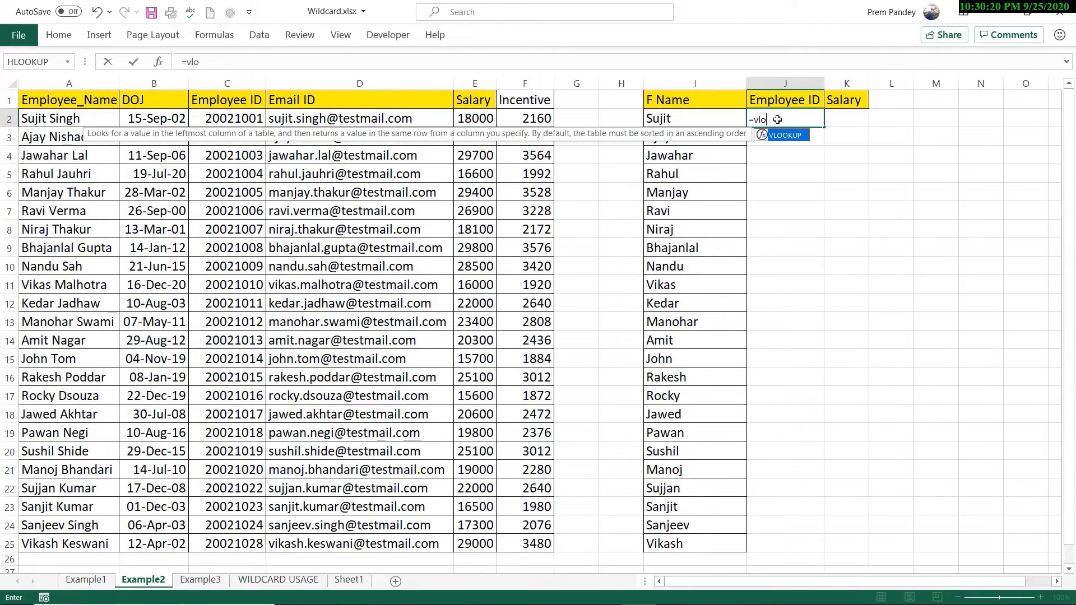
key(Tab)
key(ctrl+a)
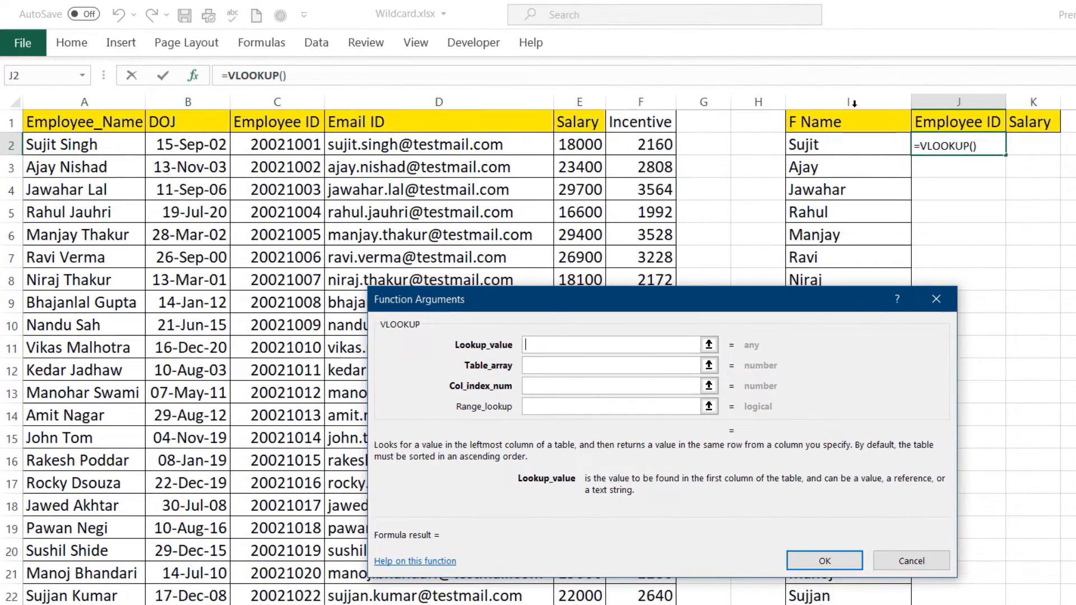
click(849, 146)
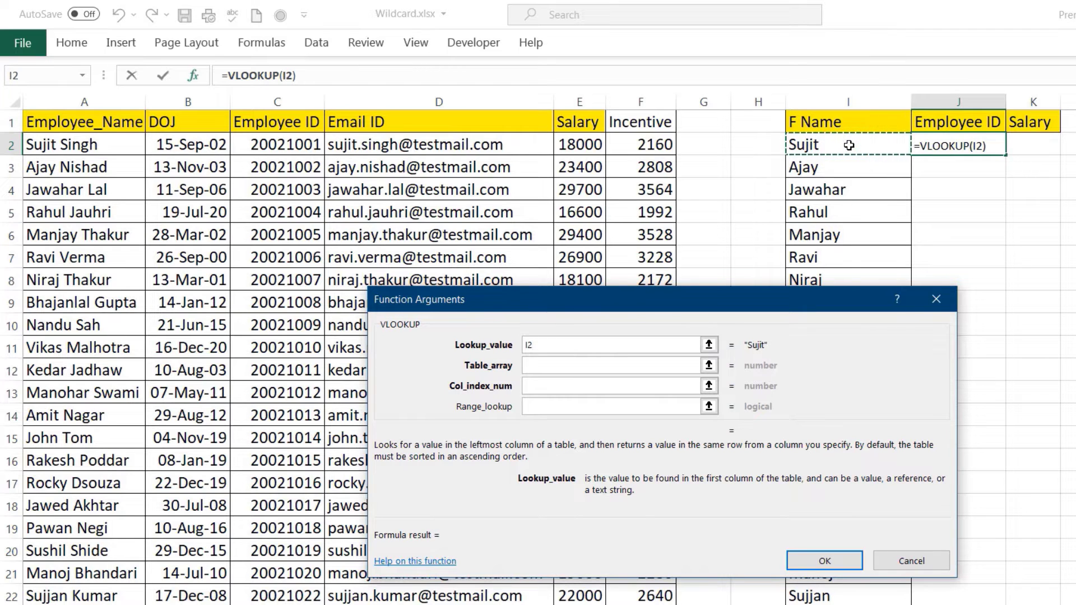
key(F4)
key(F4)
key(F4)
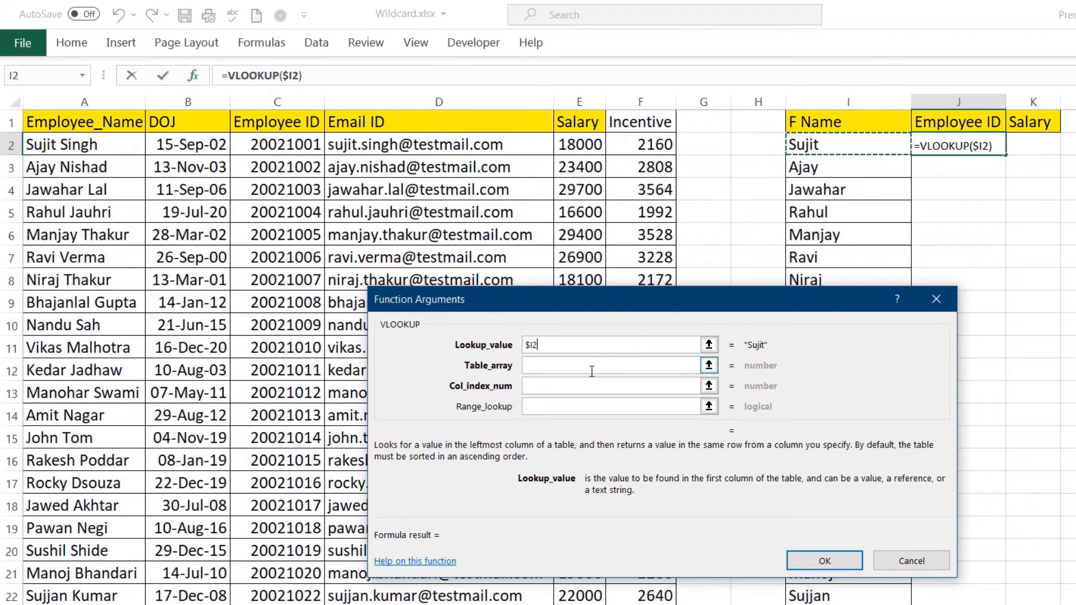
Complete the VLOOKUP in J2 with table array $A$1:$F$25, column index 3 and range lookup 0
click(587, 365)
click(94, 119)
drag(93, 119, 661, 604)
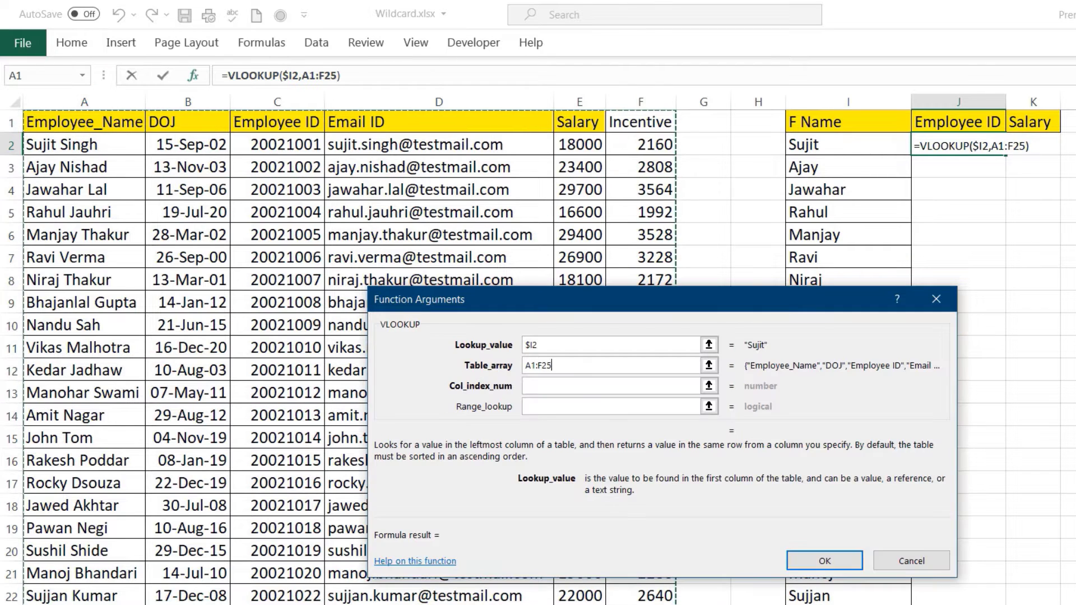
key(F4)
key(Tab)
text(3)
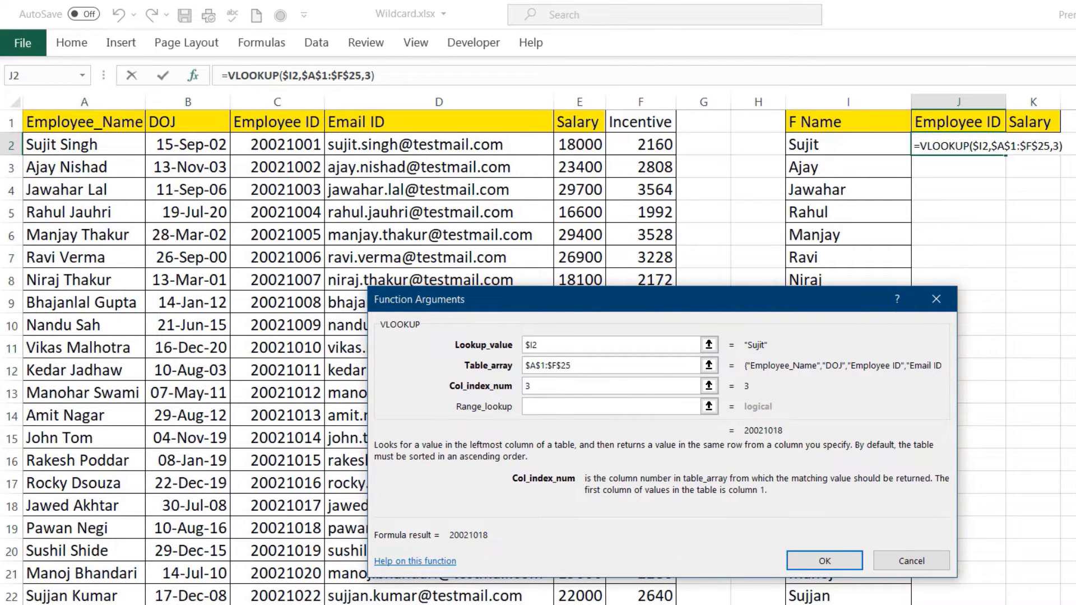
key(Tab)
text(0)
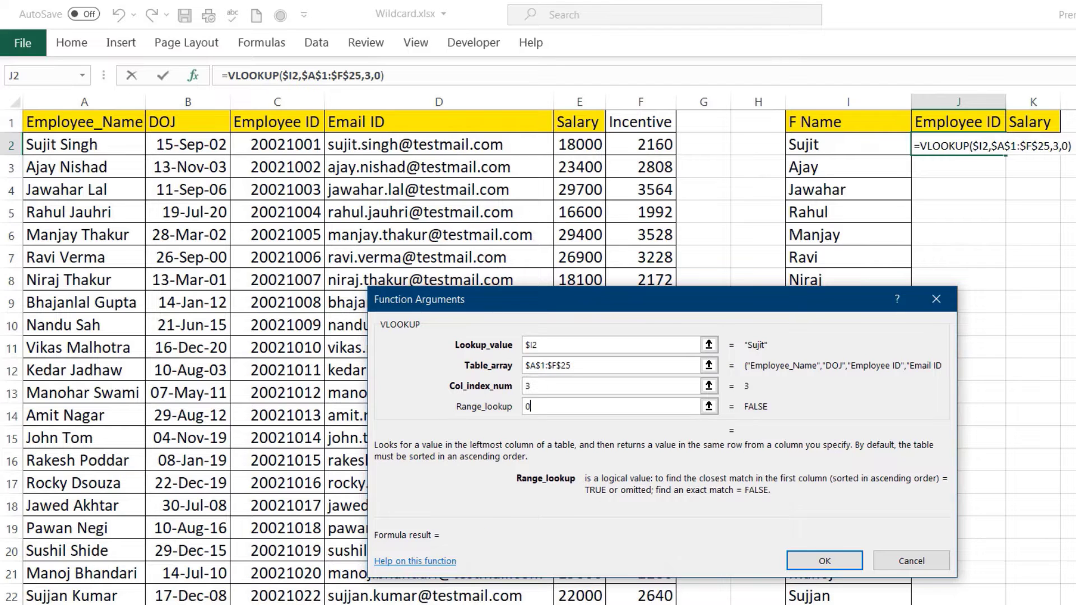
click(824, 561)
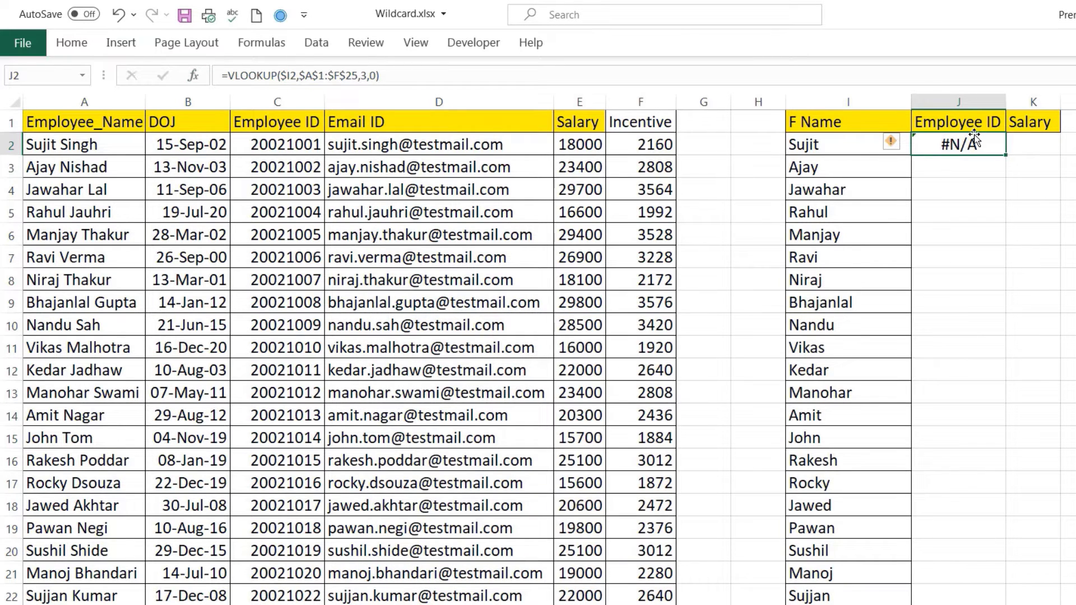
Try appending the * wildcard to the first name in I2 for the lookup, and undo that change
click(859, 147)
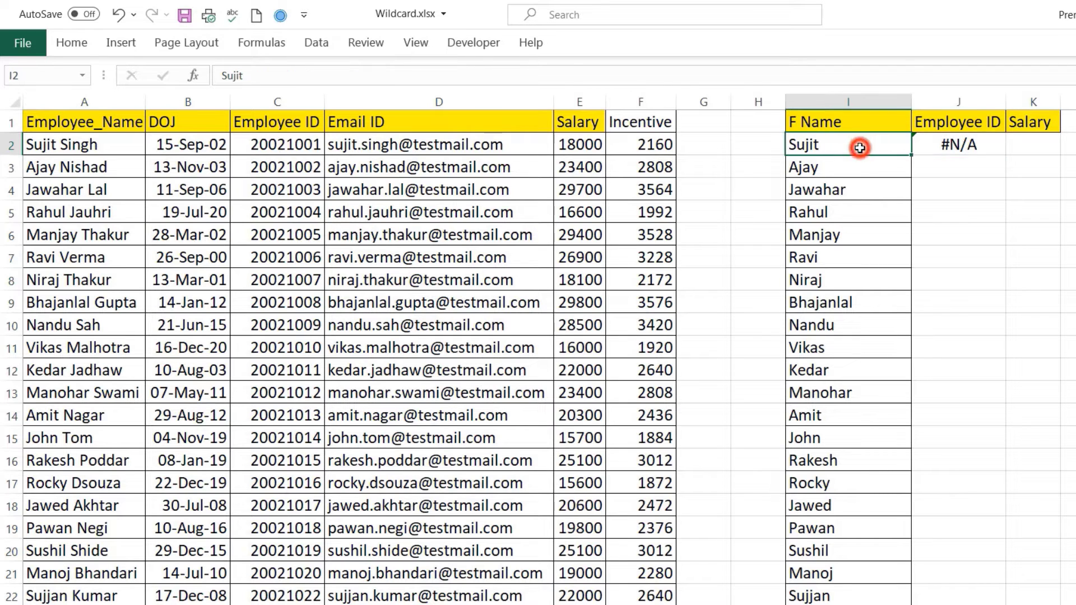
drag(75, 128, 143, 400)
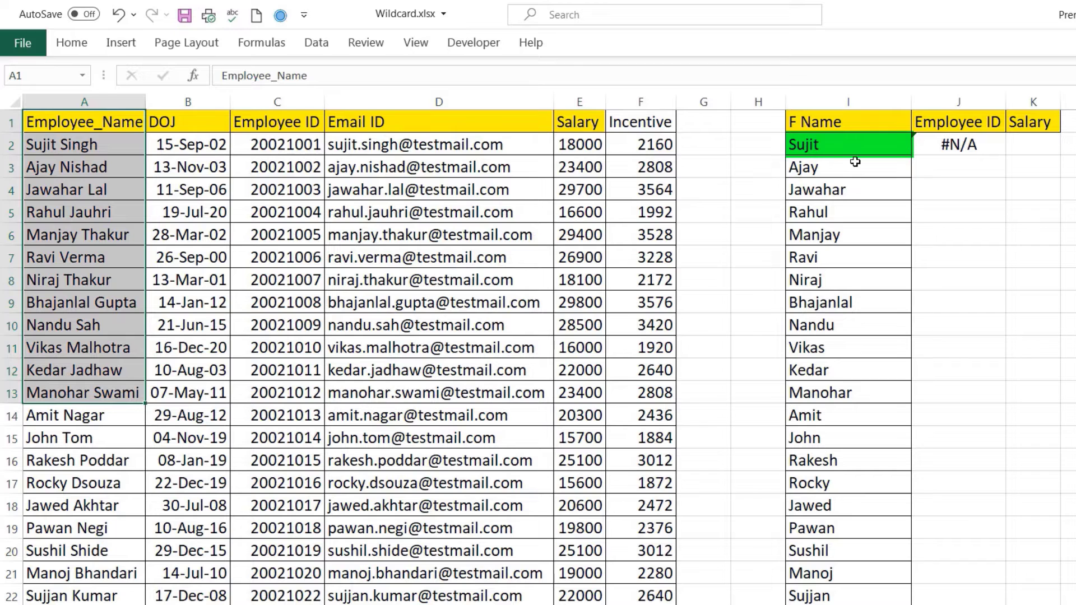
click(118, 144)
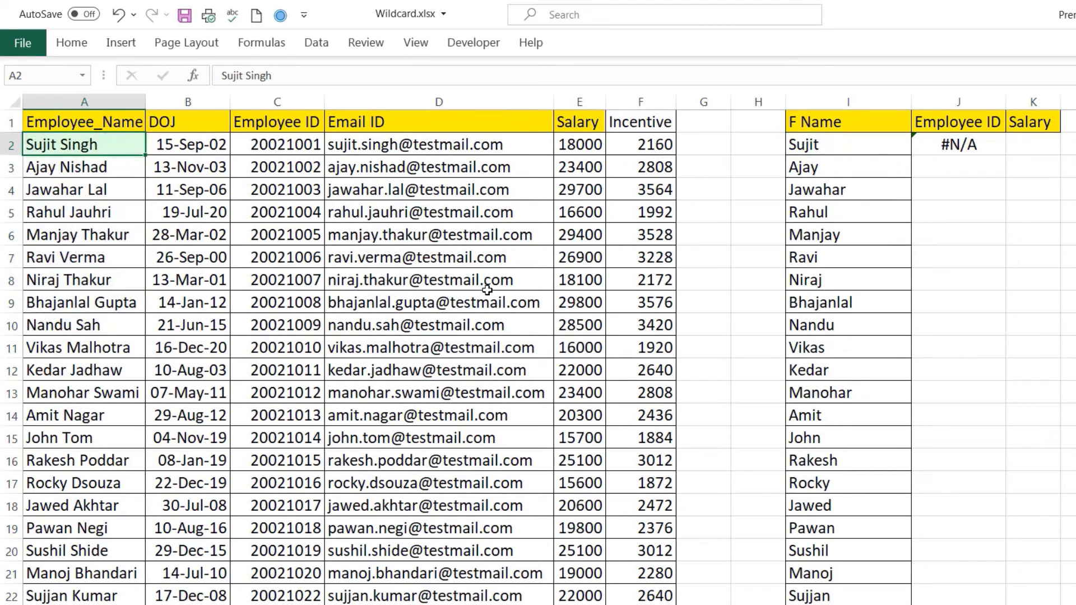
click(874, 149)
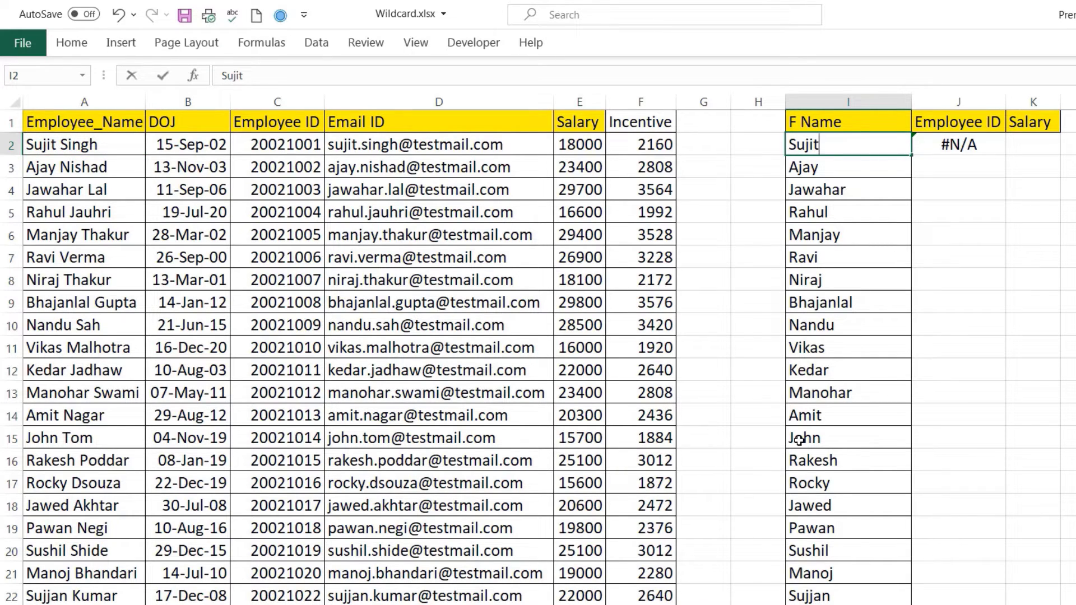
text(*)
key(Return)
click(971, 149)
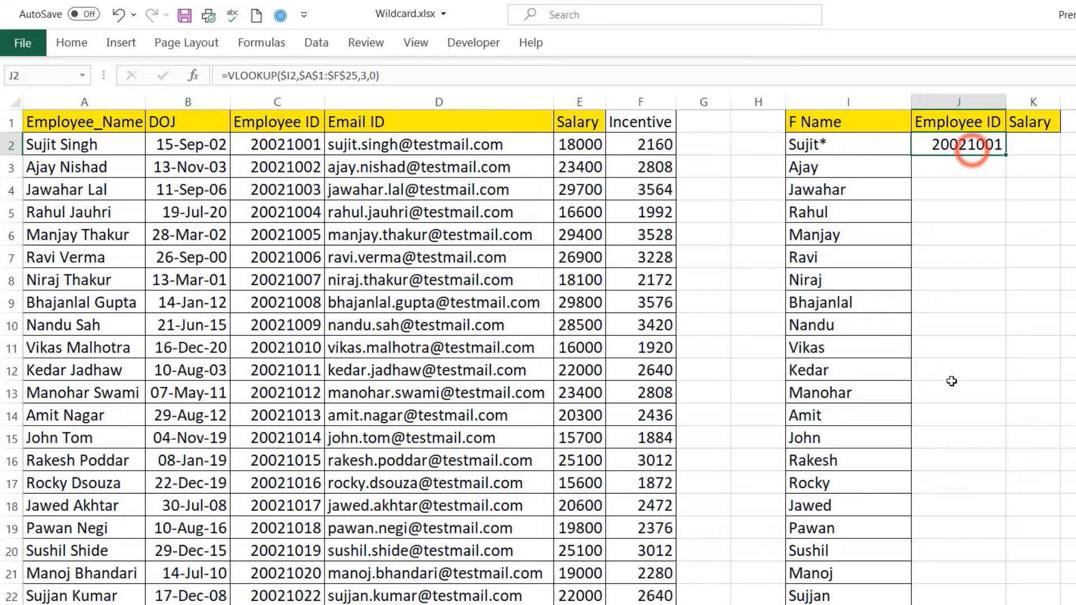
drag(842, 149, 812, 596)
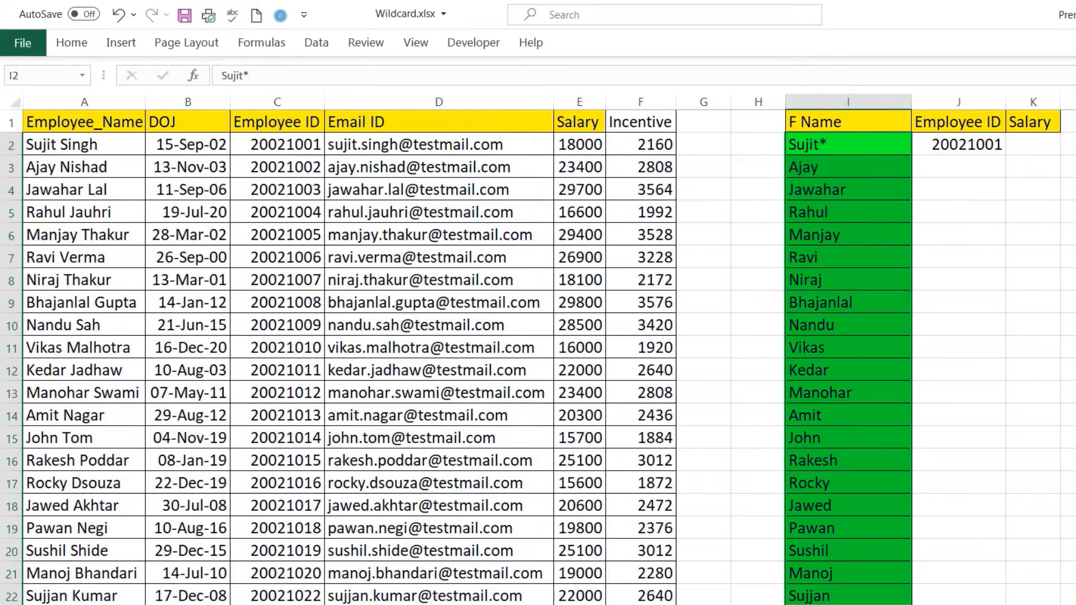
key(ctrl+z)
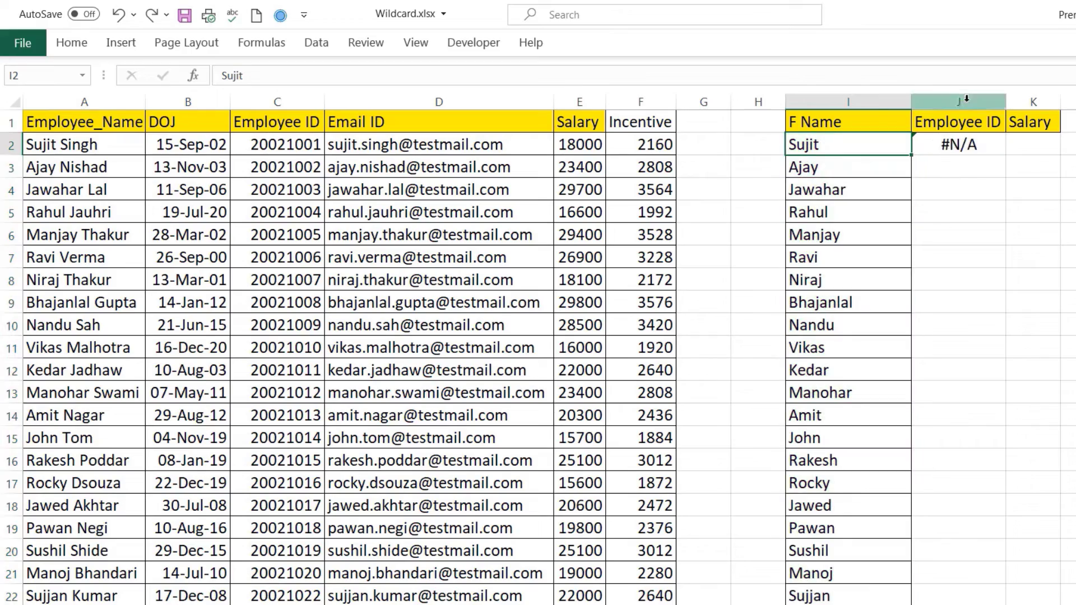
Change the lookup value of the VLOOKUP in J2 to $I2&"*" and fill the formula down to J25
click(958, 145)
click(193, 75)
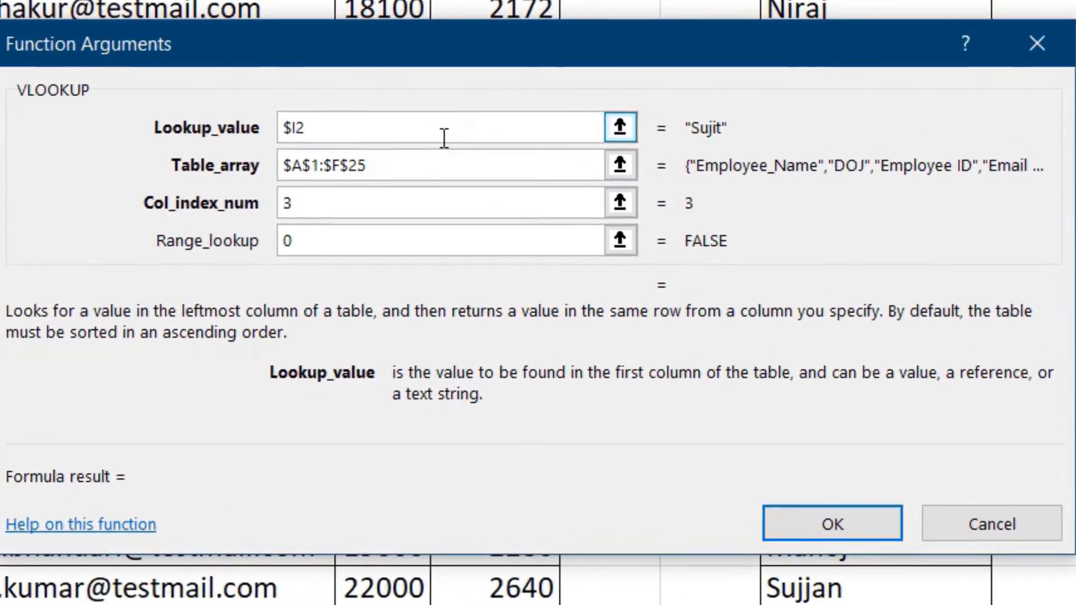
text(&"*)
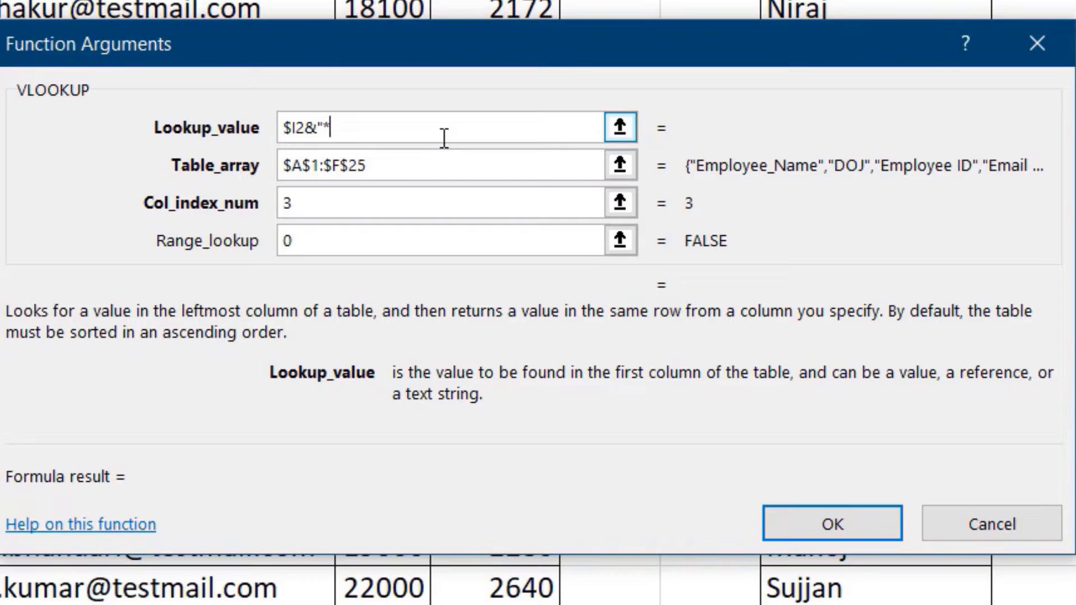
text(")
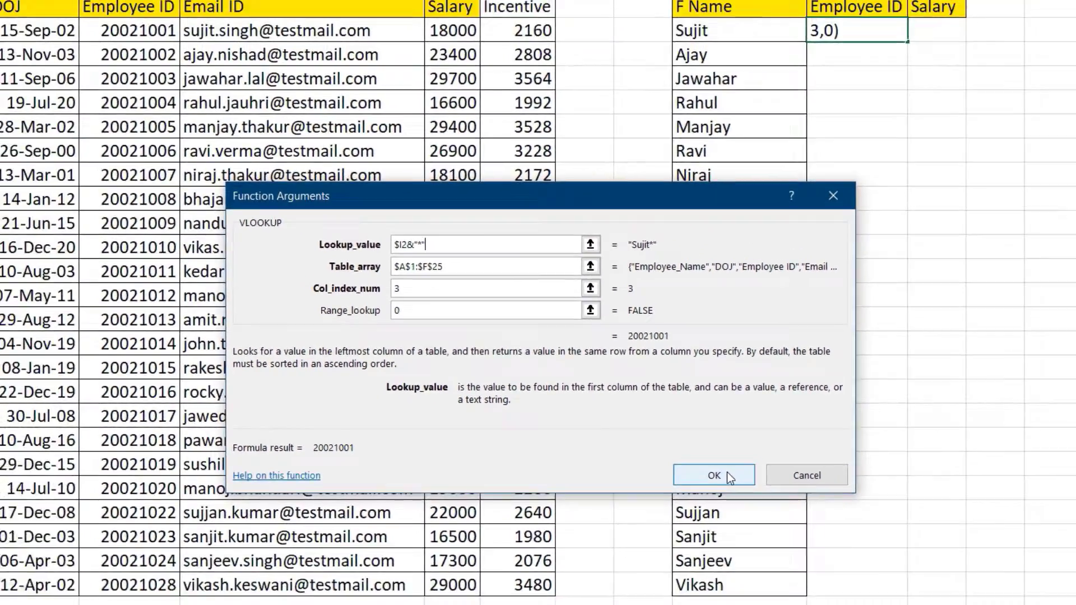
click(832, 523)
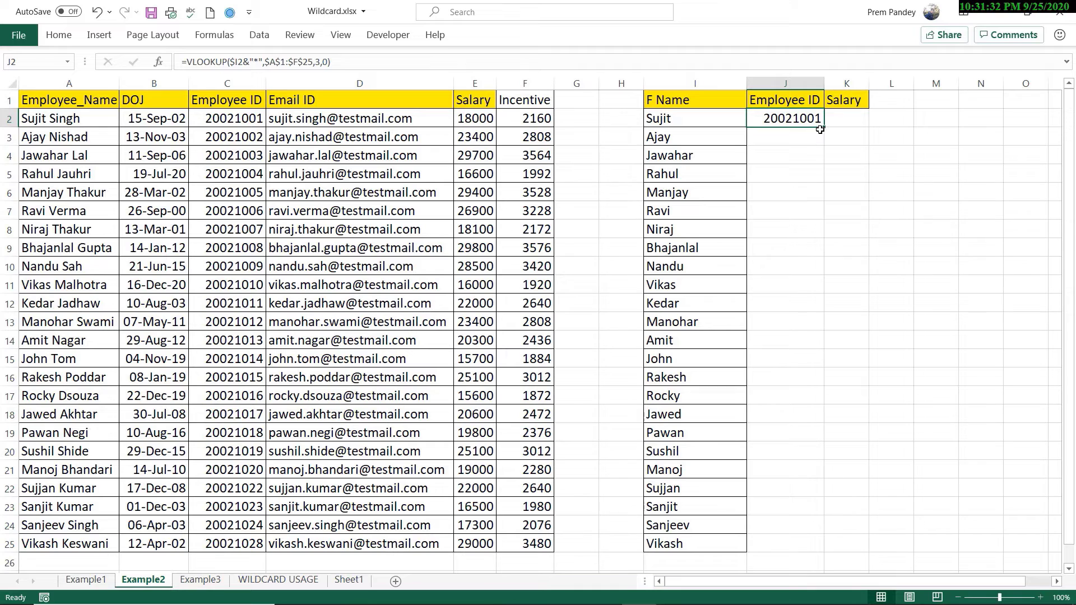
double_click(819, 130)
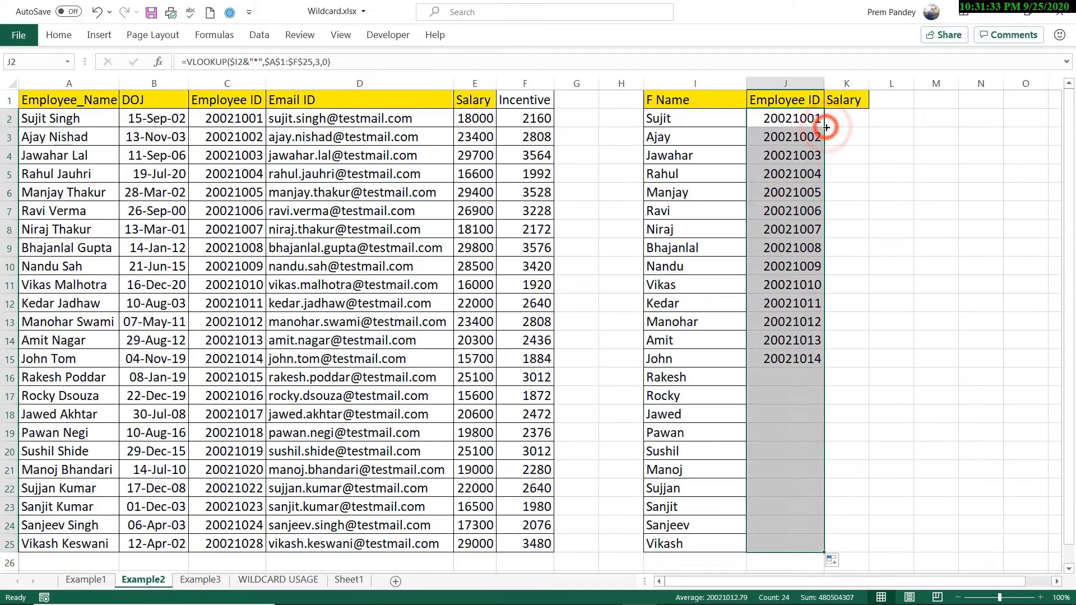
Copy the J2 formula into K2 and set its column index to 5
key(ctrl+c)
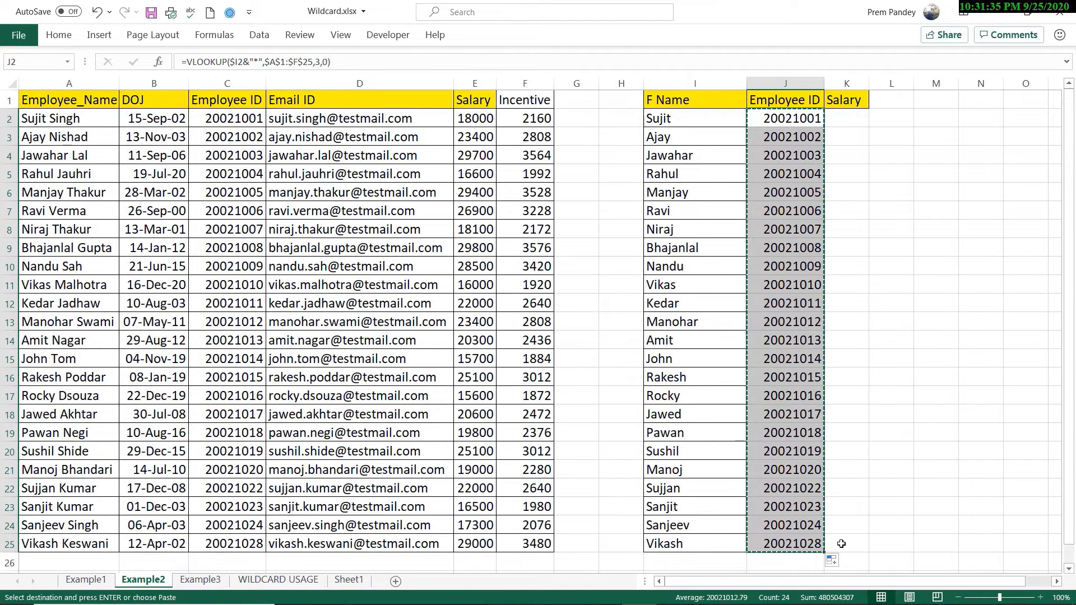
click(795, 118)
key(ctrl+c)
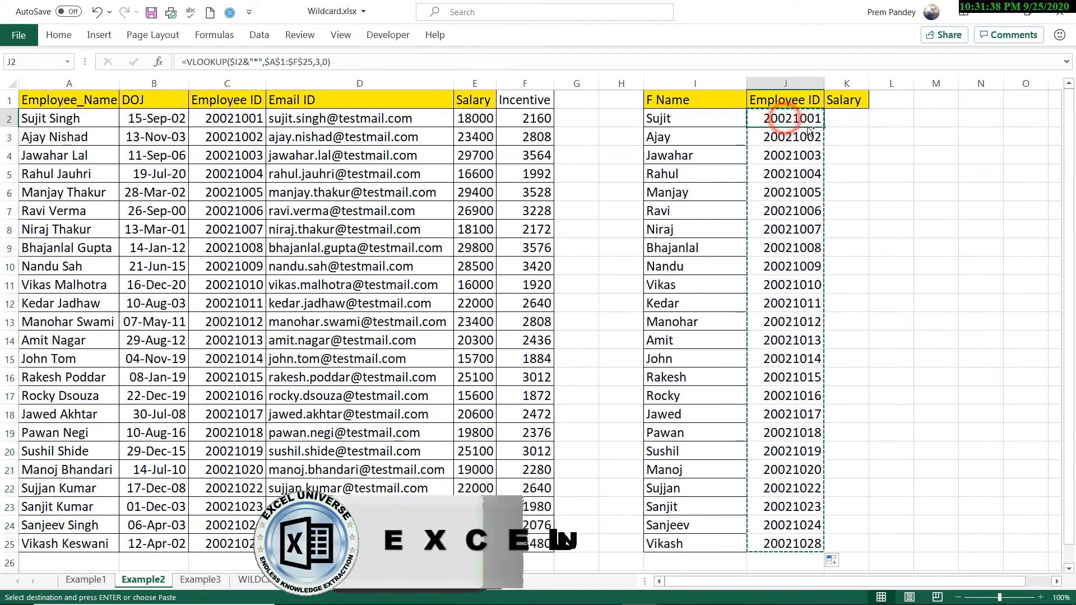
click(844, 119)
key(ctrl+v)
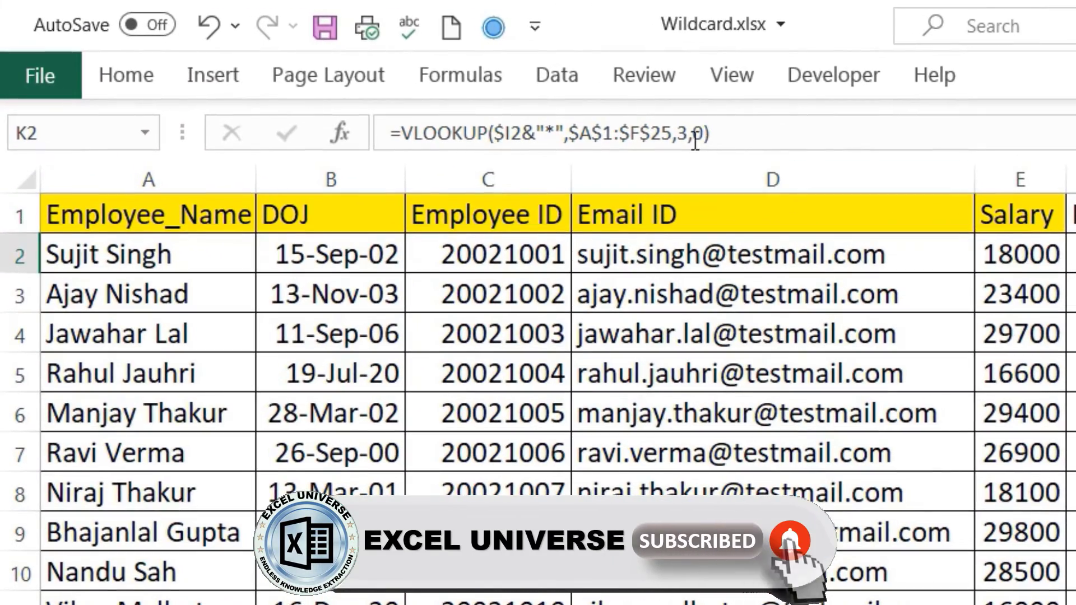
click(657, 126)
key(BackSpace)
text(5)
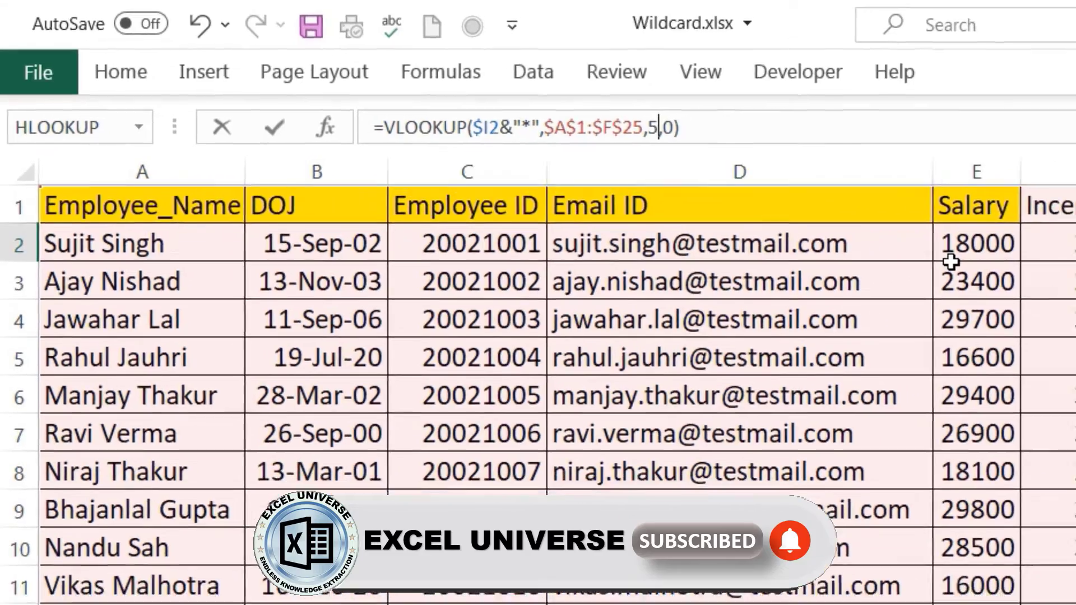
key(Return)
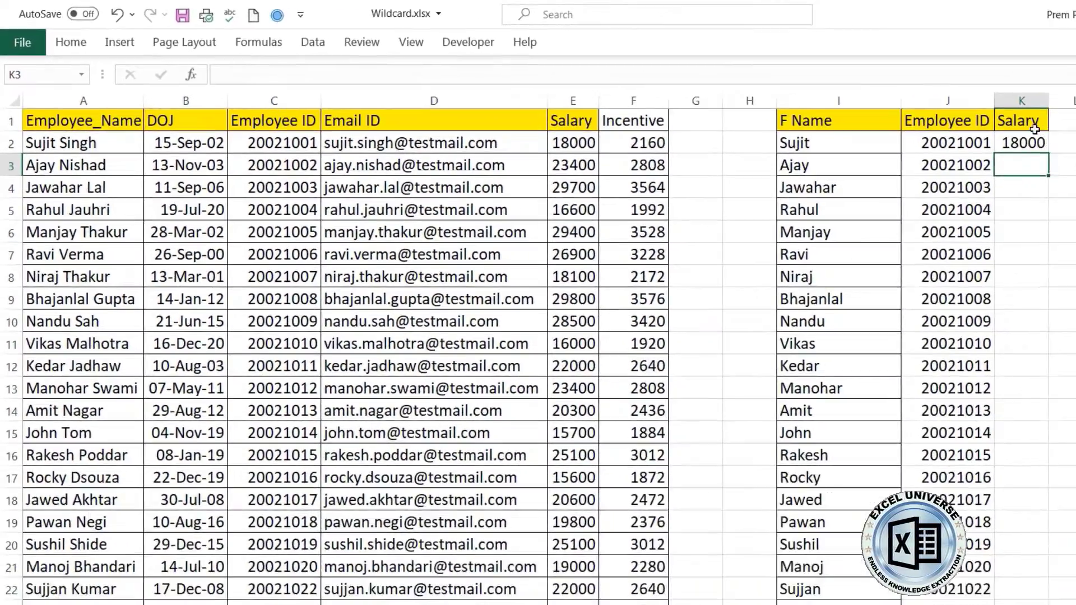
Fill the salary lookup formula from K2 down to K25
click(1034, 142)
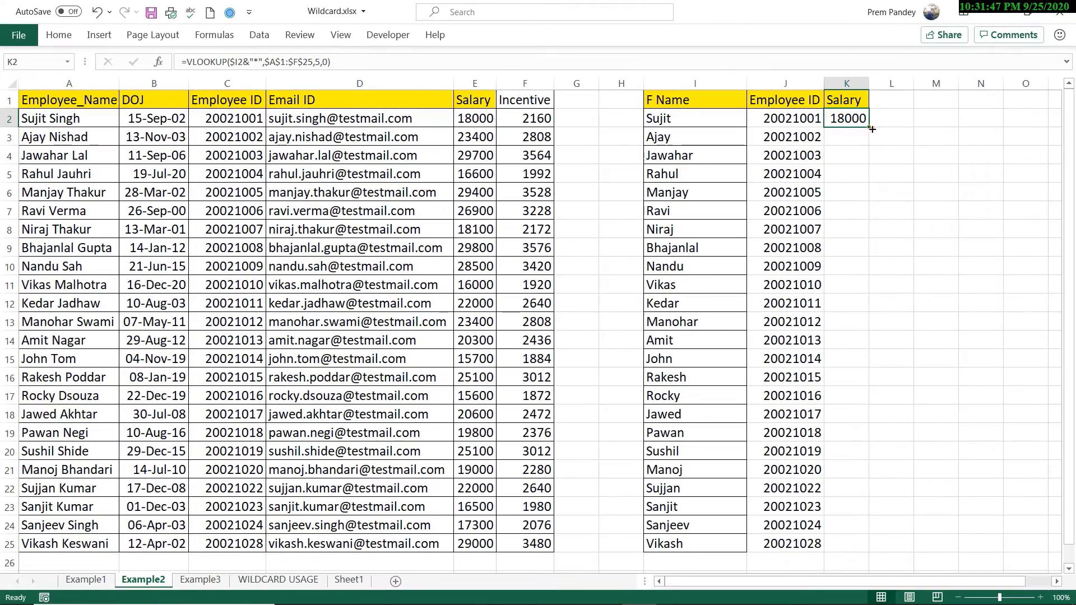
double_click(1048, 154)
click(853, 175)
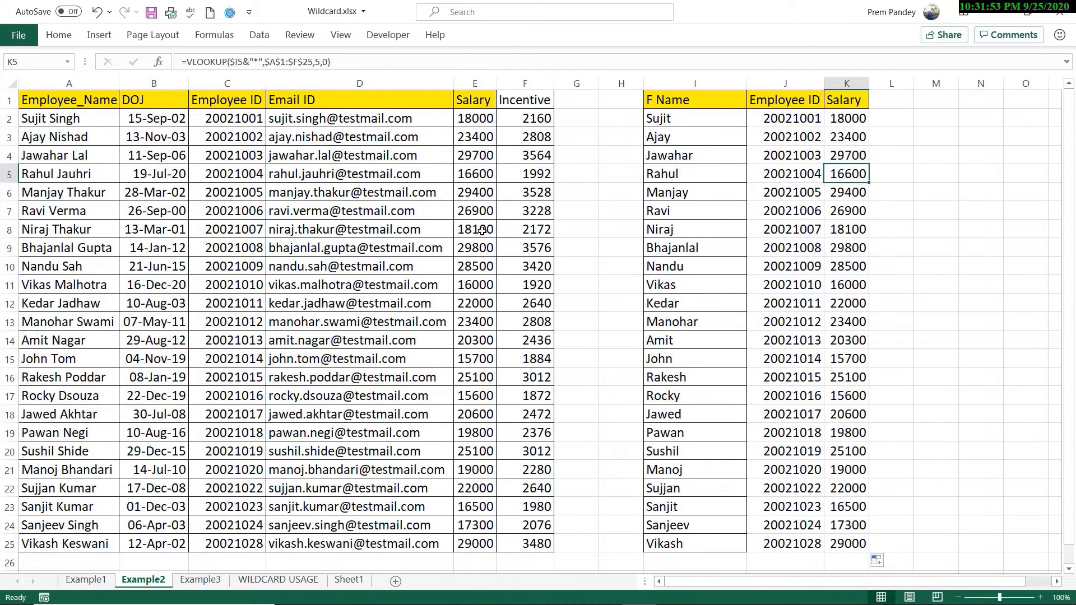
Strip the domain part from all addresses in D2:D25 by replacing @* with nothing
drag(320, 120, 330, 377)
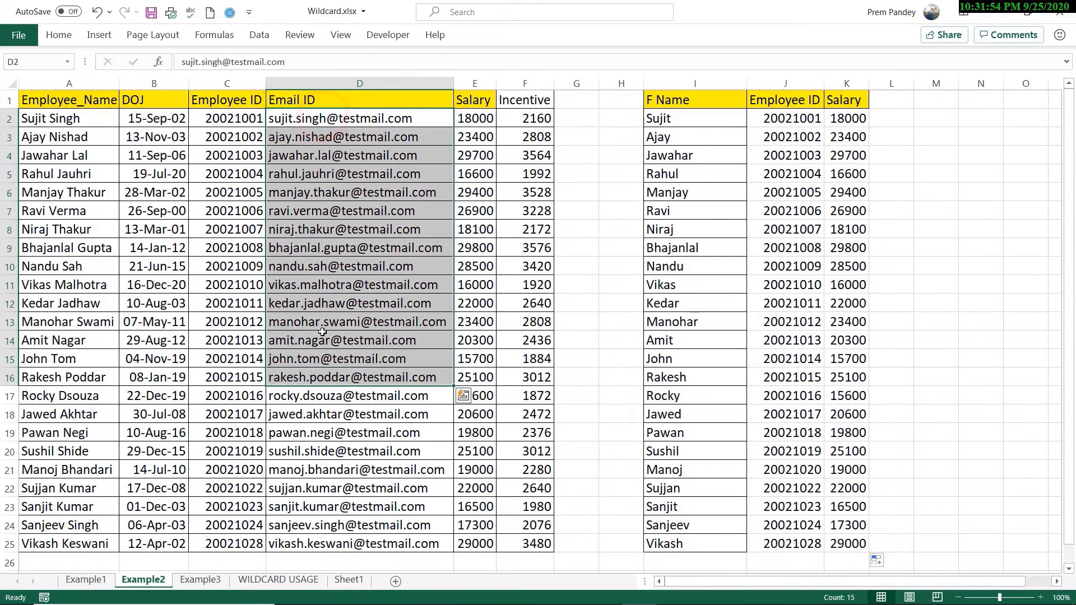
click(345, 118)
double_click(331, 120)
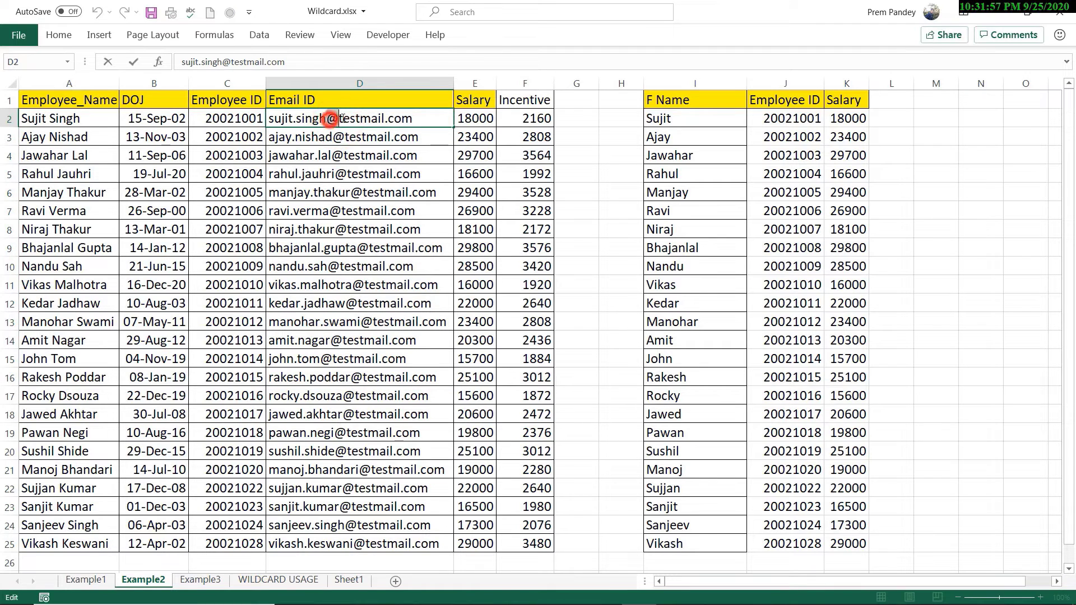
drag(331, 119, 428, 121)
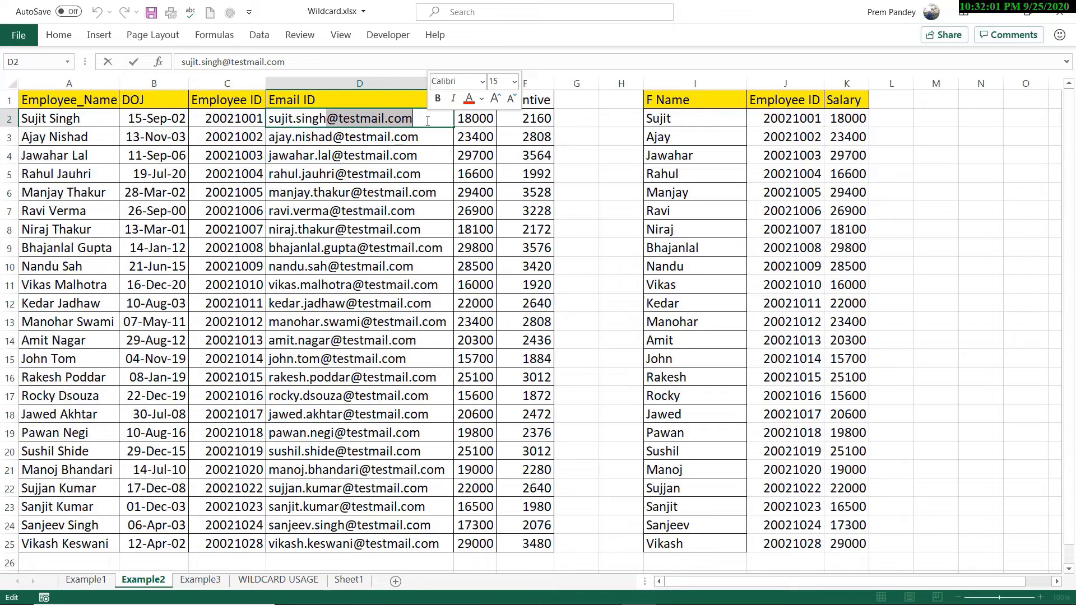
key(Escape)
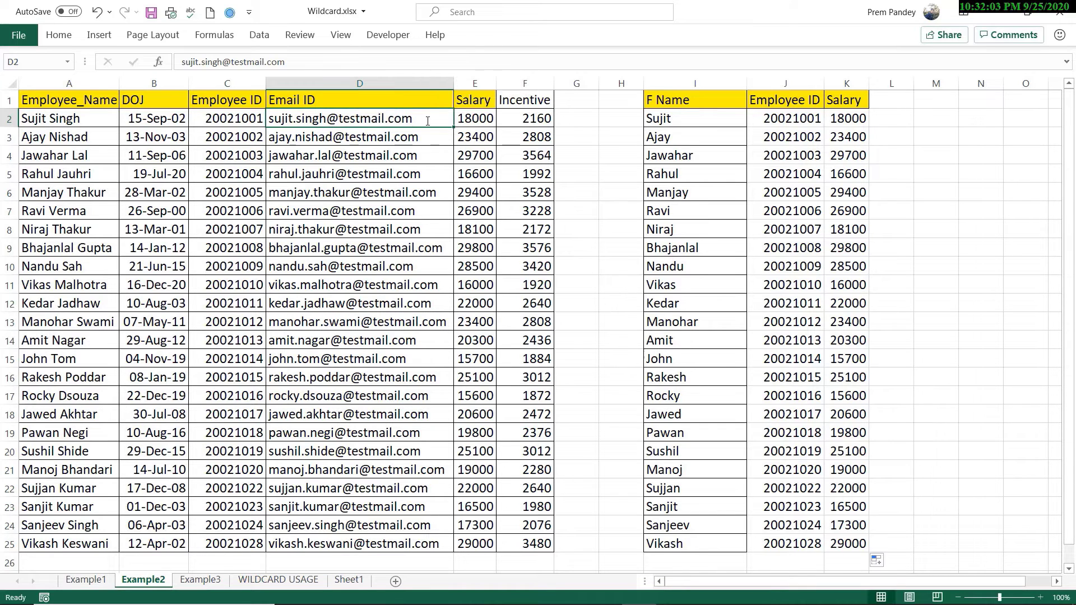
key(ctrl+shift+Down)
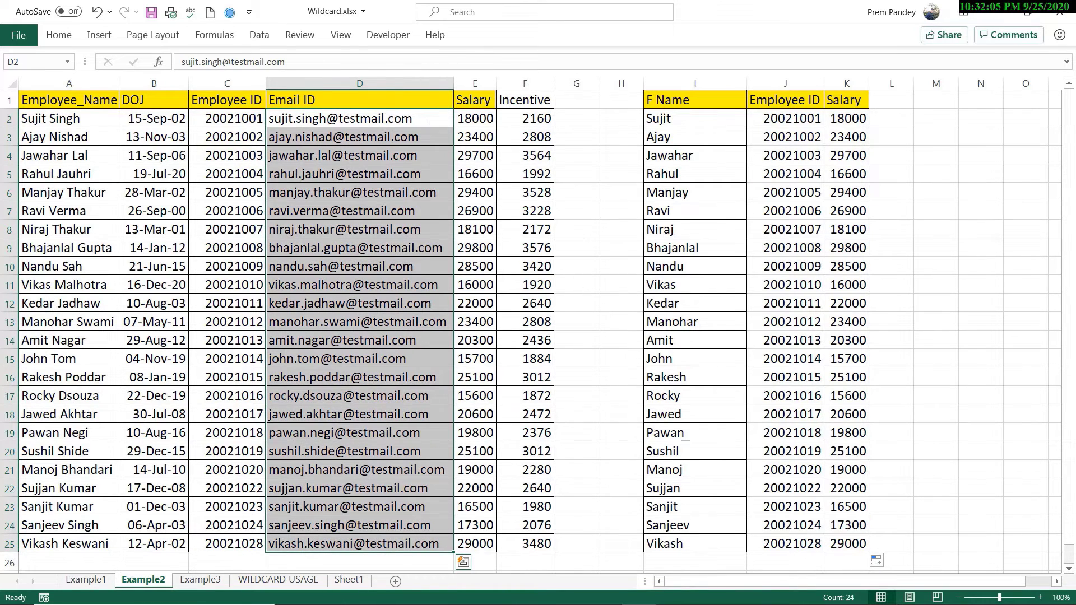
key(ctrl+h)
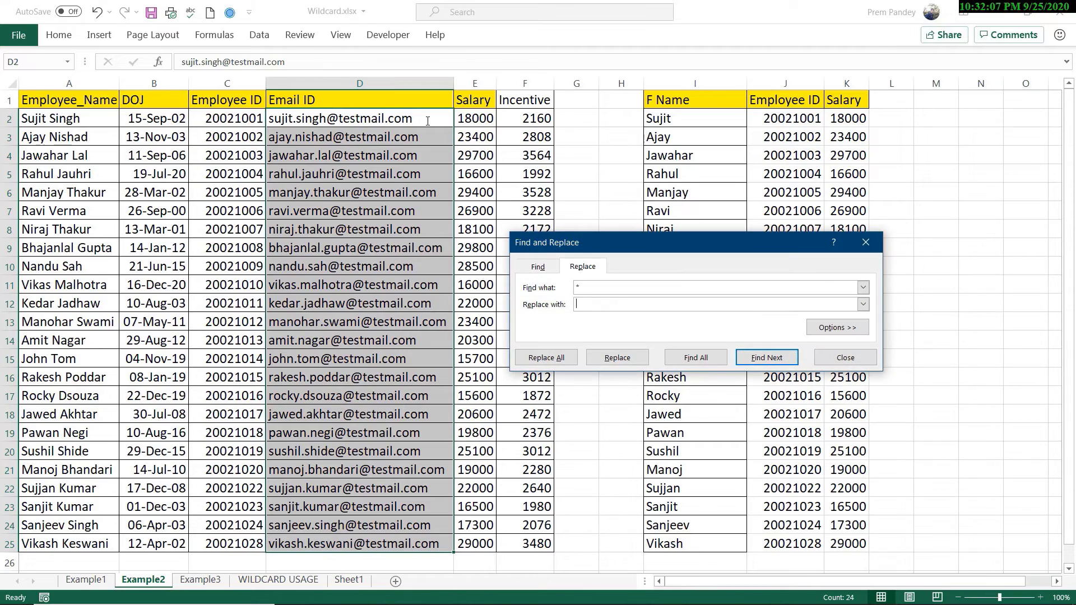
key(BackSpace)
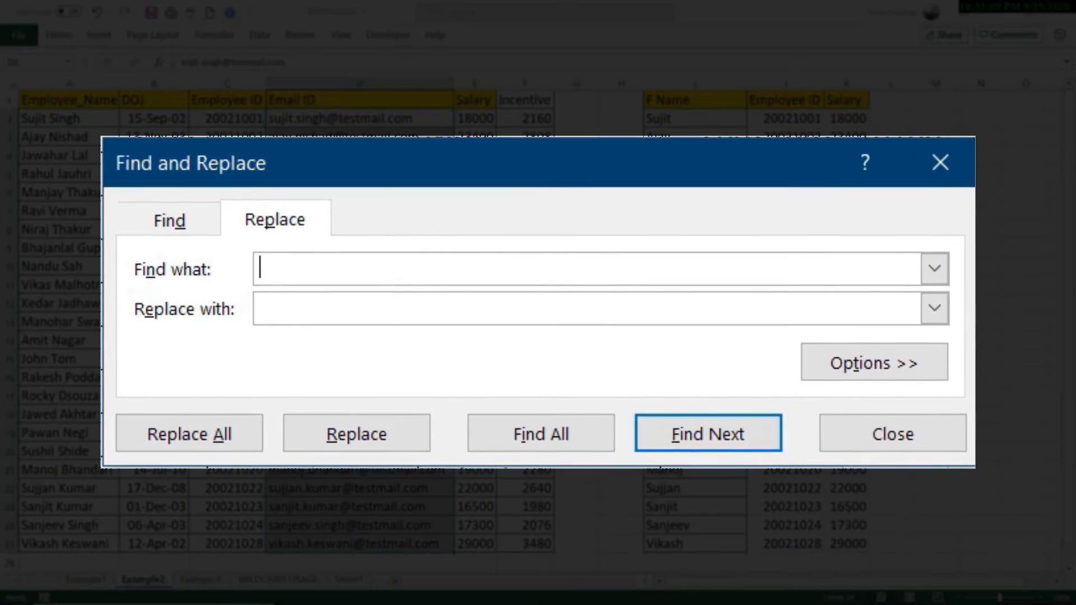
text(@*)
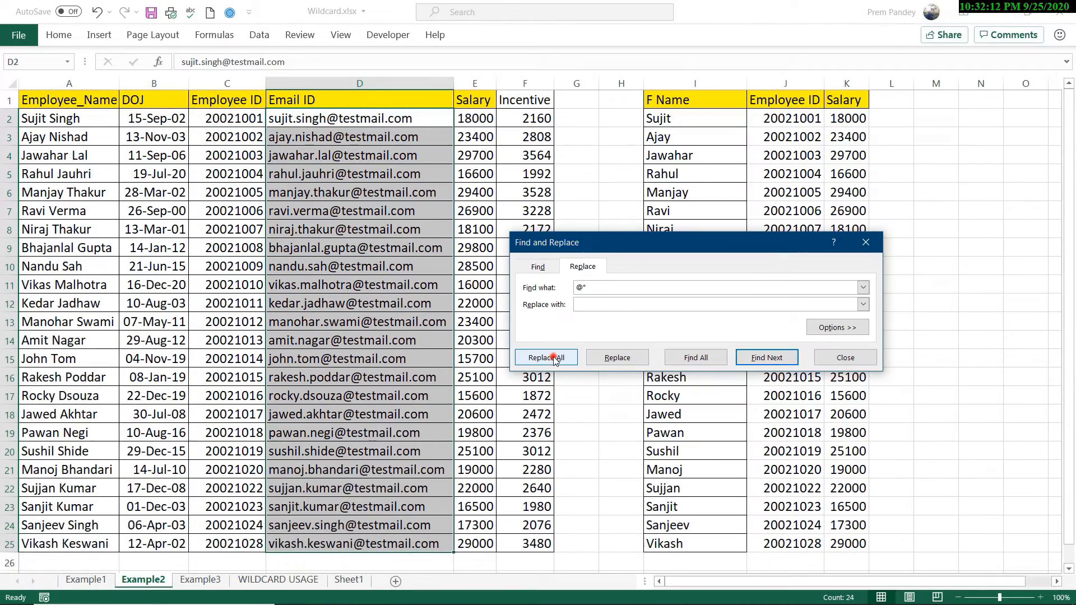
click(546, 358)
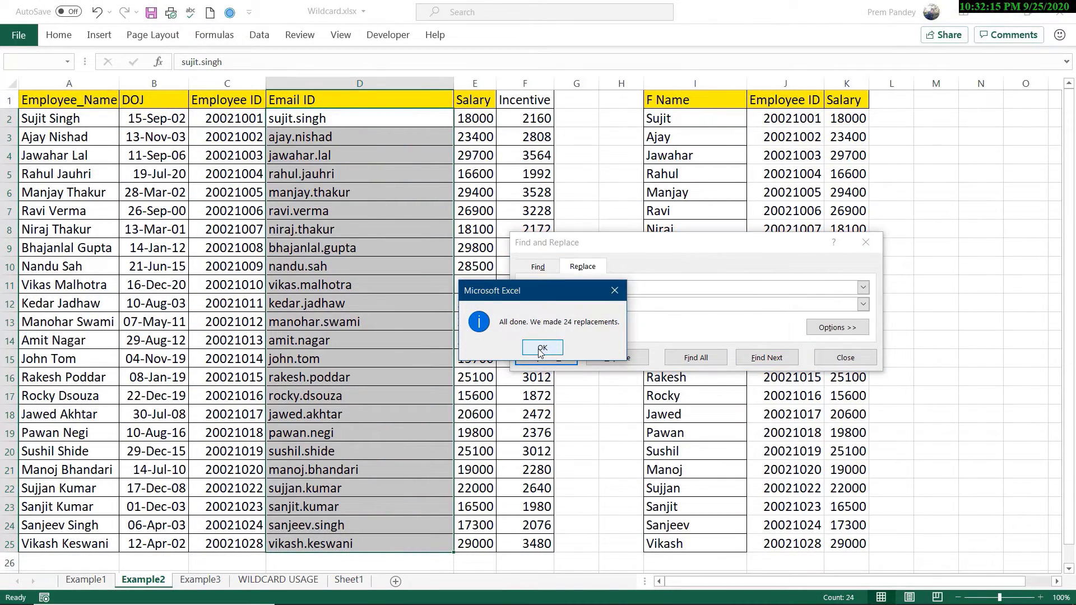
click(541, 349)
click(846, 357)
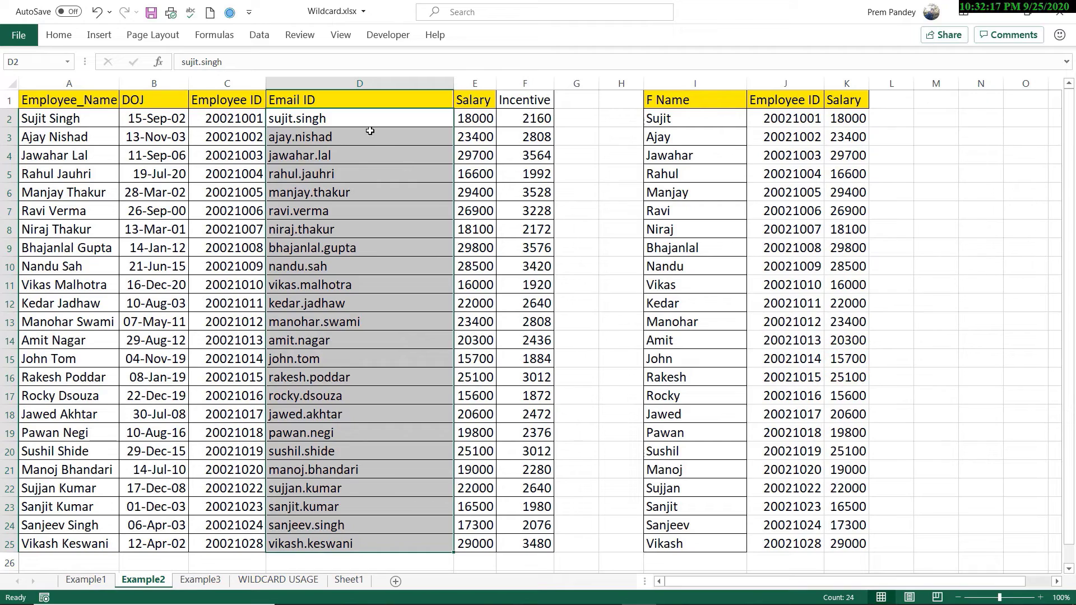
Fit the width of the Email ID column to its shortened contents
drag(365, 118, 392, 321)
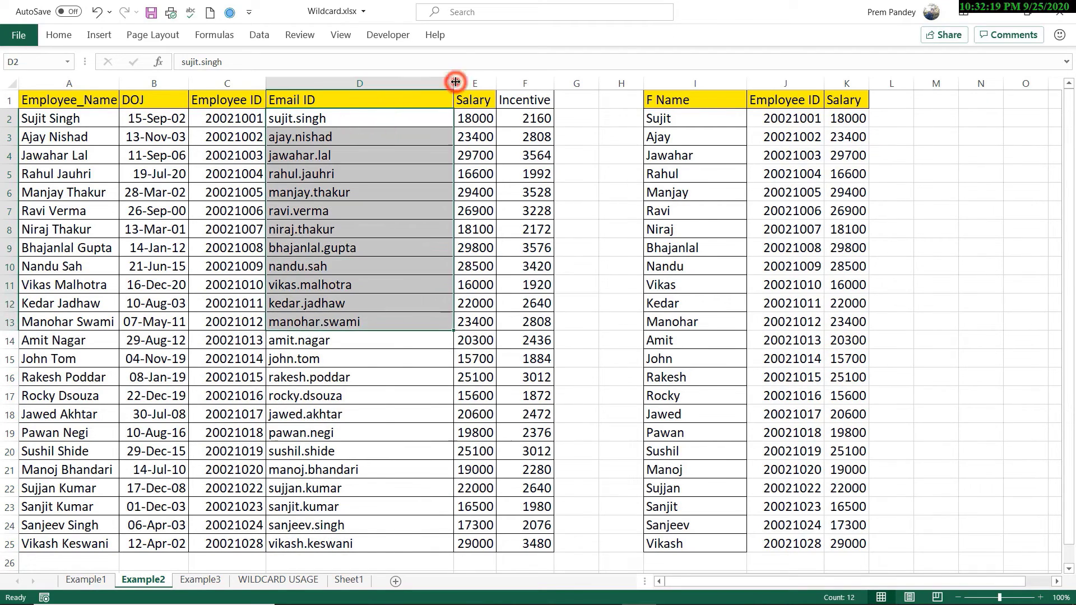
double_click(456, 82)
click(421, 187)
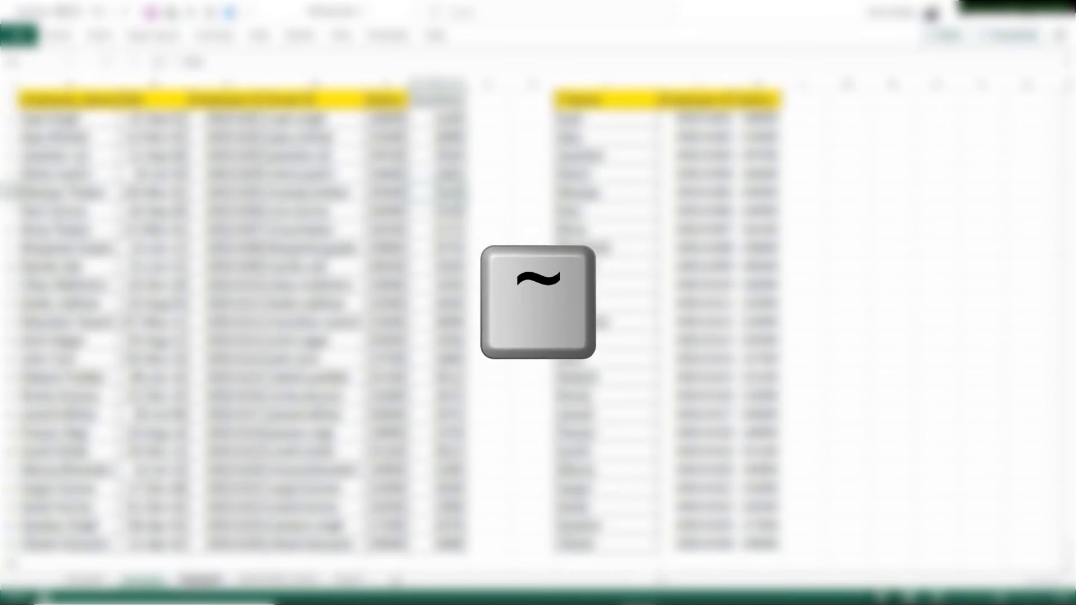
Find all cells matching ? on the Example3 sheet and browse the list of matches
click(199, 580)
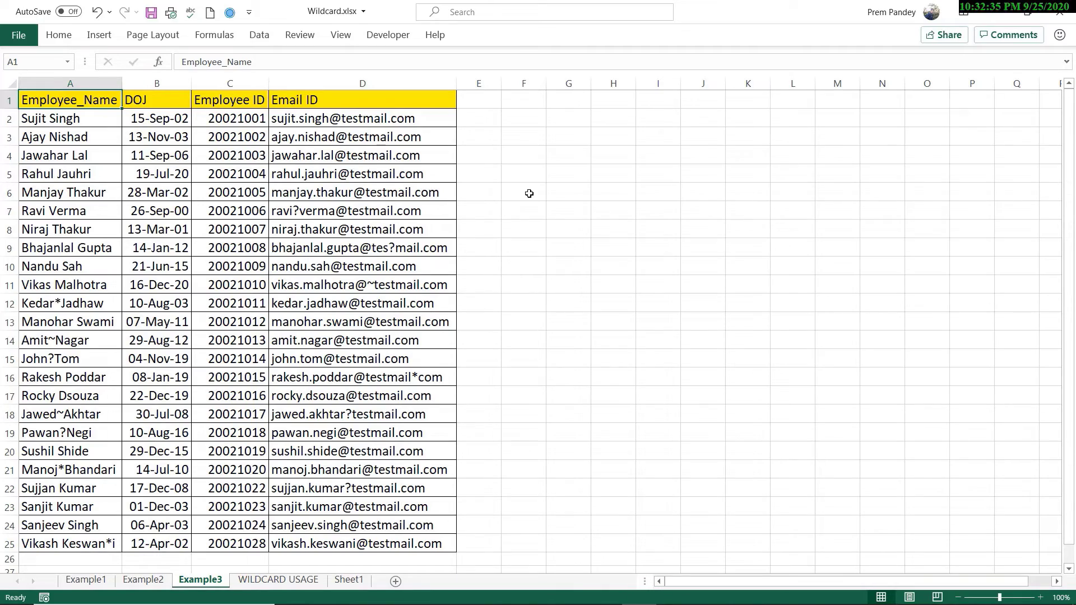
key(ctrl+f)
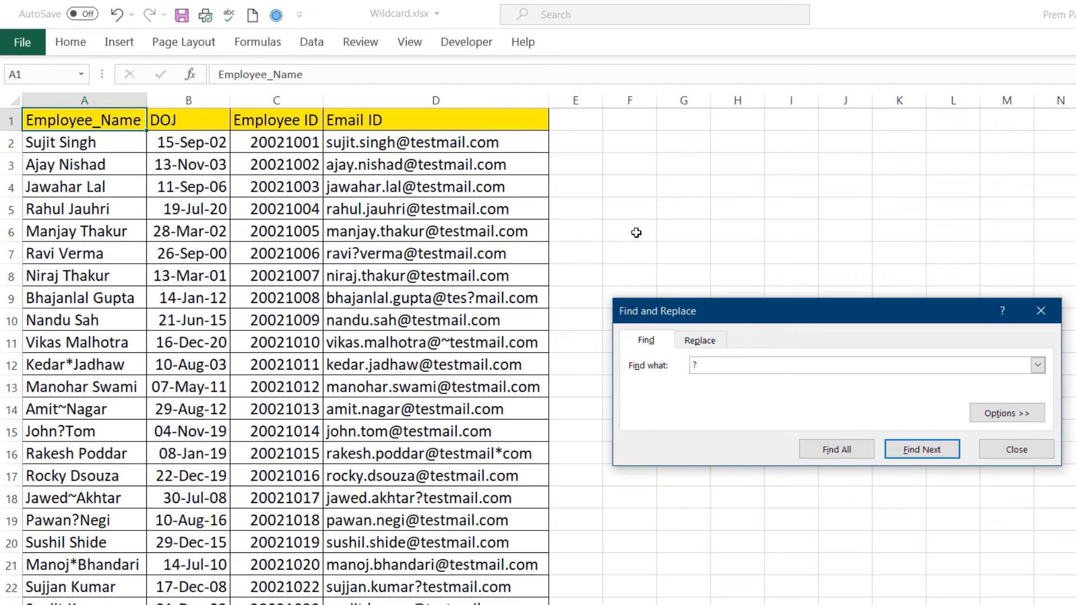
click(834, 449)
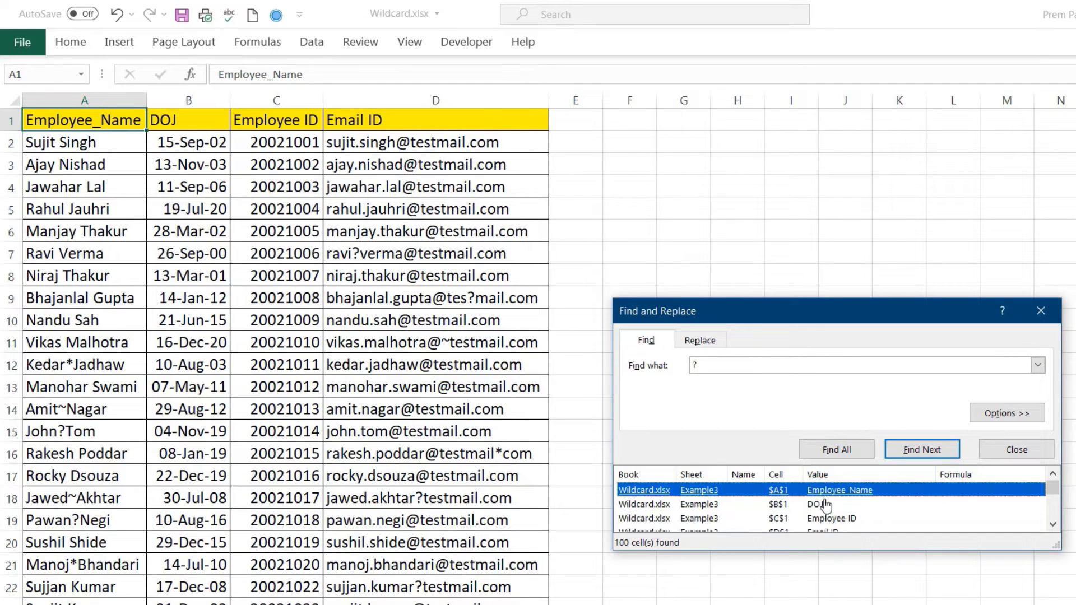
scroll(824, 506, down, 4)
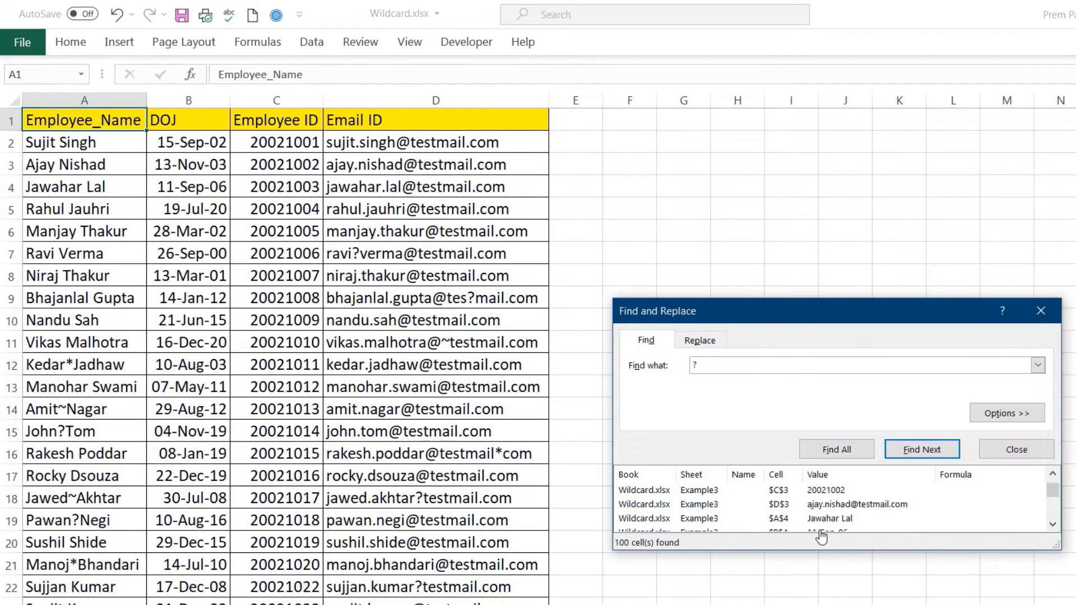
Find all cells matching * on the Example3 sheet and close the search dialog
double_click(720, 365)
text(*)
click(841, 452)
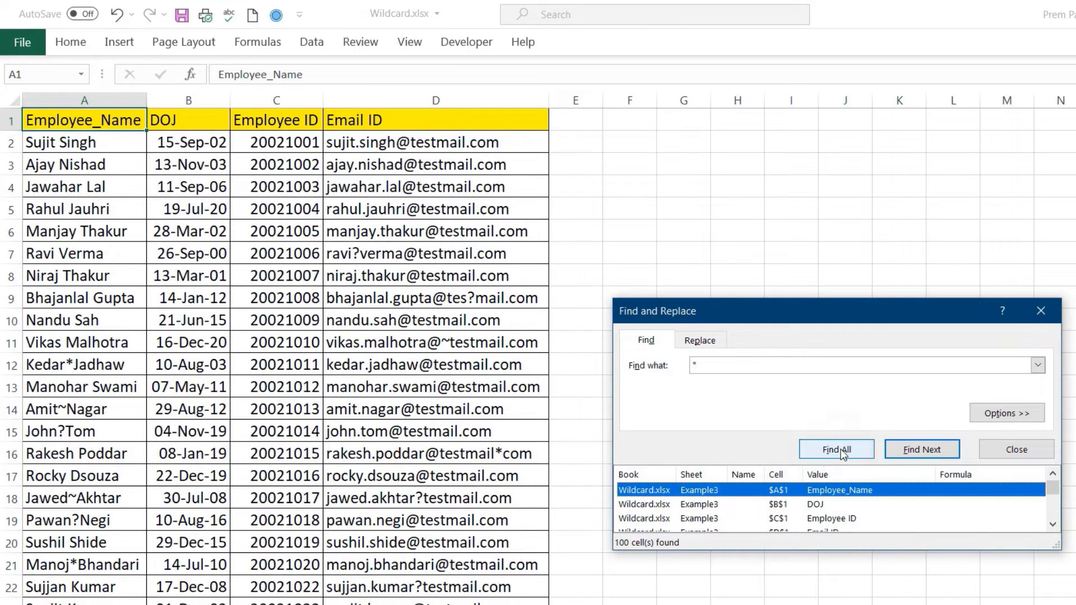
key(Escape)
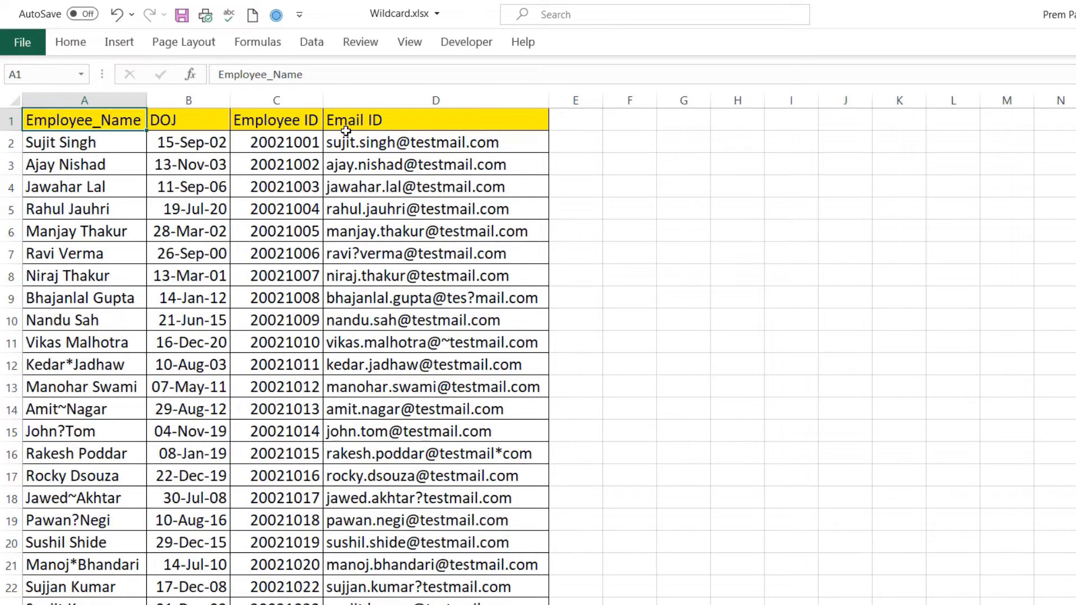
Find all cells containing a literal asterisk with ~*, enlarge the results list to review it, and close the search
click(313, 41)
click(664, 273)
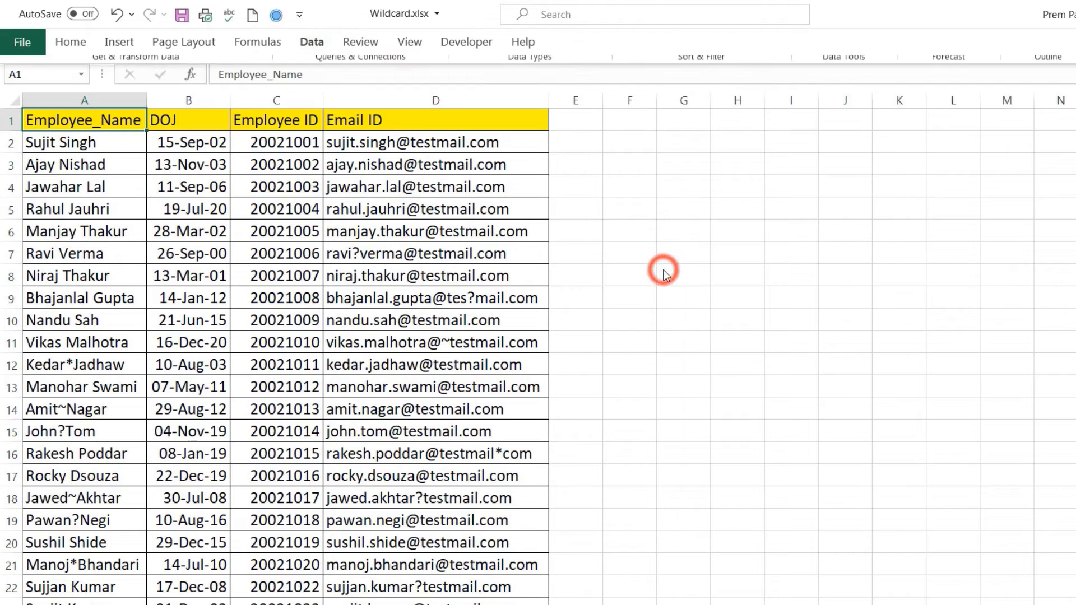
key(ctrl+f)
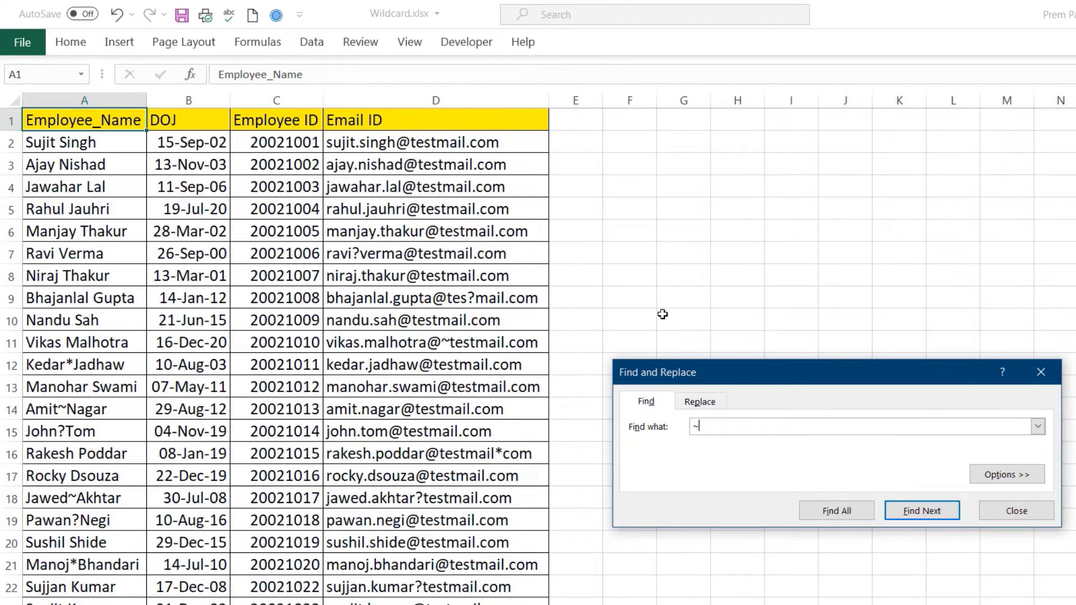
click(858, 514)
double_click(905, 374)
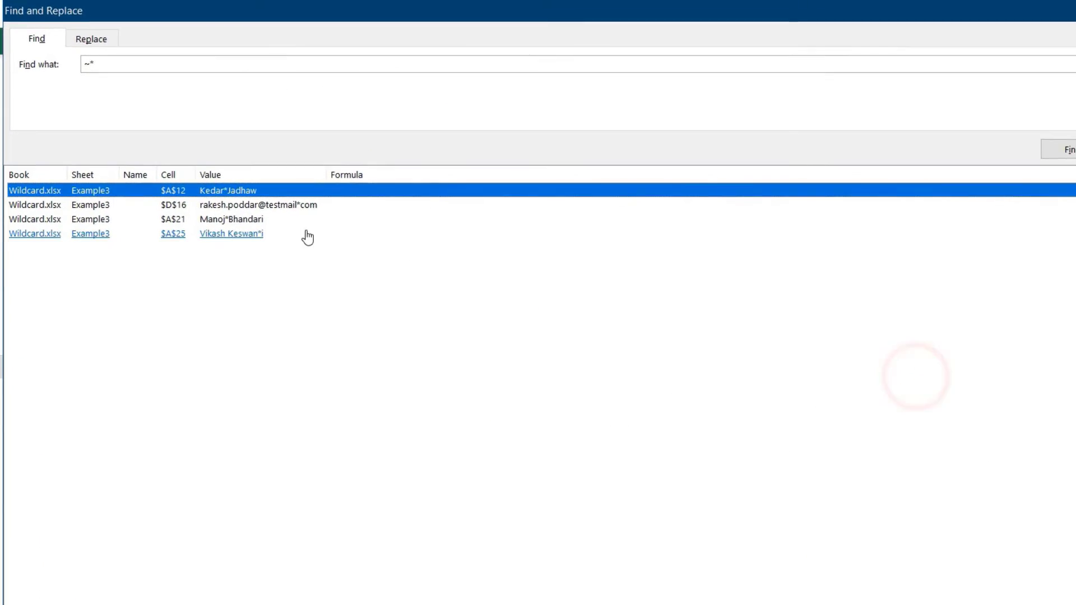
key(Escape)
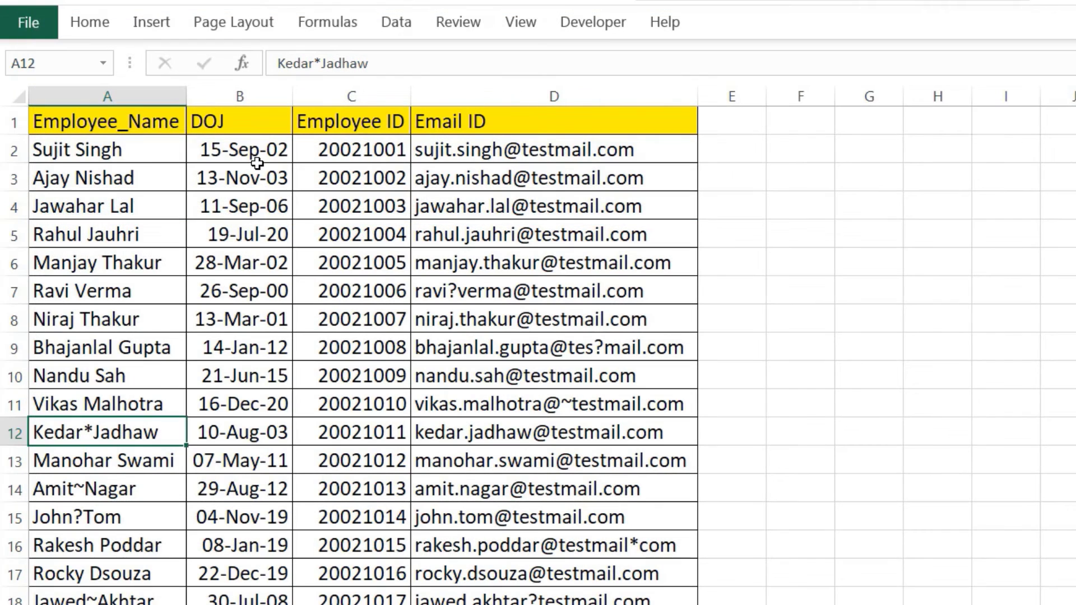
Turn on filtering for the employee table and filter Employee_Name to names containing a literal asterisk with ~*
click(397, 25)
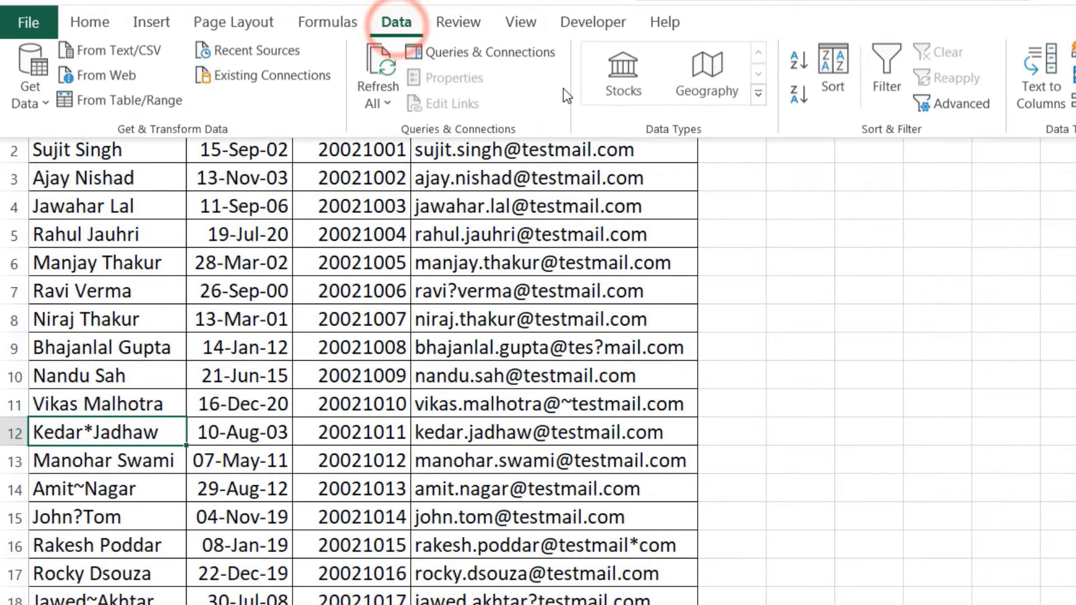
click(883, 73)
click(175, 124)
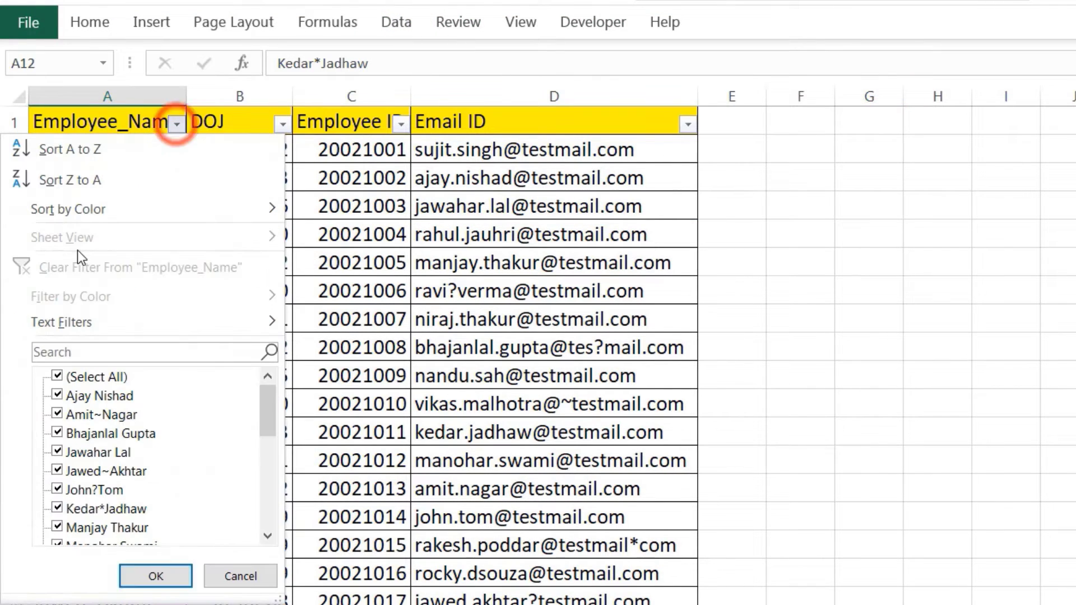
click(98, 351)
text(*)
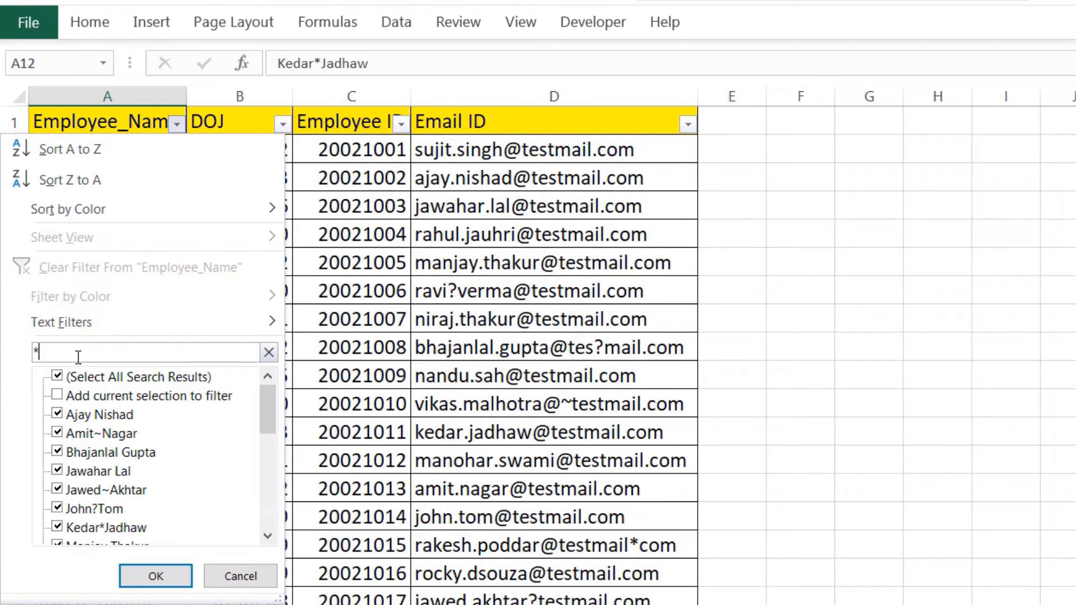
key(BackSpace)
text(~)
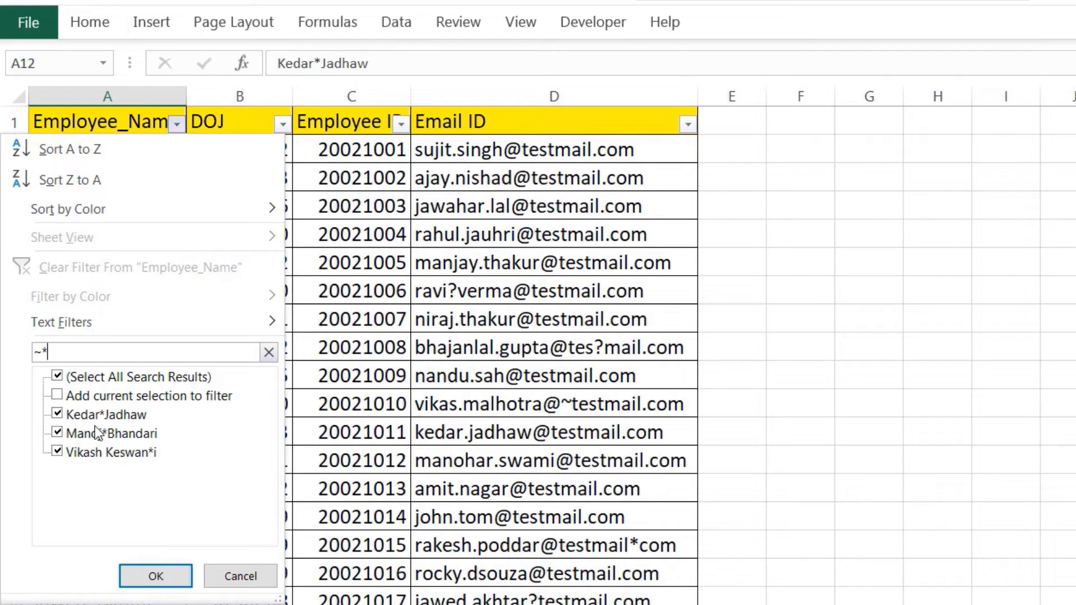
click(155, 575)
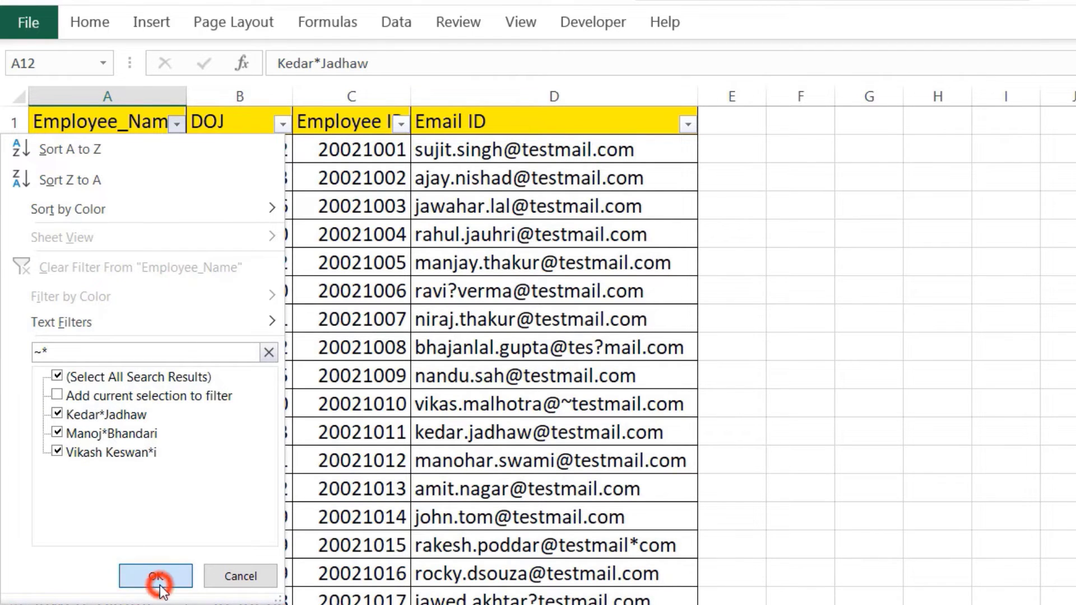
Refilter Employee_Name to names containing a literal question mark with ~?
click(176, 123)
text(~?)
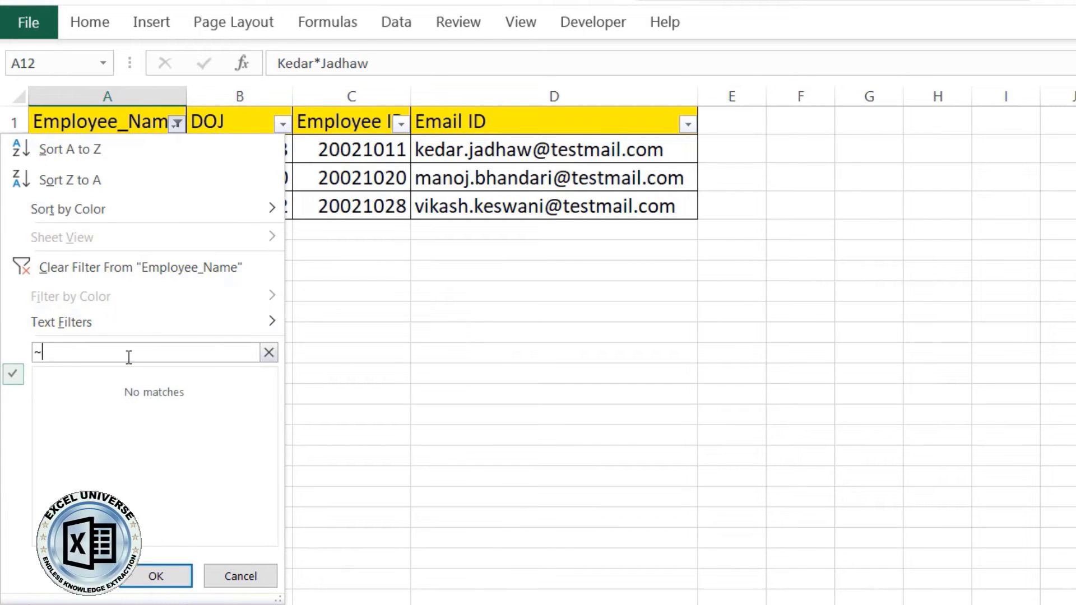
click(156, 576)
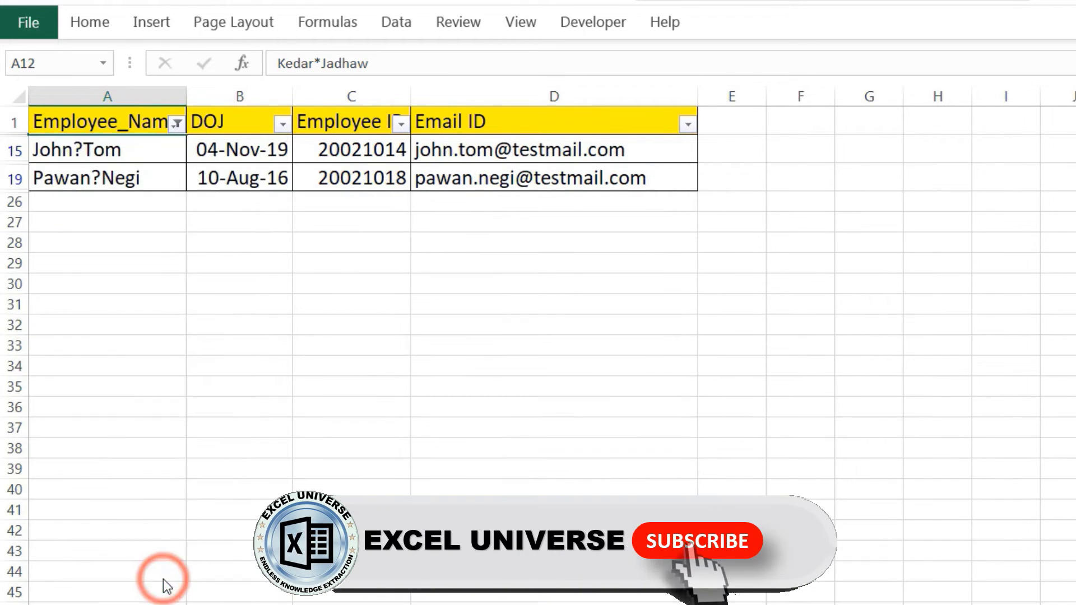
Start a custom text filter on Employee_Name with the first condition equals *~?*
click(176, 126)
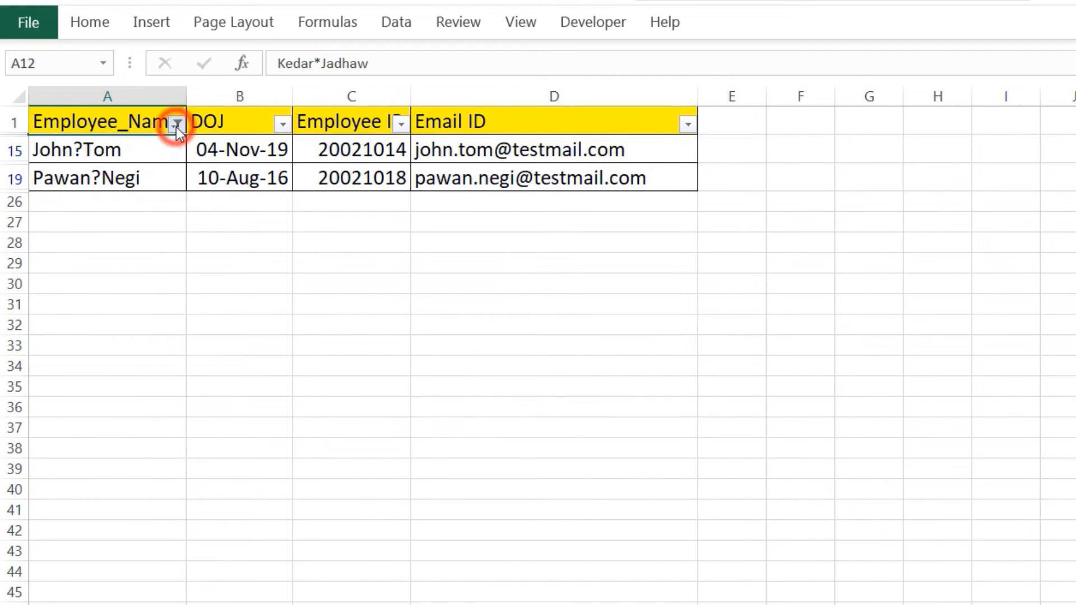
click(158, 326)
click(344, 324)
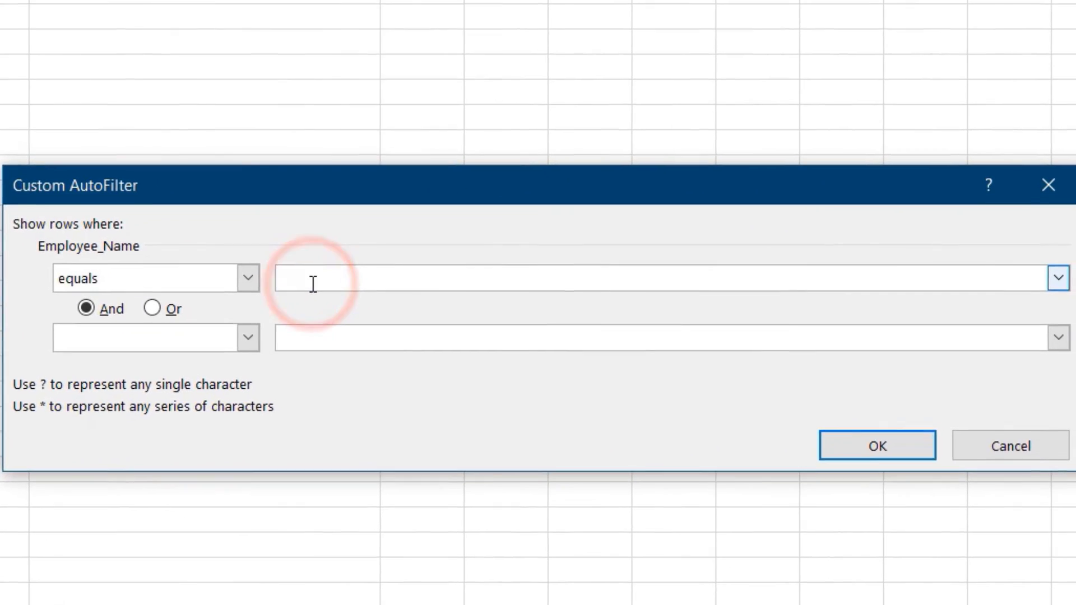
text(*)
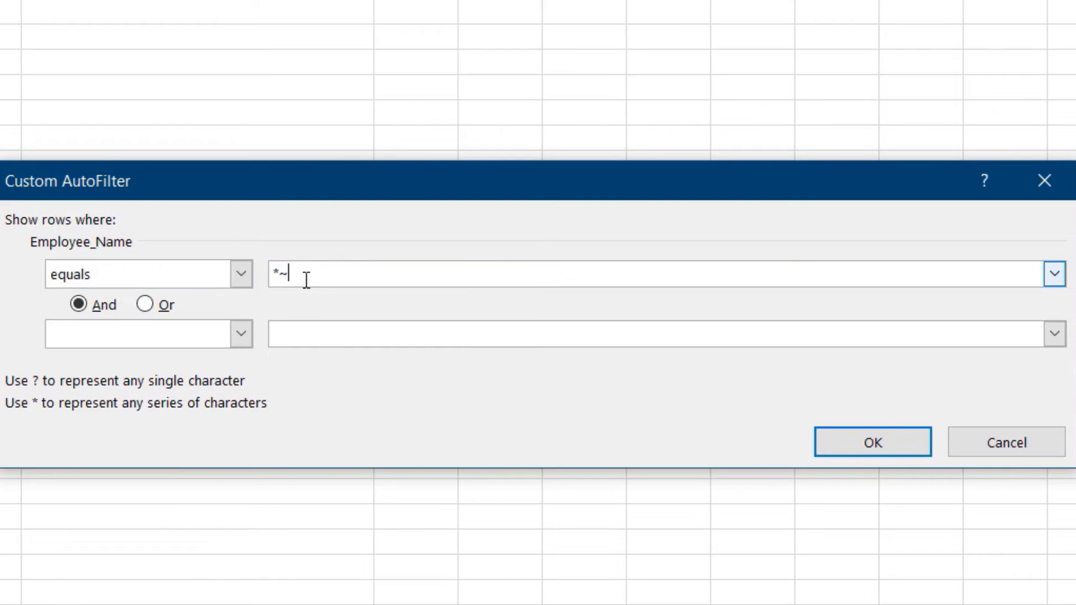
text(~?*)
Add an Or condition equals *~** to the custom filter and apply it
click(145, 303)
click(240, 332)
click(224, 371)
click(377, 332)
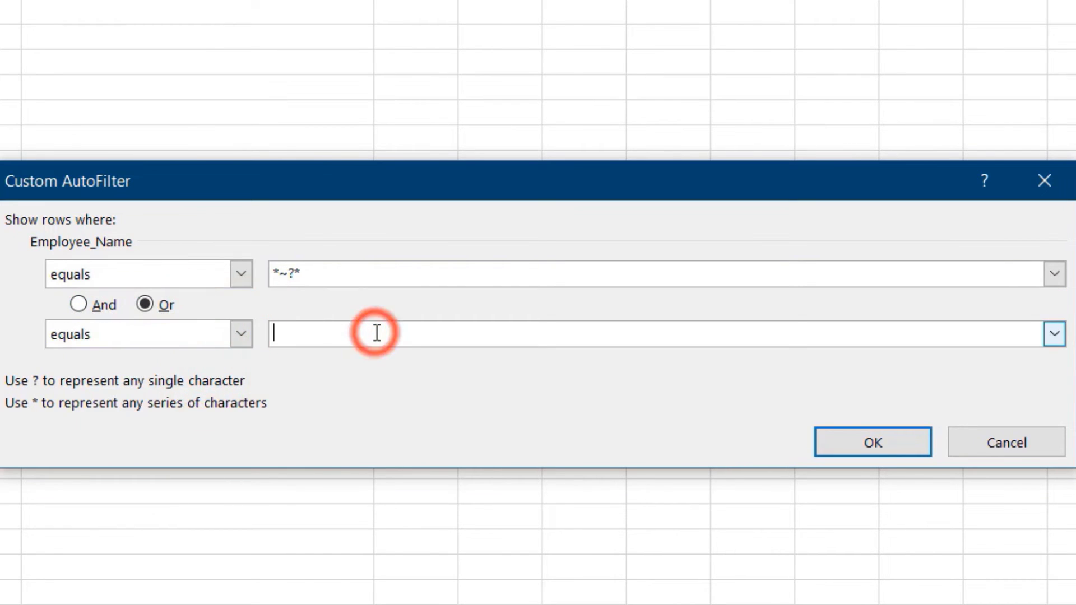
text(*)
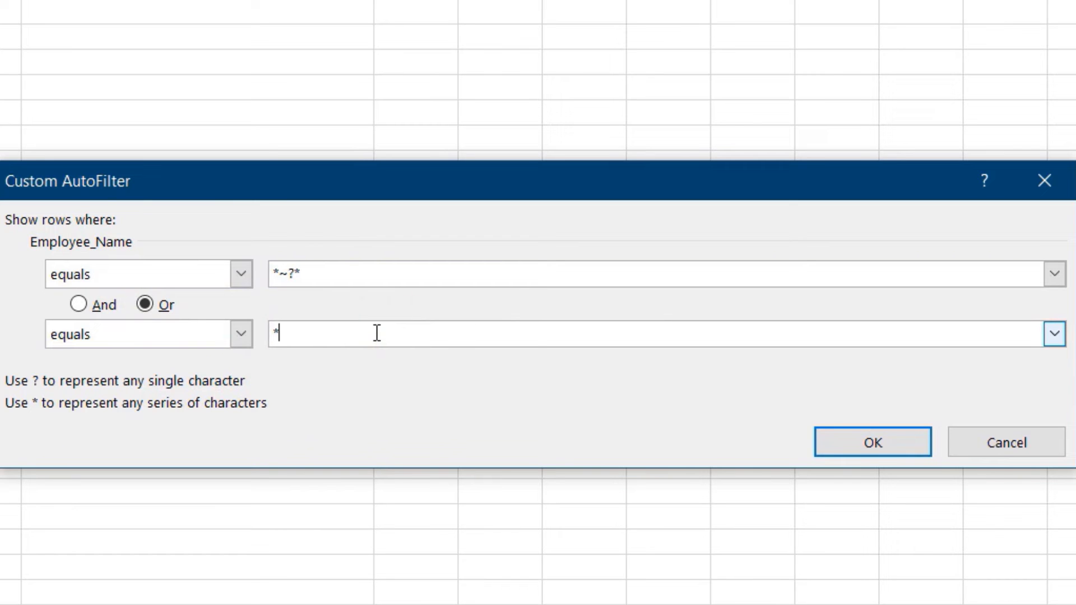
text(~**)
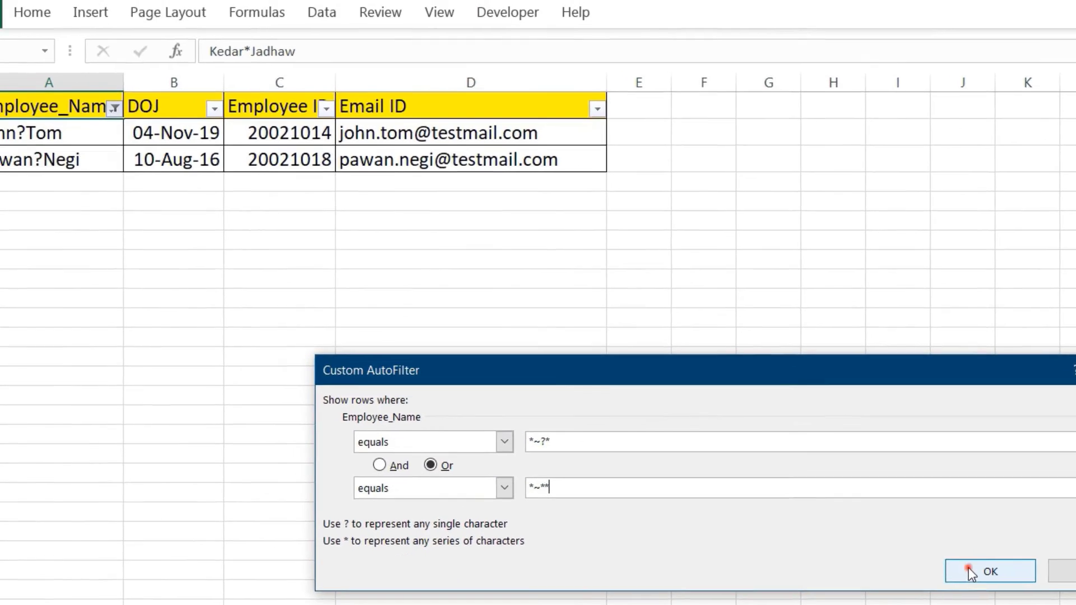
click(970, 571)
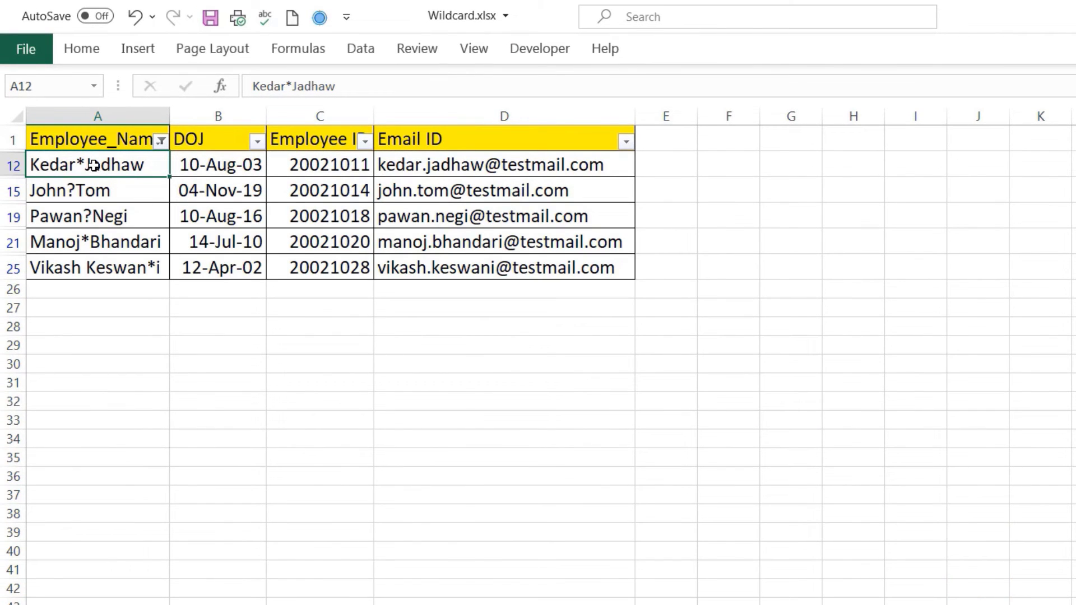
Select the filtered employee names and remove the filter from the table
drag(93, 164, 120, 269)
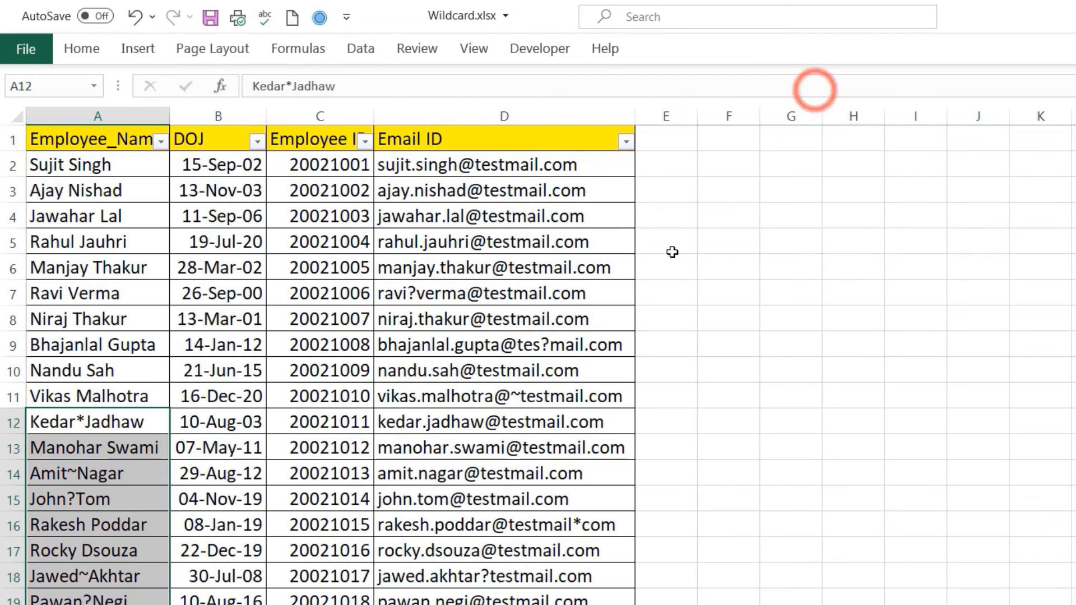
key(ctrl+shift+l)
click(512, 269)
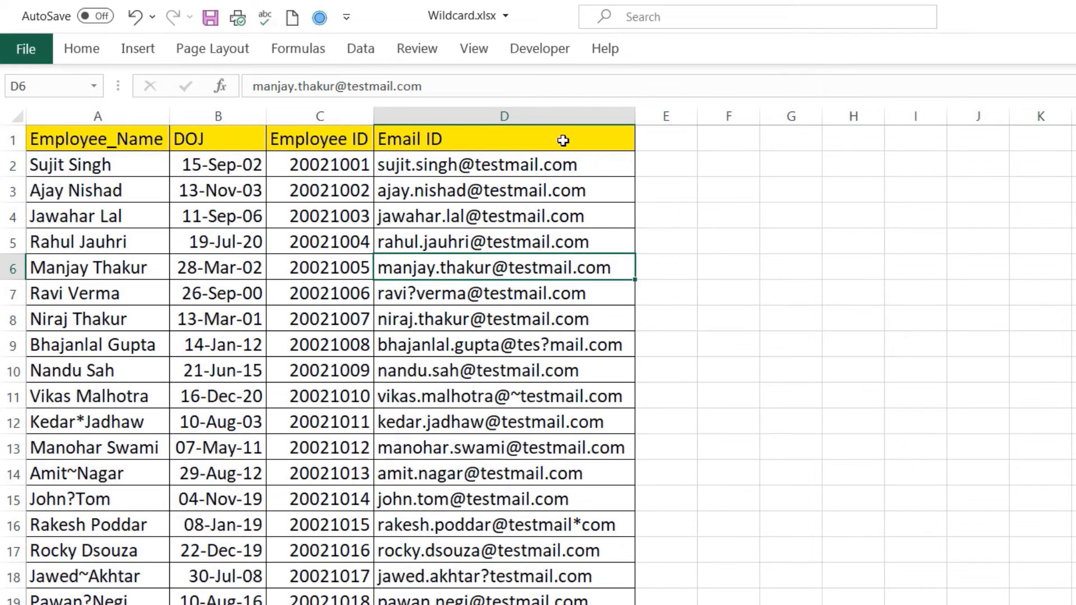
Turn filtering back on and filter Employee_Name to names containing a literal tilde with ~~
click(563, 140)
key(ctrl+shift+l)
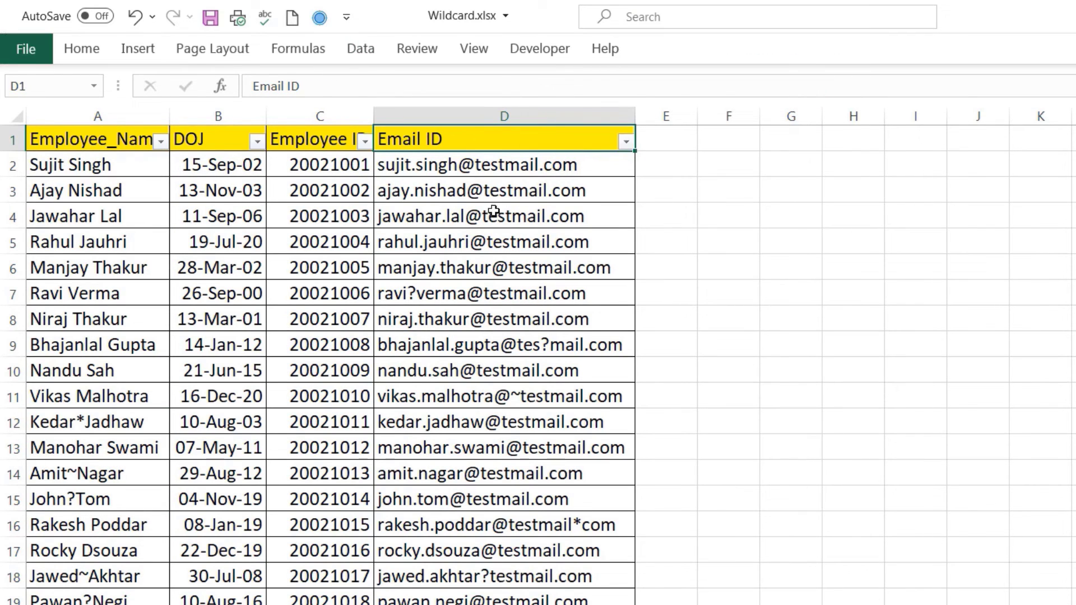
click(161, 141)
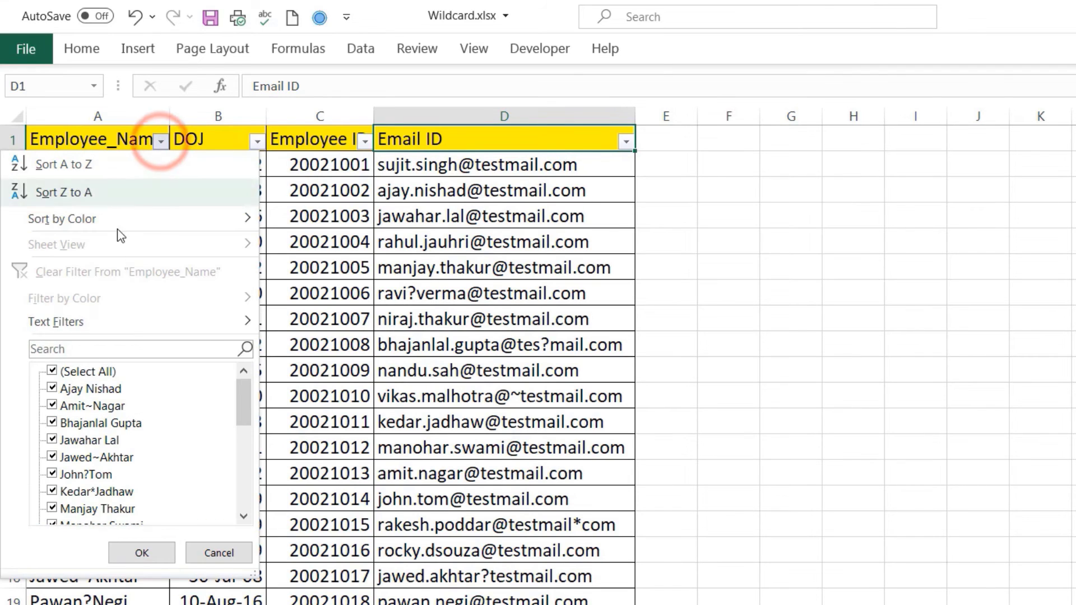
click(128, 348)
text(~)
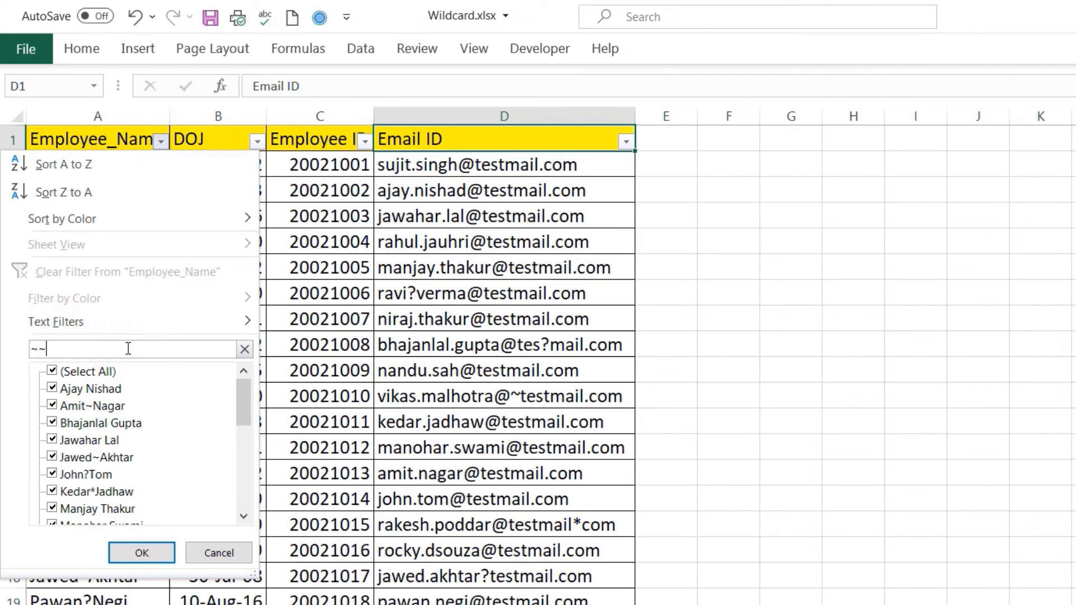
text(~)
click(150, 553)
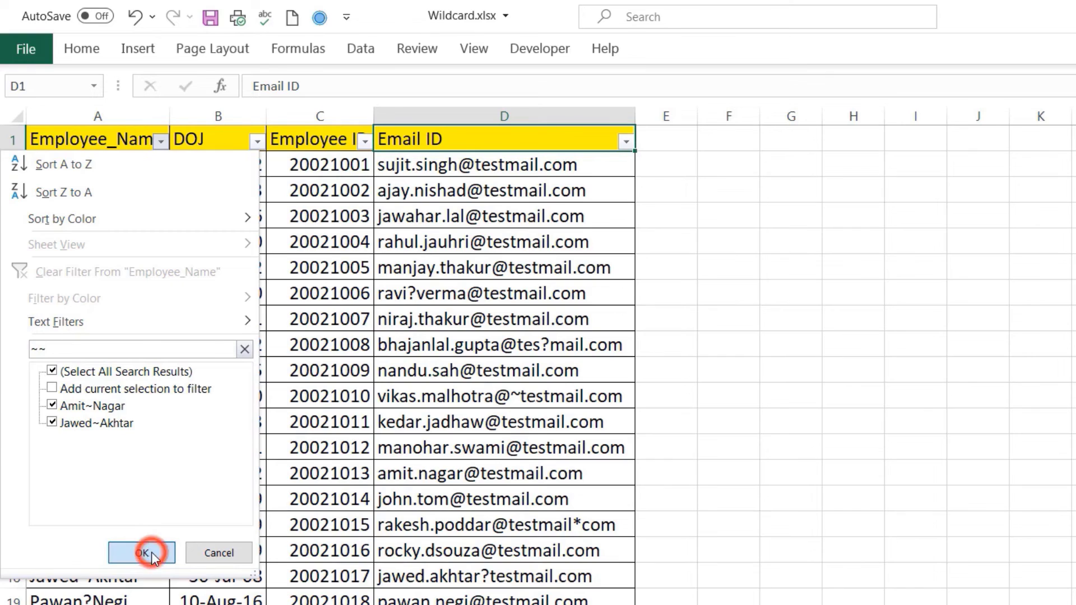
Select the names filtered by tilde and turn off filtering for the table
drag(134, 167, 128, 240)
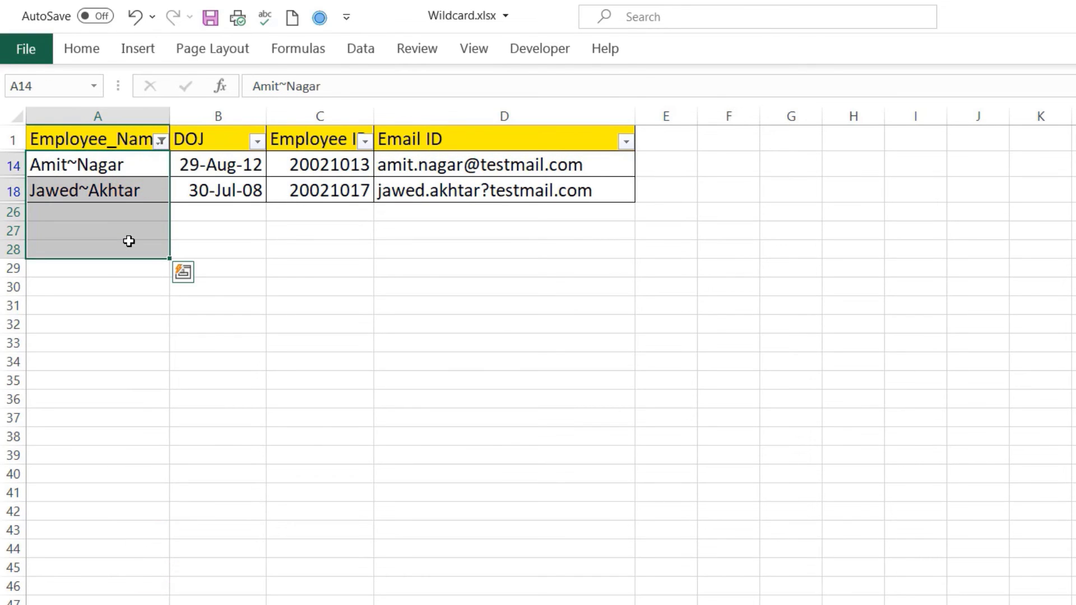
click(139, 158)
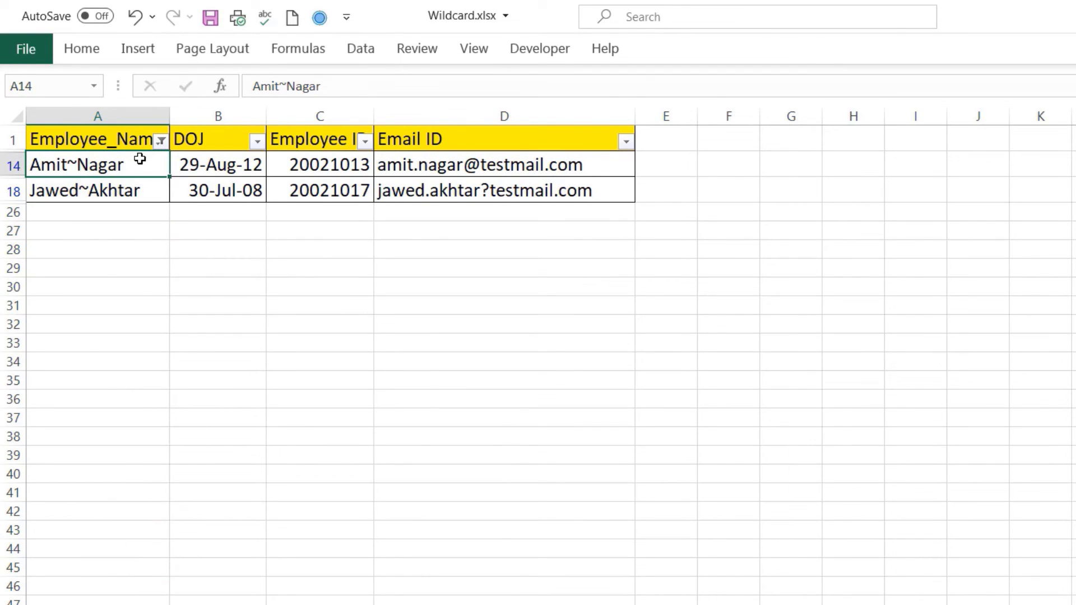
click(378, 53)
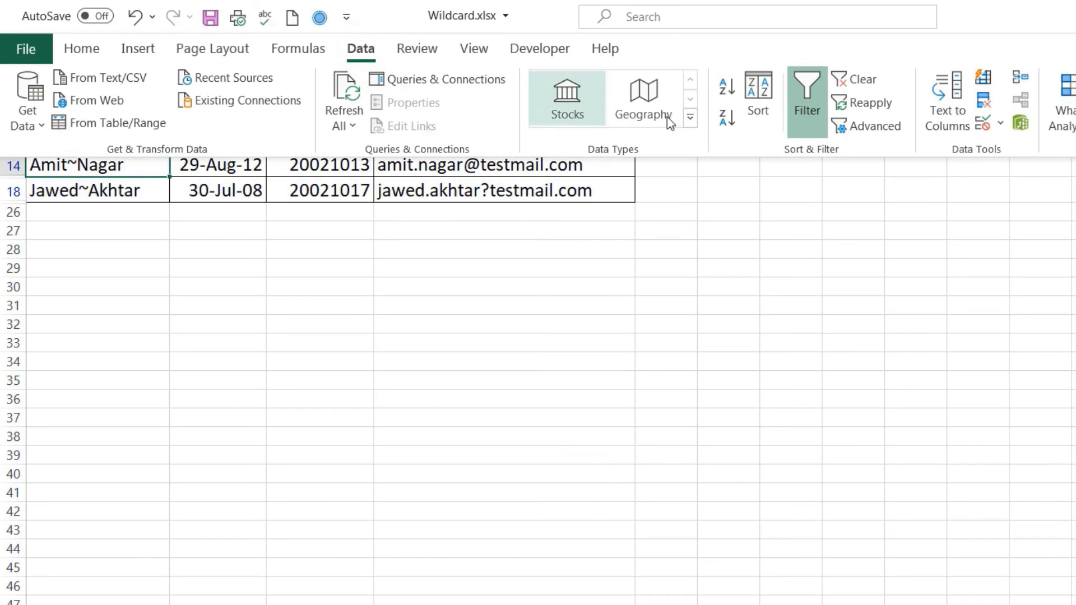
click(813, 108)
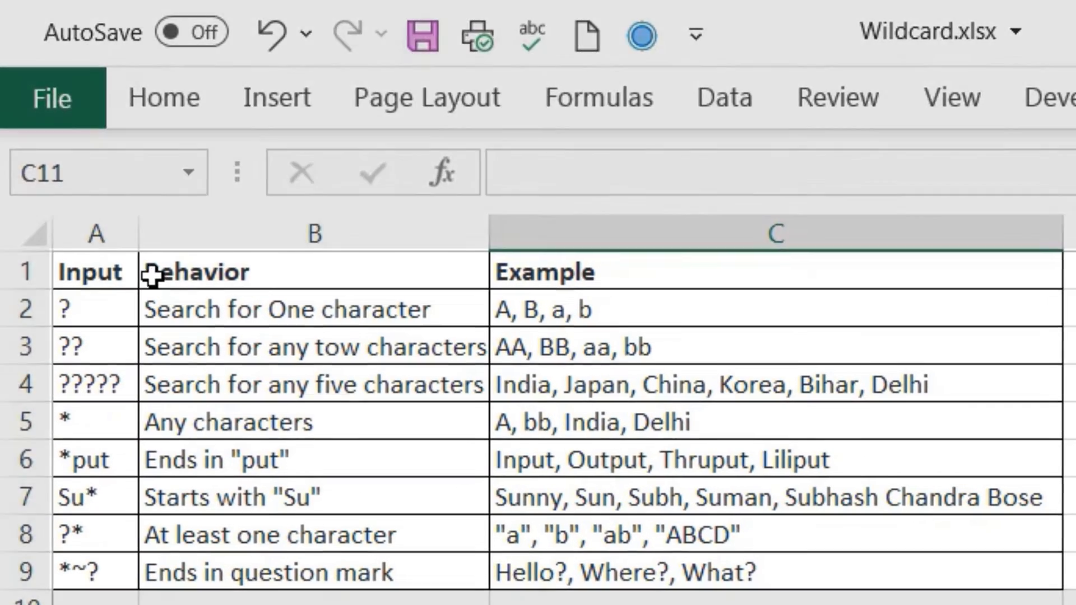
Review the wildcard summary table of inputs, behaviors and examples by selecting A1:C9
click(122, 267)
drag(122, 268, 838, 586)
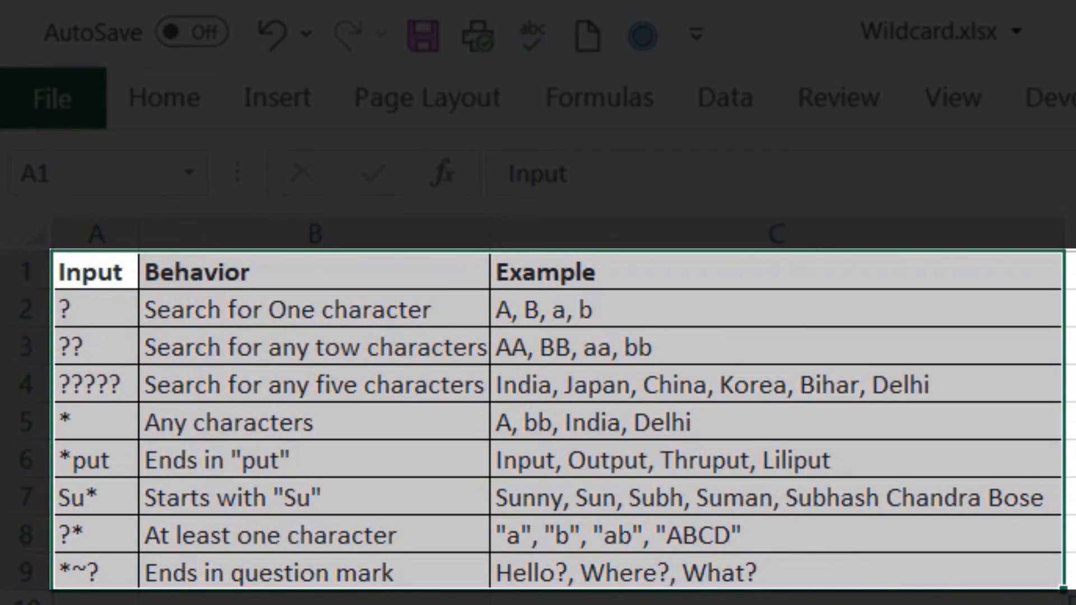
click(838, 604)
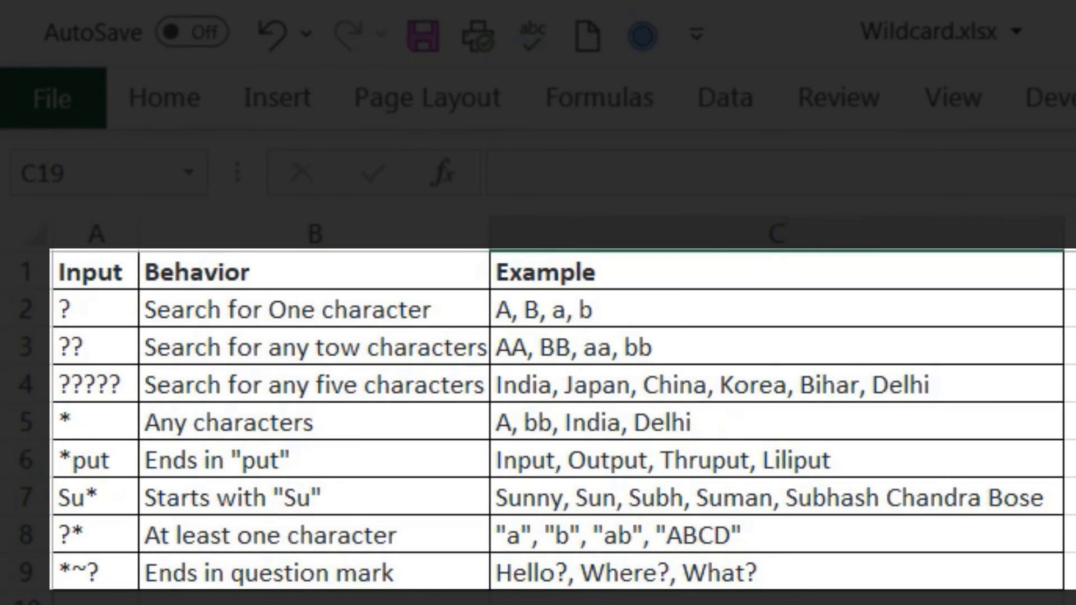